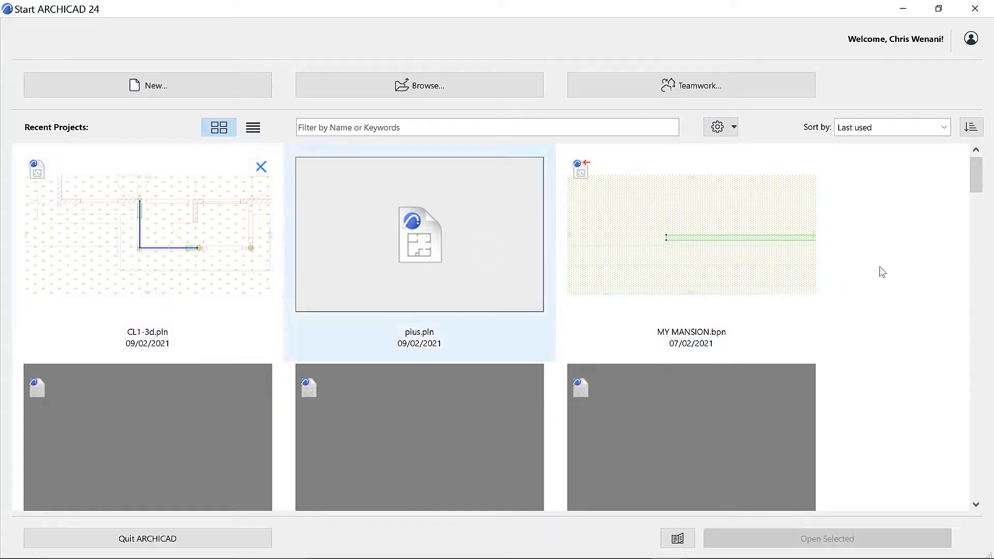
Step: Open the recent project CL1-3d.pln and switch to the pius project window while it loads
{"action": "left_click", "coordinate": [136, 237]}
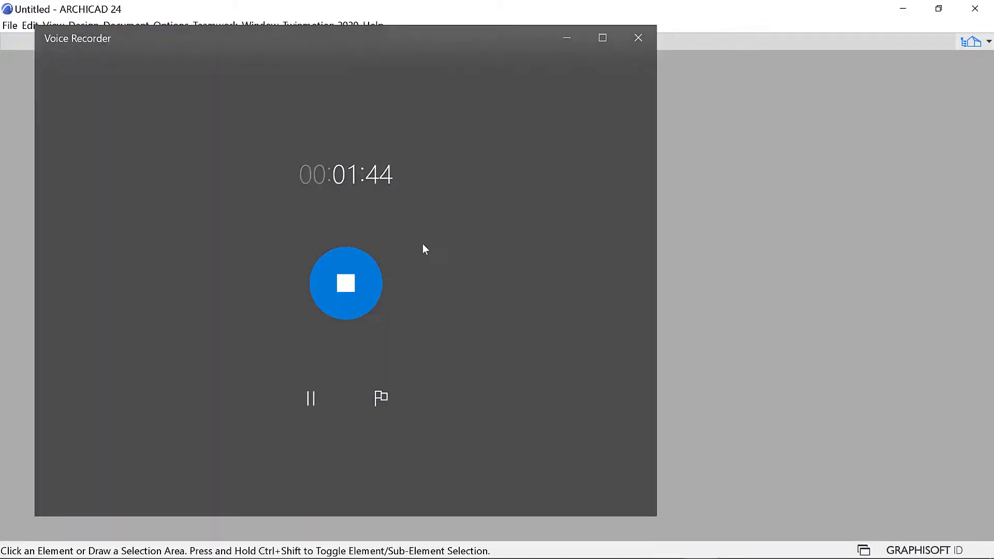
{"action": "left_click", "coordinate": [567, 37]}
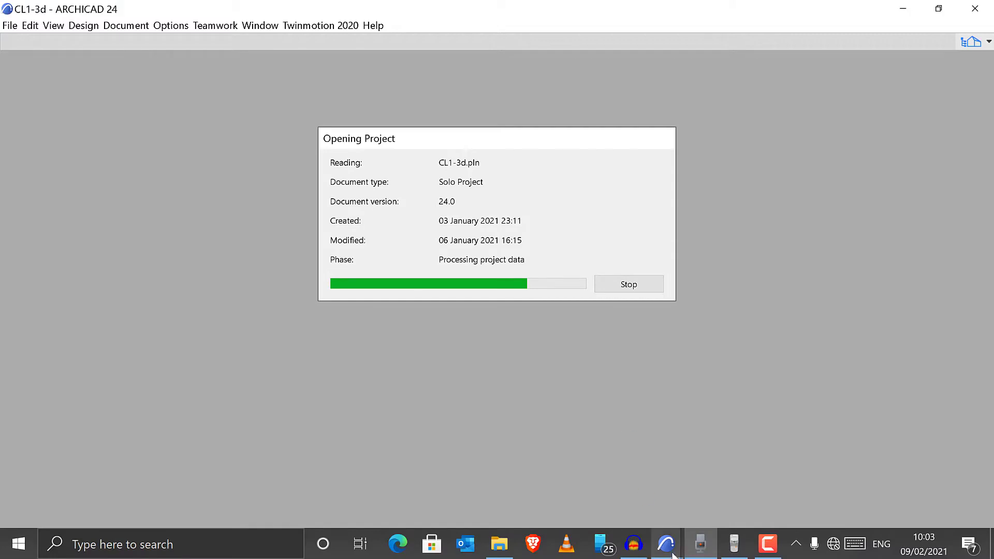
{"action": "mouse_move", "coordinate": [667, 543]}
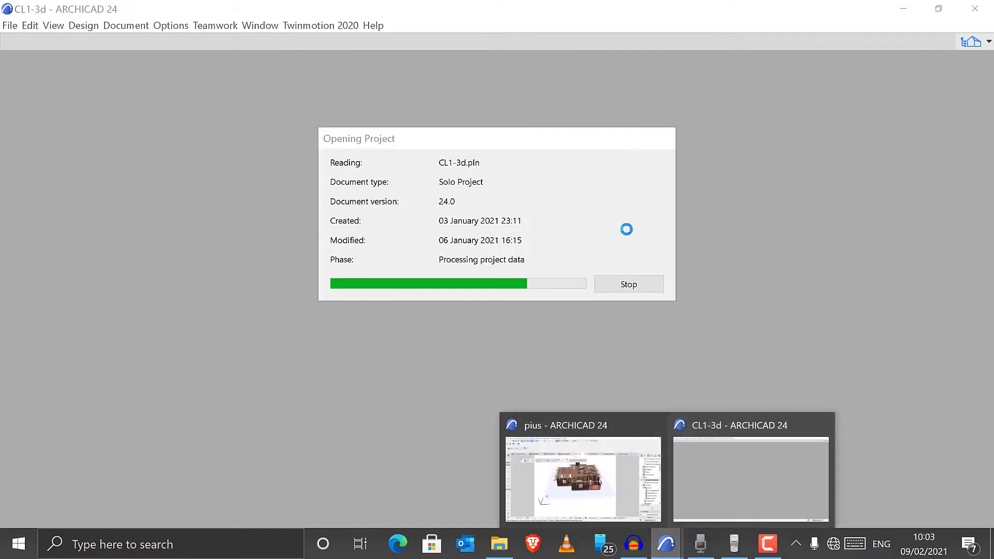
{"action": "left_click", "coordinate": [573, 505]}
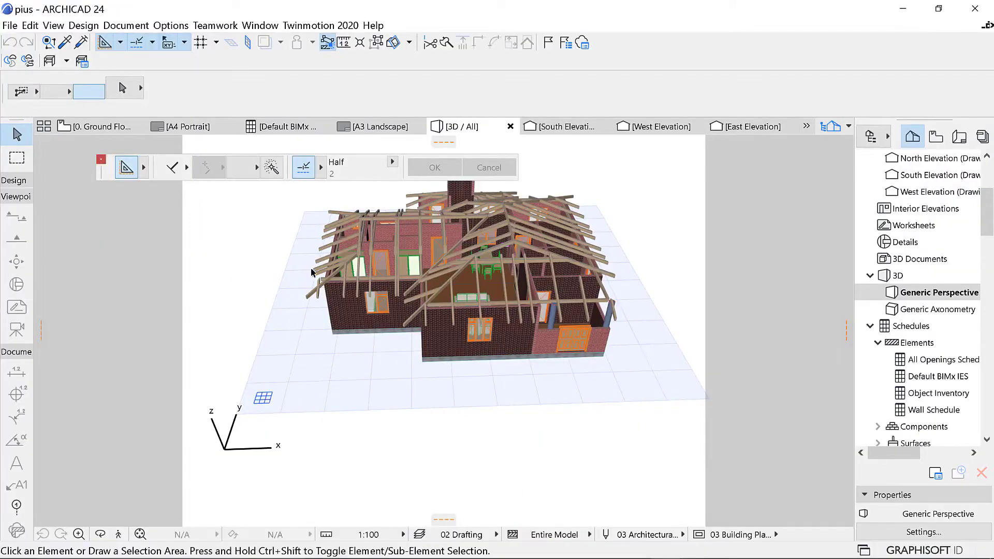
Step: In the pius project's schedule scheme settings, choose the Wall Schedule scheme and display its table
{"action": "scroll", "coordinate": [362, 332], "scroll_direction": "down", "scroll_amount": 1}
{"action": "scroll", "coordinate": [380, 278], "scroll_direction": "up", "scroll_amount": 1}
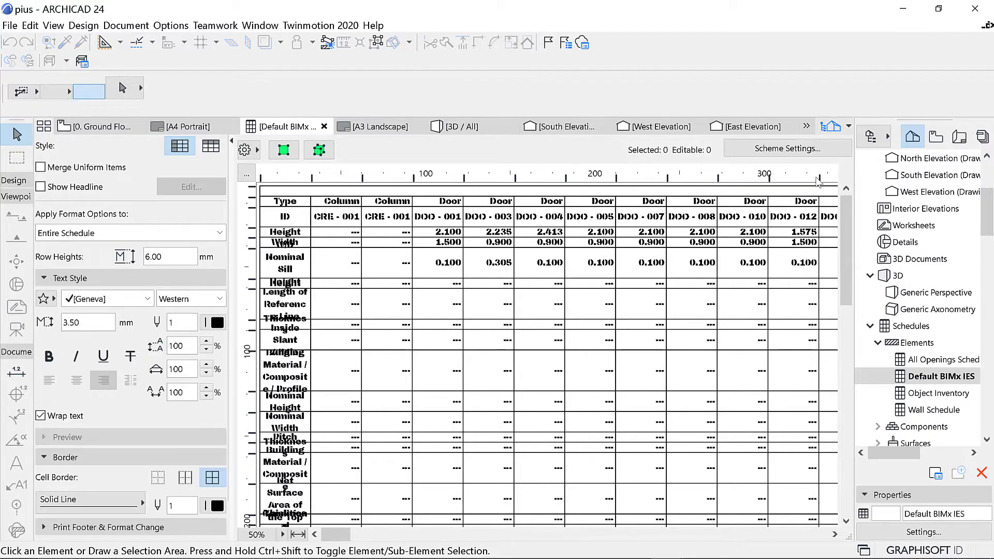
{"action": "left_click", "coordinate": [782, 151]}
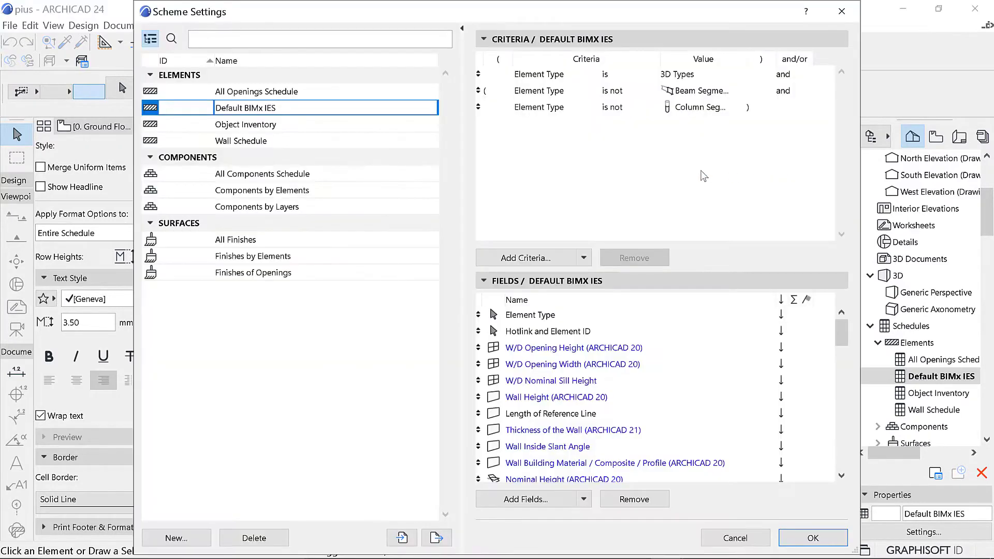
{"action": "left_click", "coordinate": [243, 143]}
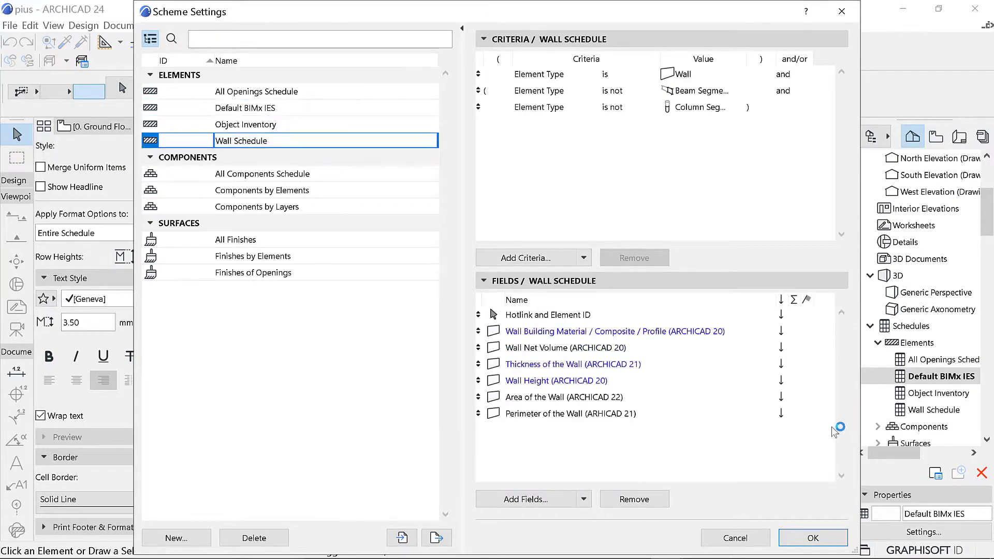
{"action": "left_click", "coordinate": [816, 537]}
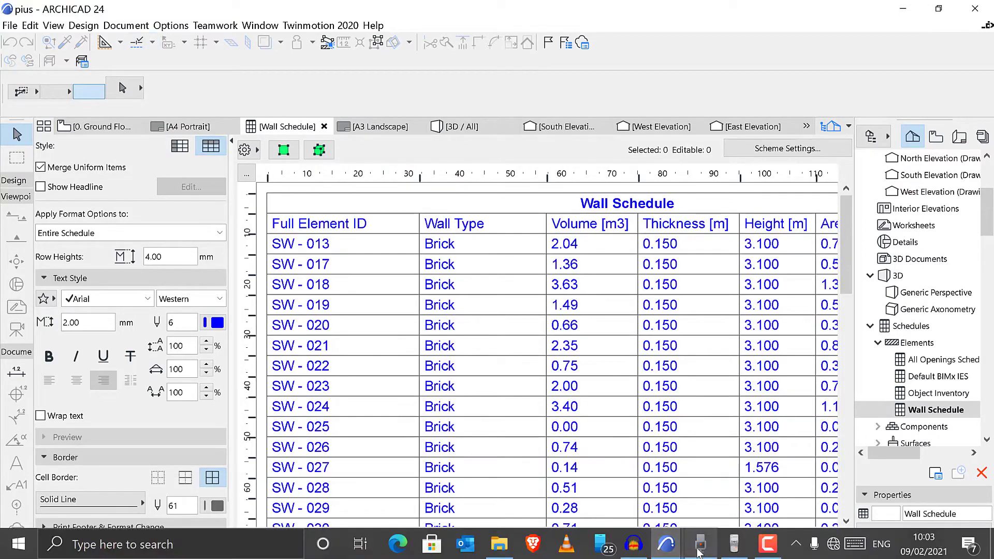
Step: Examine the wall schedule's columns and rows from wall type and volume through to area and perimeter
{"action": "left_click_drag", "start_coordinate": [616, 536], "coordinate": [729, 535]}
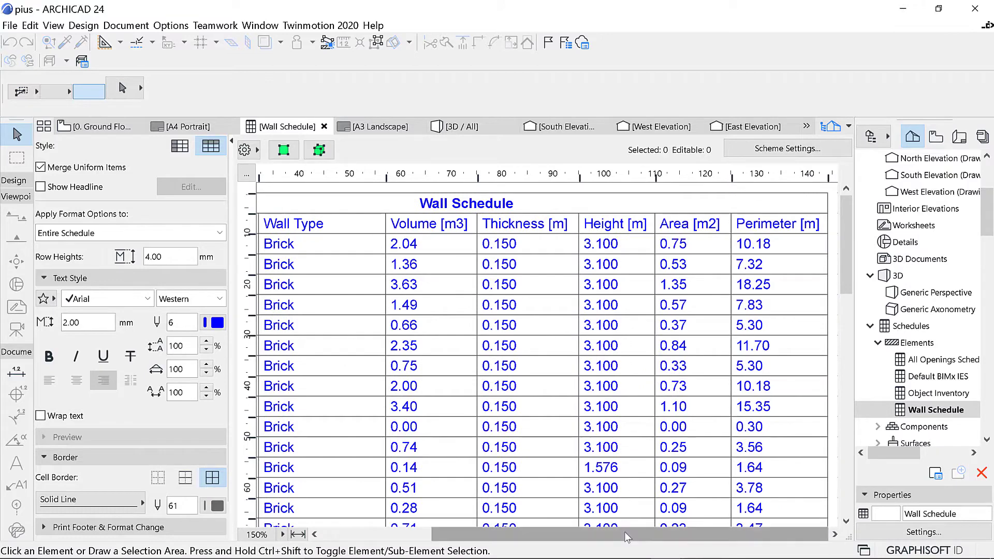
{"action": "left_click_drag", "start_coordinate": [616, 535], "coordinate": [525, 535]}
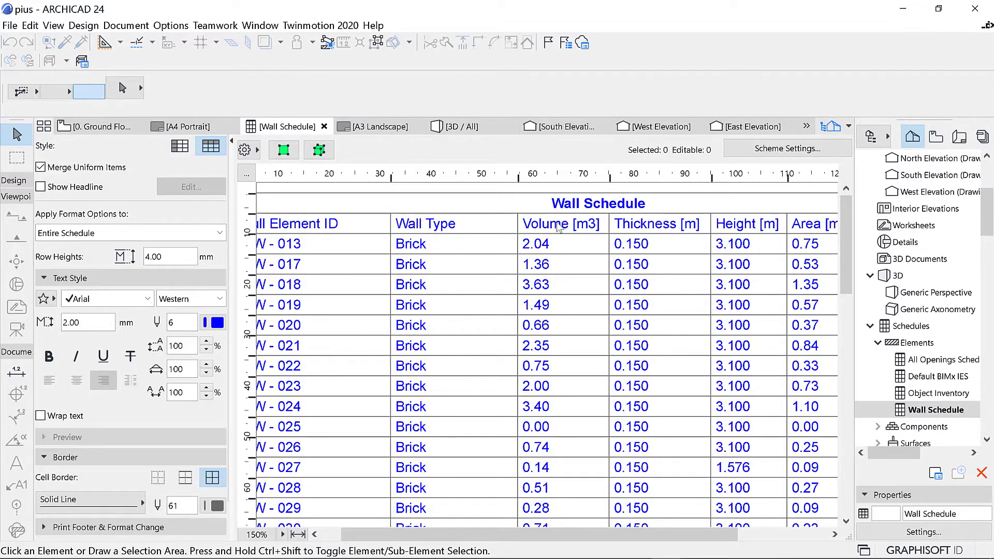
{"action": "scroll", "coordinate": [562, 302], "scroll_direction": "down", "scroll_amount": 15}
{"action": "left_click_drag", "start_coordinate": [528, 534], "coordinate": [668, 547]}
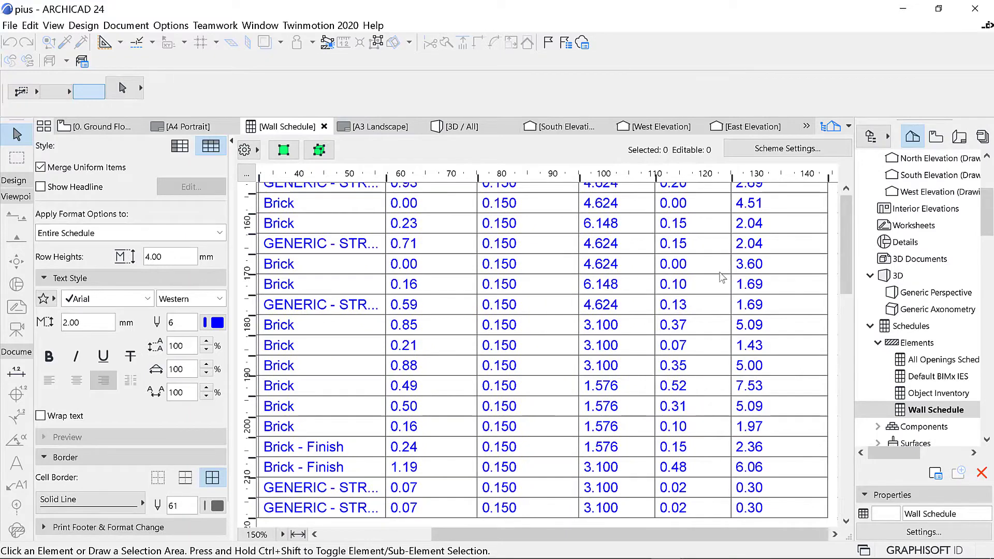
{"action": "scroll", "coordinate": [709, 261], "scroll_direction": "up", "scroll_amount": 15}
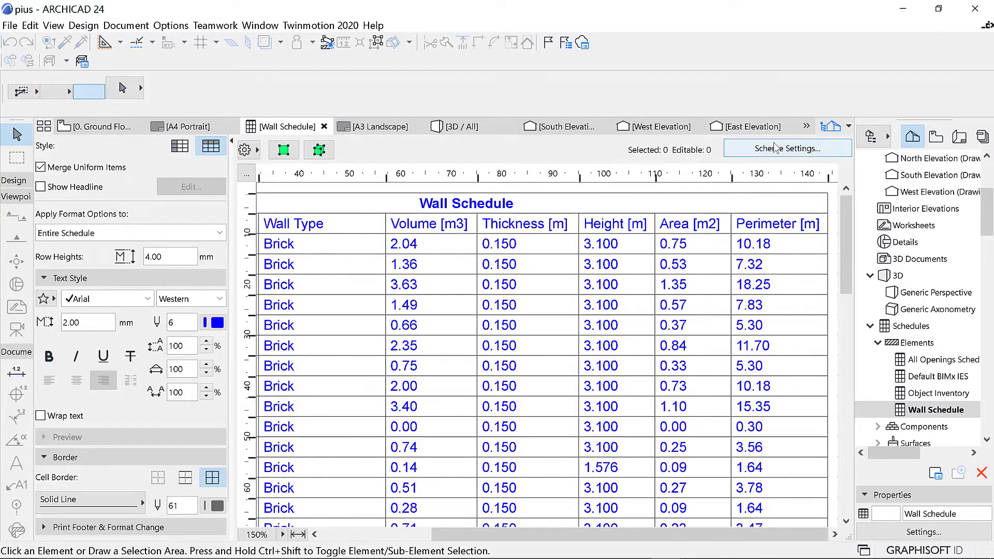
Step: Inspect the house's walls and roof framing in the 3D view, and return to the wall schedule
{"action": "left_click", "coordinate": [466, 127]}
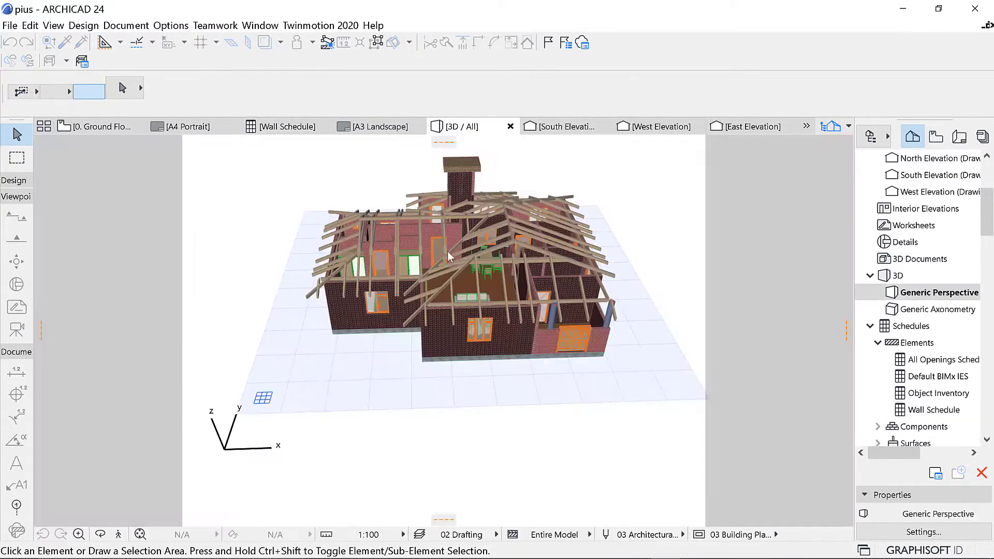
{"action": "scroll", "coordinate": [448, 250], "scroll_direction": "up", "scroll_amount": 2}
{"action": "scroll", "coordinate": [487, 229], "scroll_direction": "up", "scroll_amount": 4}
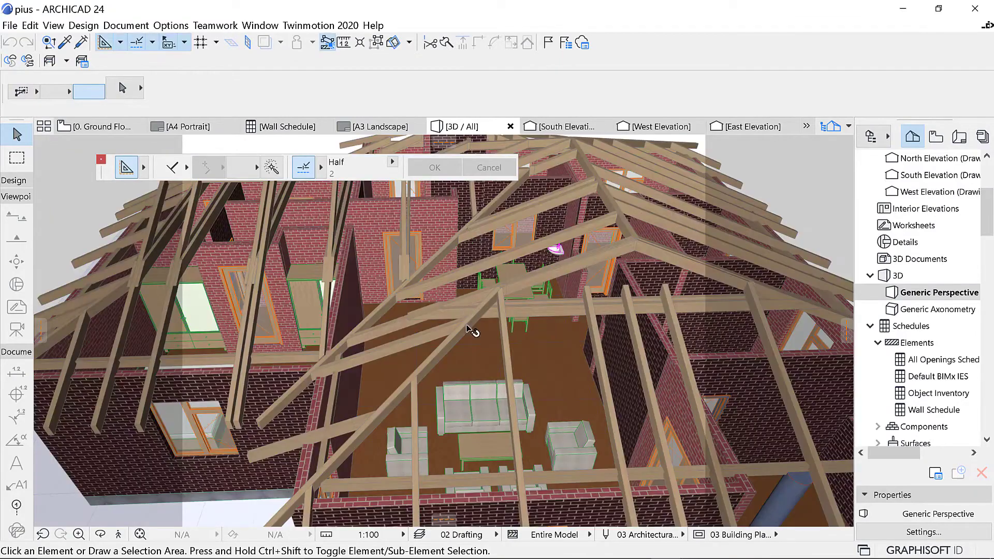
{"action": "scroll", "coordinate": [434, 298], "scroll_direction": "down", "scroll_amount": 2}
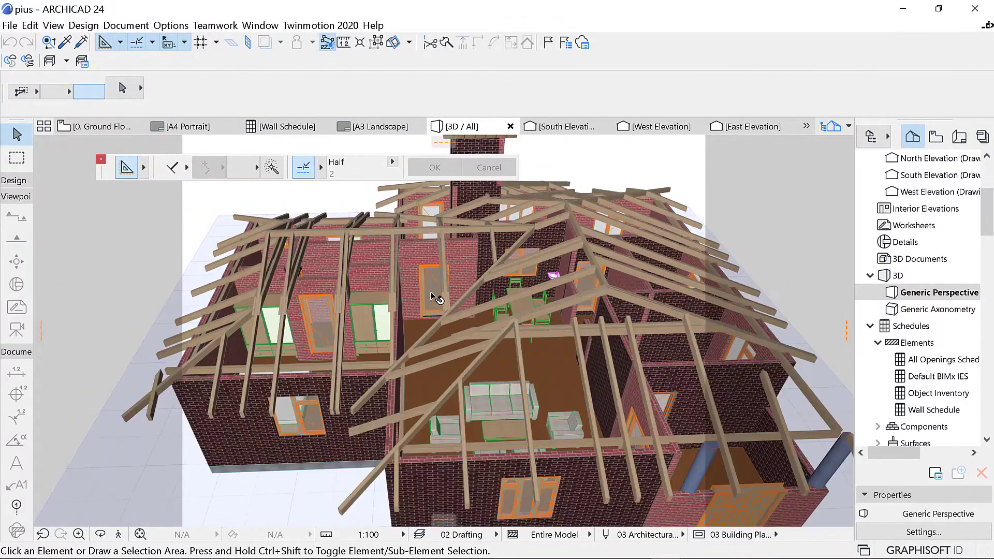
{"action": "middle_click_drag", "start_coordinate": [431, 293], "coordinate": [227, 182], "text": "shift"}
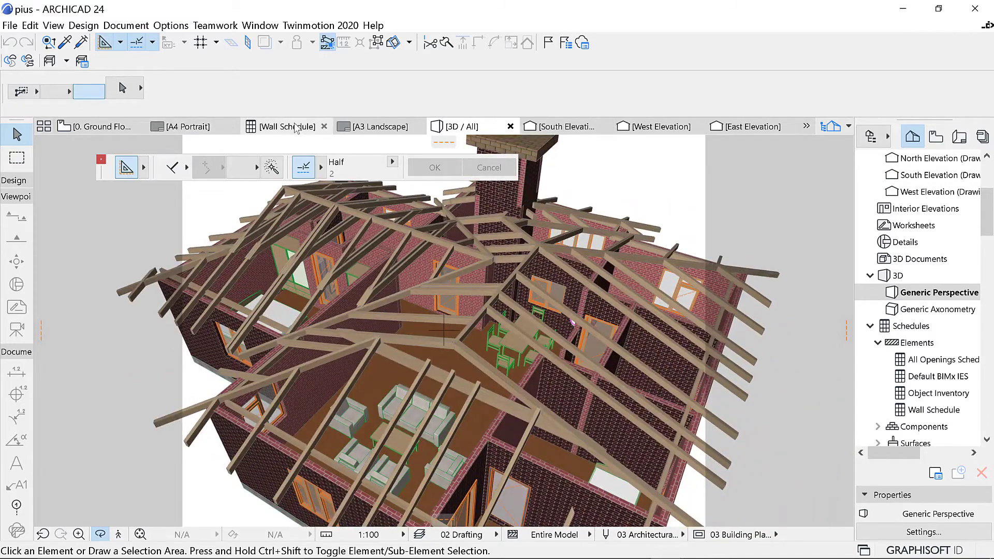
{"action": "left_click", "coordinate": [288, 126]}
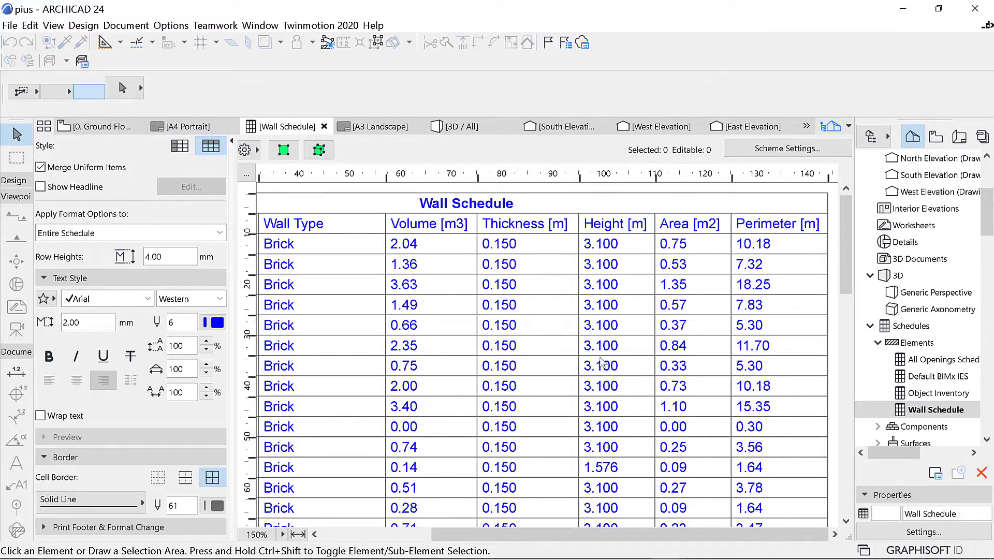
Step: Switch to the CL1-3d project and inspect the ground floor plan and the concrete slab around its walls
{"action": "mouse_move", "coordinate": [518, 558]}
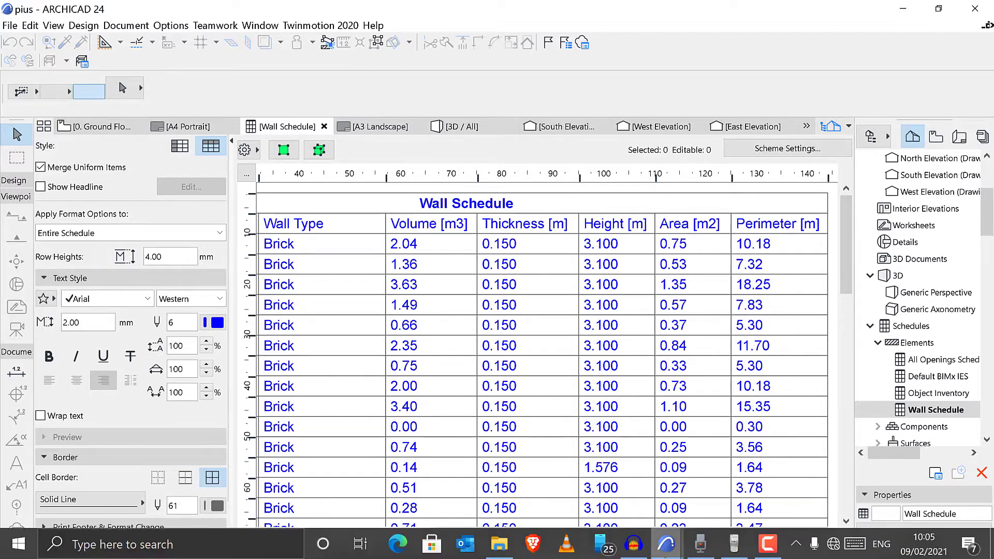
{"action": "mouse_move", "coordinate": [667, 556]}
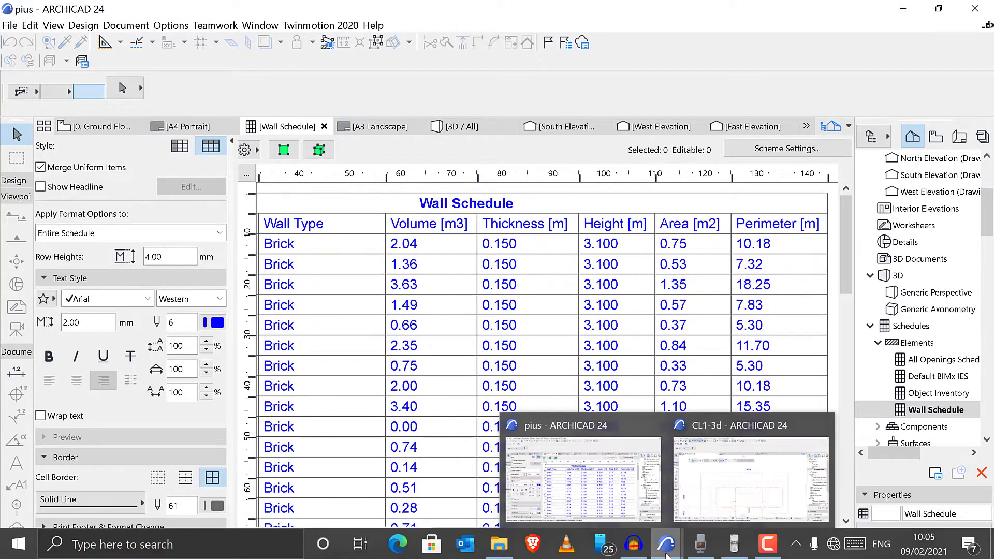
{"action": "left_click", "coordinate": [702, 490]}
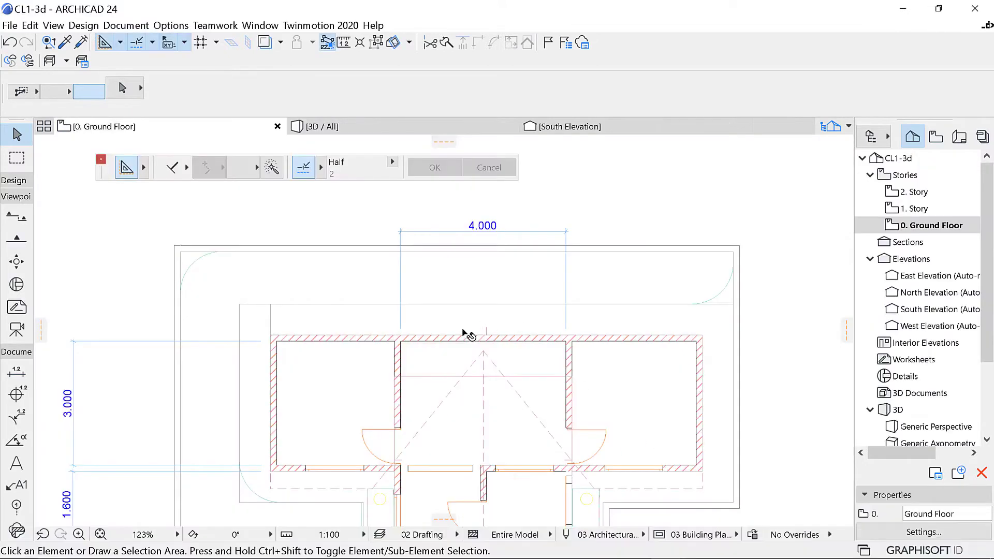
{"action": "scroll", "coordinate": [462, 335], "scroll_direction": "down", "scroll_amount": 3}
{"action": "scroll", "coordinate": [412, 294], "scroll_direction": "up", "scroll_amount": 3}
{"action": "scroll", "coordinate": [425, 357], "scroll_direction": "up", "scroll_amount": 2}
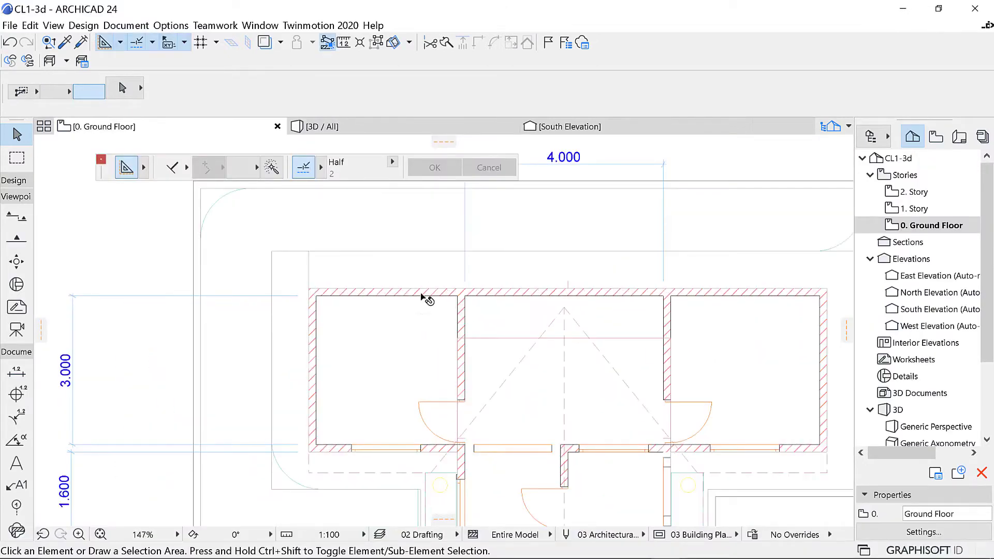
{"action": "scroll", "coordinate": [355, 277], "scroll_direction": "down", "scroll_amount": 3}
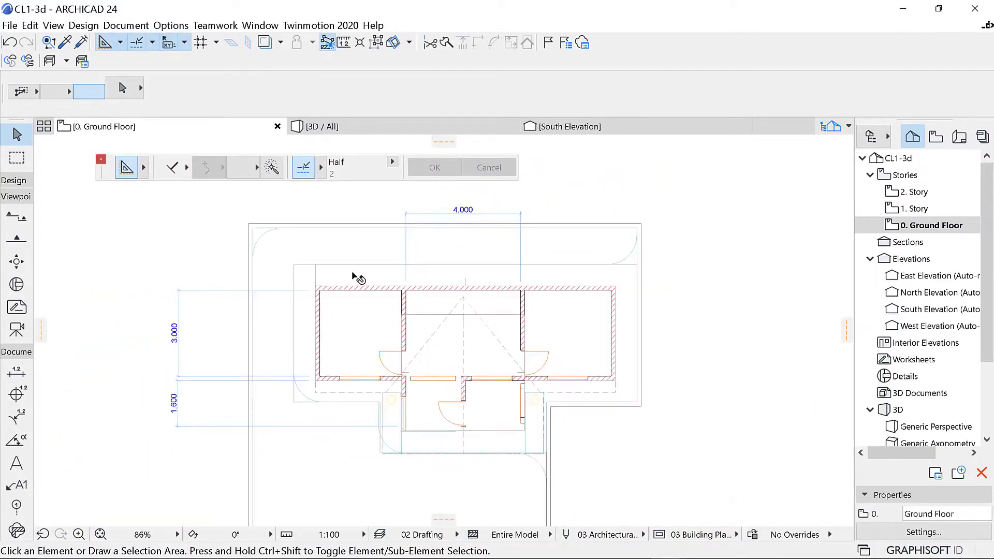
{"action": "left_click", "coordinate": [353, 275]}
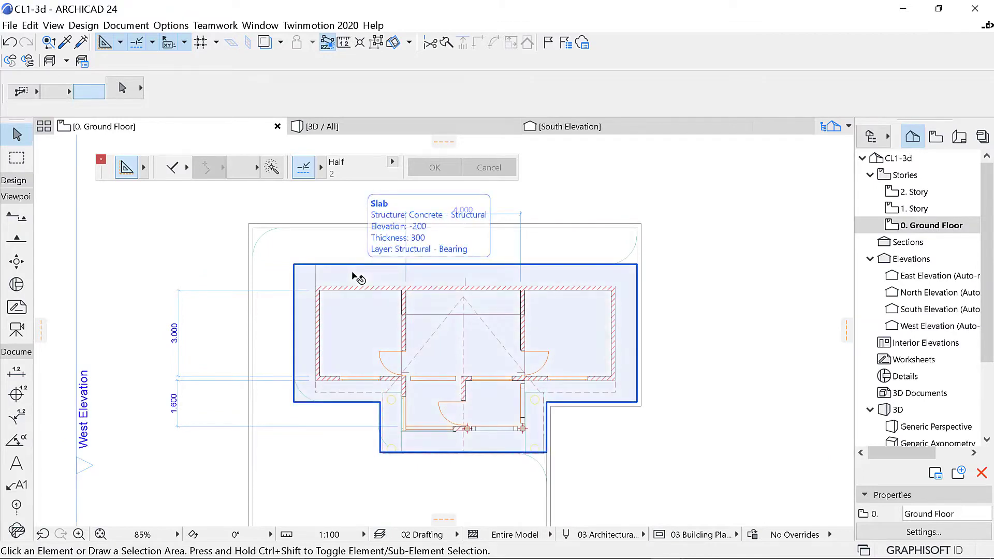
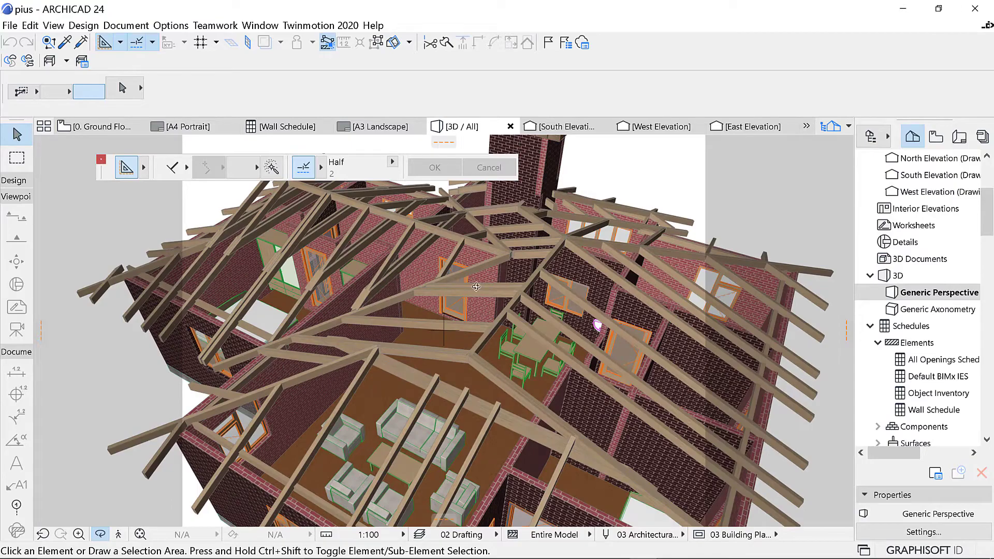
Step: Inspect the roof framing, chimney and furnished rooms of the pius house from several angles in 3D
{"action": "scroll", "coordinate": [541, 349], "scroll_direction": "up", "scroll_amount": 3}
{"action": "middle_click_drag", "start_coordinate": [541, 349], "coordinate": [563, 289], "text": "shift"}
{"action": "middle_click_drag", "start_coordinate": [633, 265], "coordinate": [612, 233], "text": "shift"}
{"action": "middle_click_drag", "start_coordinate": [666, 325], "coordinate": [617, 311], "text": "shift"}
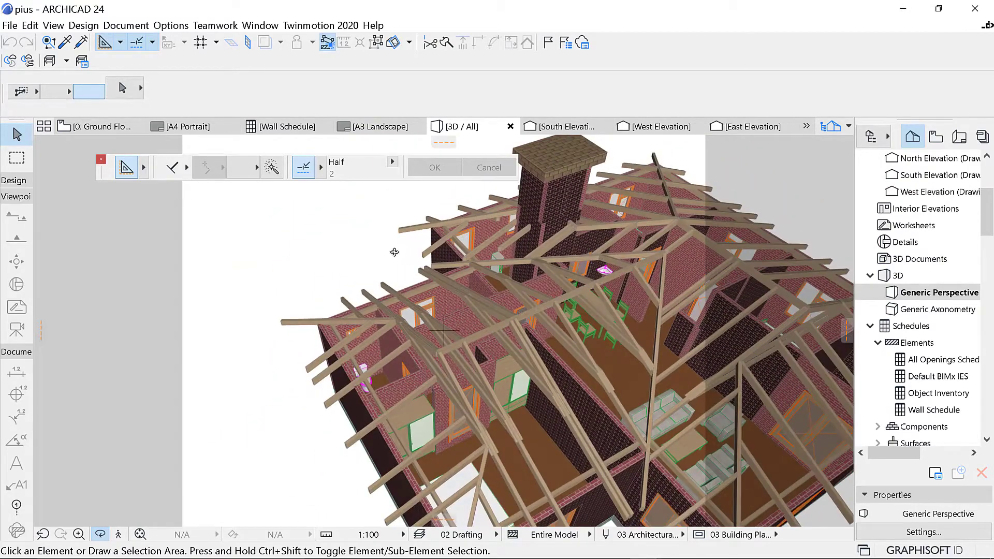
{"action": "middle_click_drag", "start_coordinate": [398, 244], "coordinate": [479, 343], "text": "shift"}
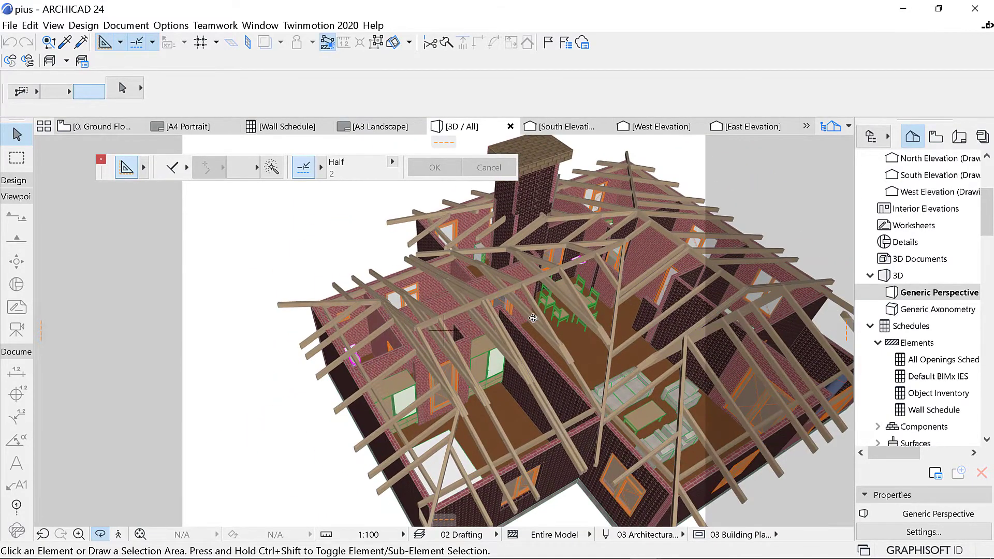
Step: Close the pius project and switch to the CL1-3d project window
{"action": "mouse_move", "coordinate": [719, 557]}
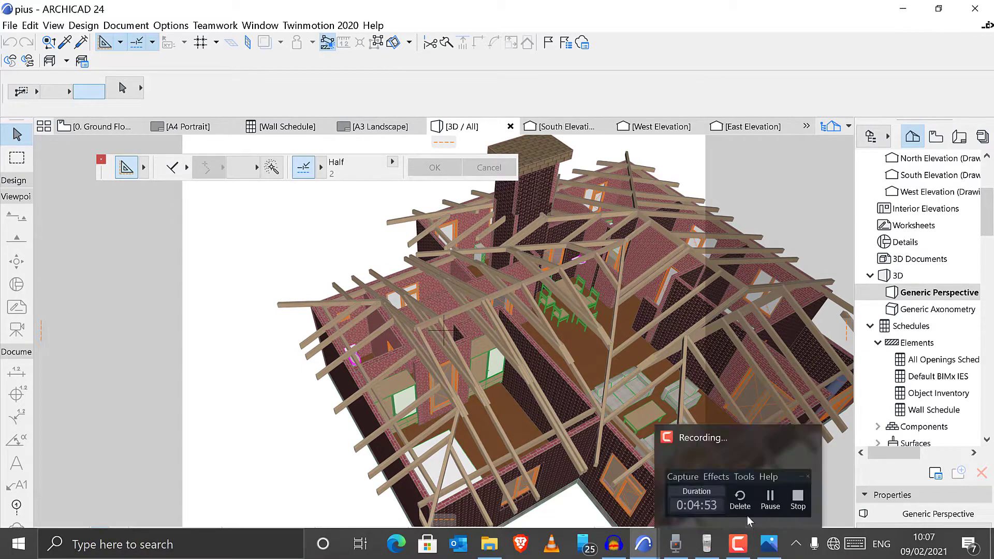
{"action": "left_click", "coordinate": [975, 9]}
{"action": "left_click", "coordinate": [446, 231]}
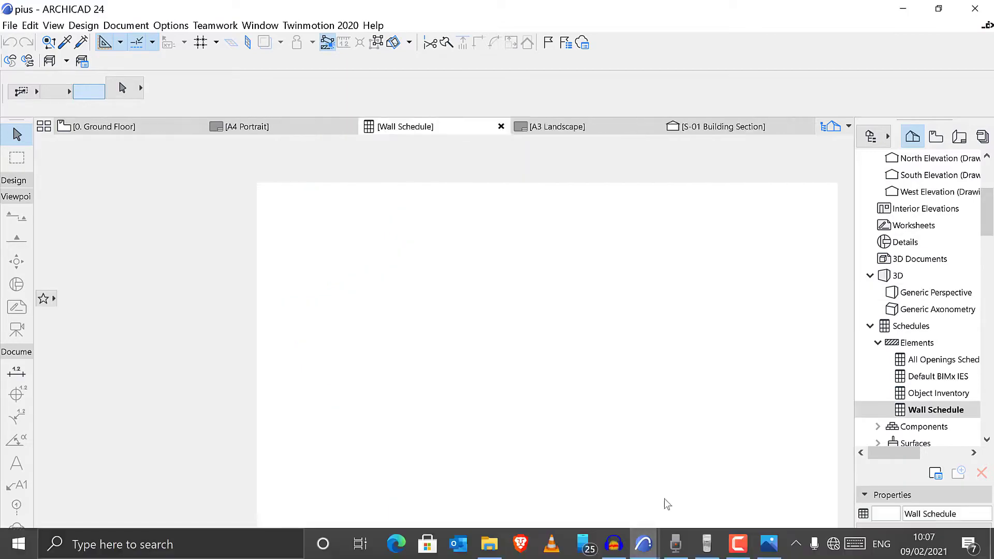
{"action": "mouse_move", "coordinate": [644, 543]}
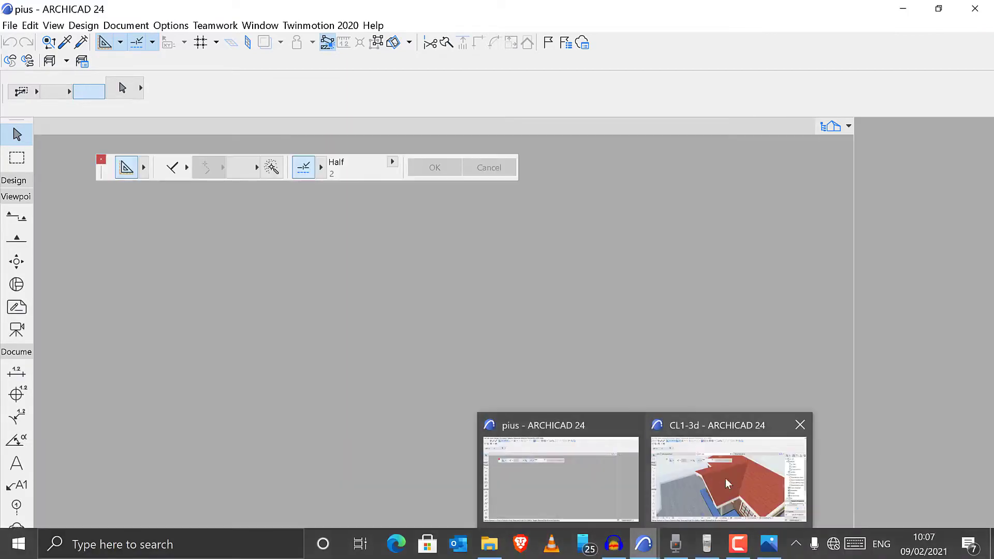
{"action": "left_click", "coordinate": [728, 475]}
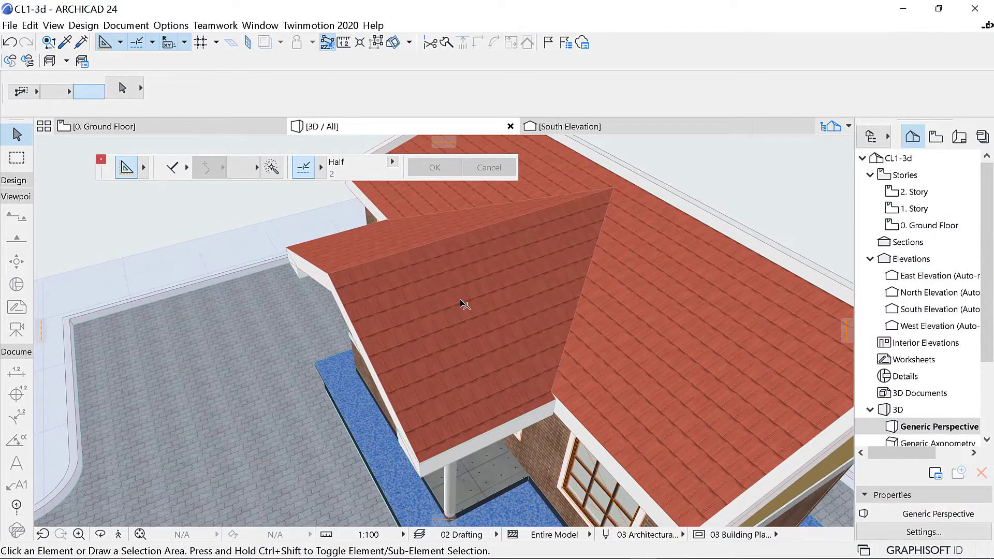
Step: Show the Ground Floor plan and check the outline of the structural concrete slab by selecting and deselecting it
{"action": "left_click", "coordinate": [173, 130]}
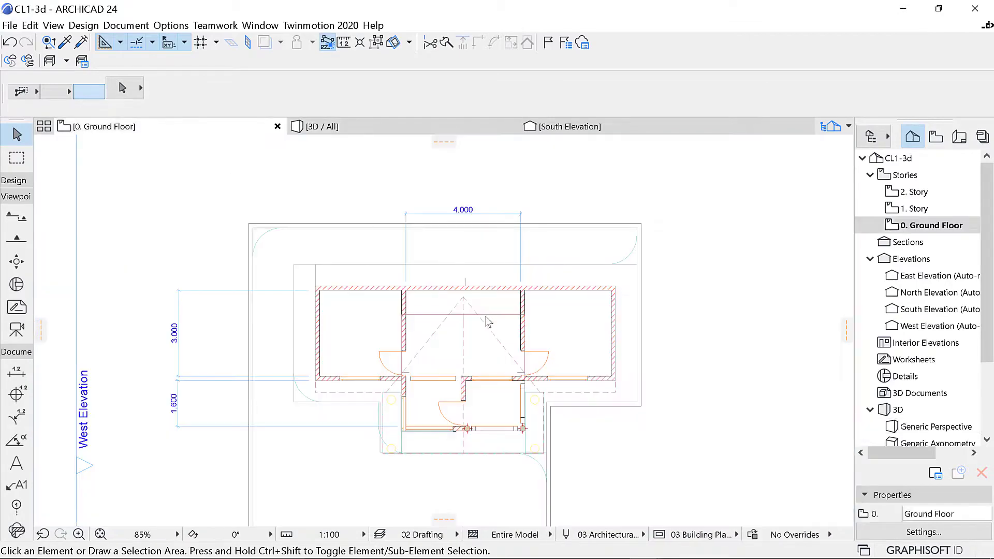
{"action": "scroll", "coordinate": [390, 386], "scroll_direction": "up", "scroll_amount": 2}
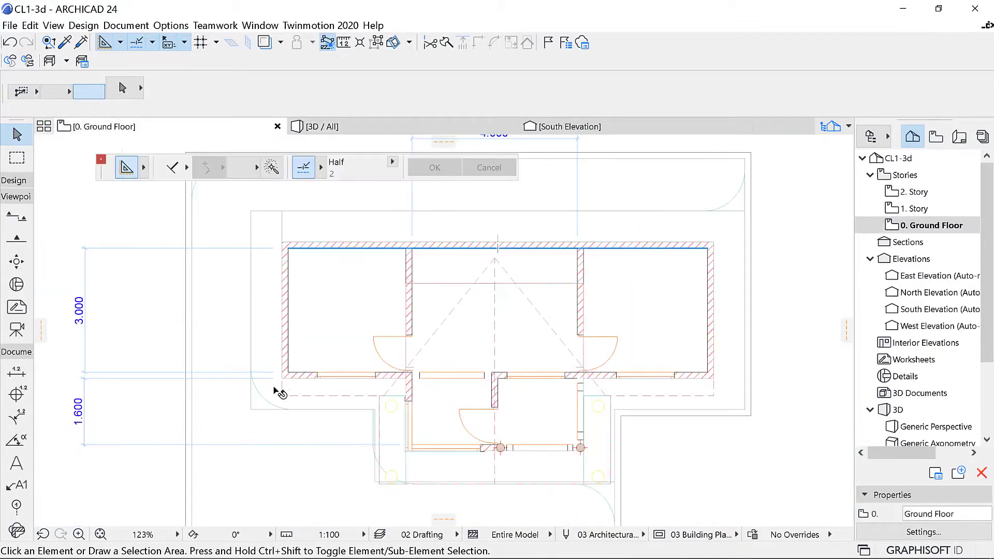
{"action": "left_click", "coordinate": [271, 340]}
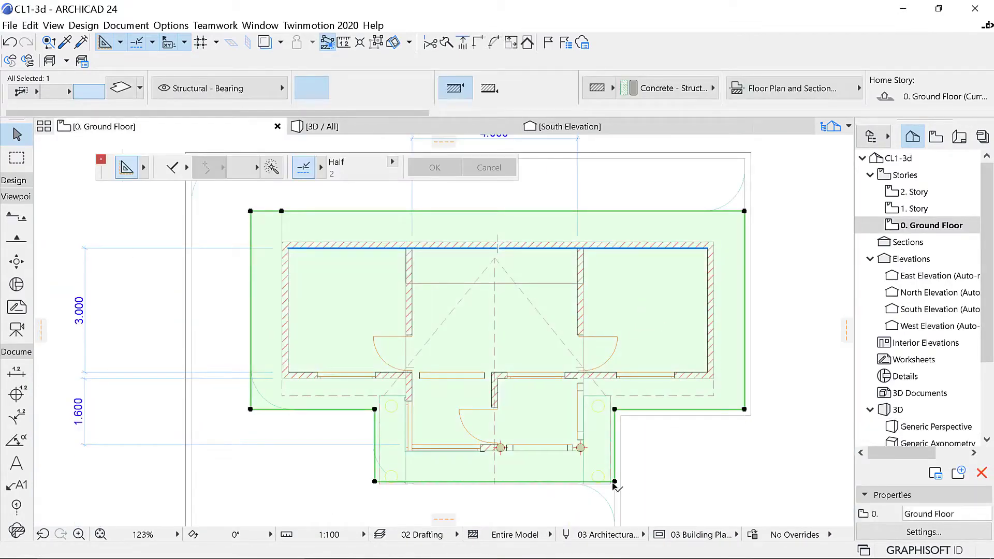
{"action": "key", "text": "Escape"}
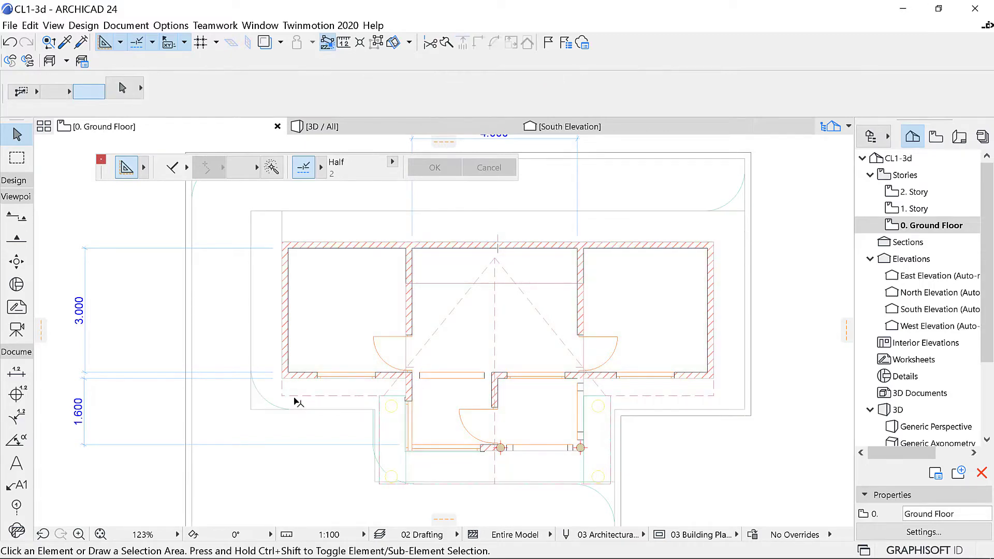
Step: Select both roofs on the Ground Floor plan, the main roof and the front porch roof
{"action": "left_click", "coordinate": [368, 294]}
{"action": "scroll", "coordinate": [558, 474], "scroll_direction": "up", "scroll_amount": 1}
{"action": "scroll", "coordinate": [559, 477], "scroll_direction": "up", "scroll_amount": 1}
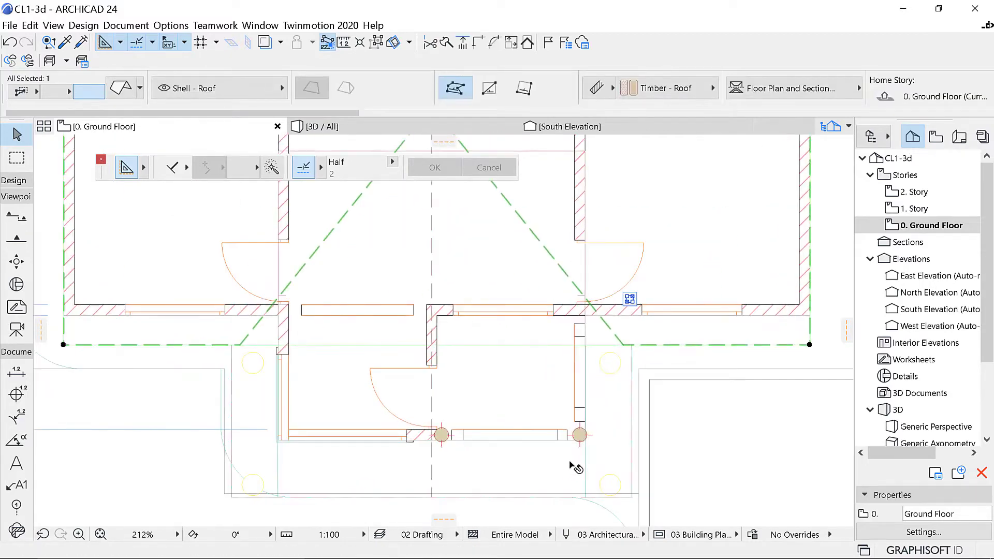
{"action": "scroll", "coordinate": [578, 485], "scroll_direction": "up", "scroll_amount": 2}
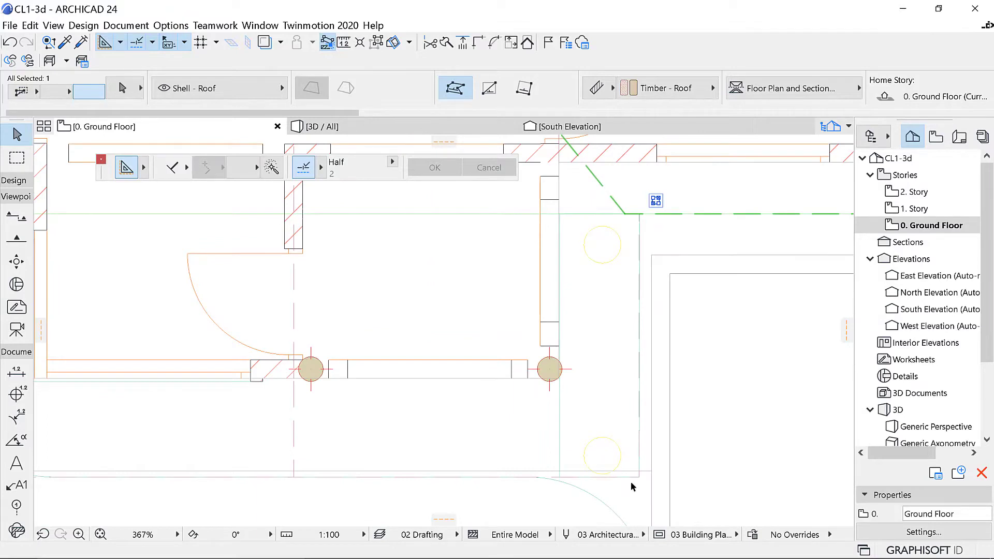
{"action": "left_click", "coordinate": [638, 475], "text": "shift"}
{"action": "scroll", "coordinate": [581, 451], "scroll_direction": "down", "scroll_amount": 3}
{"action": "scroll", "coordinate": [629, 357], "scroll_direction": "down", "scroll_amount": 2}
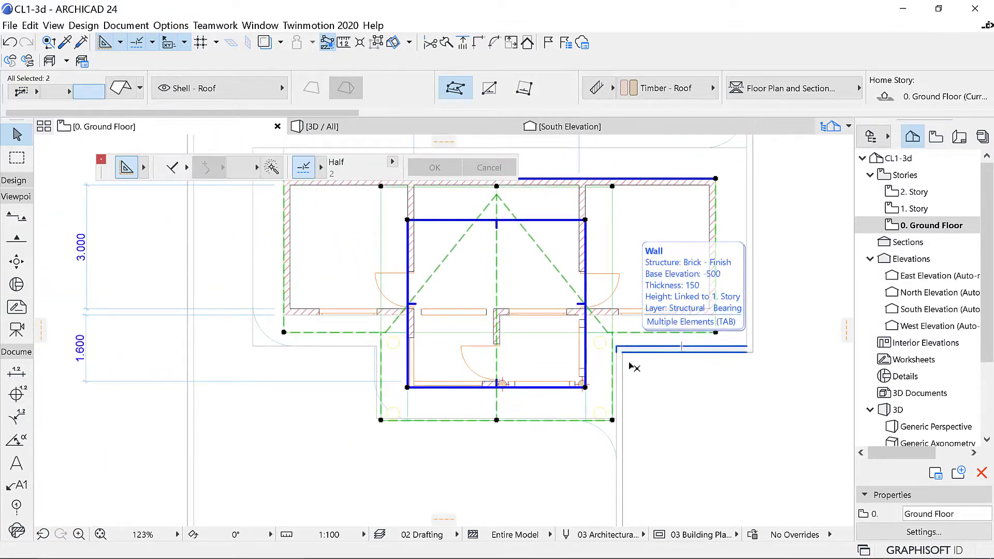
{"action": "scroll", "coordinate": [638, 358], "scroll_direction": "down", "scroll_amount": 2}
{"action": "scroll", "coordinate": [521, 235], "scroll_direction": "up", "scroll_amount": 5}
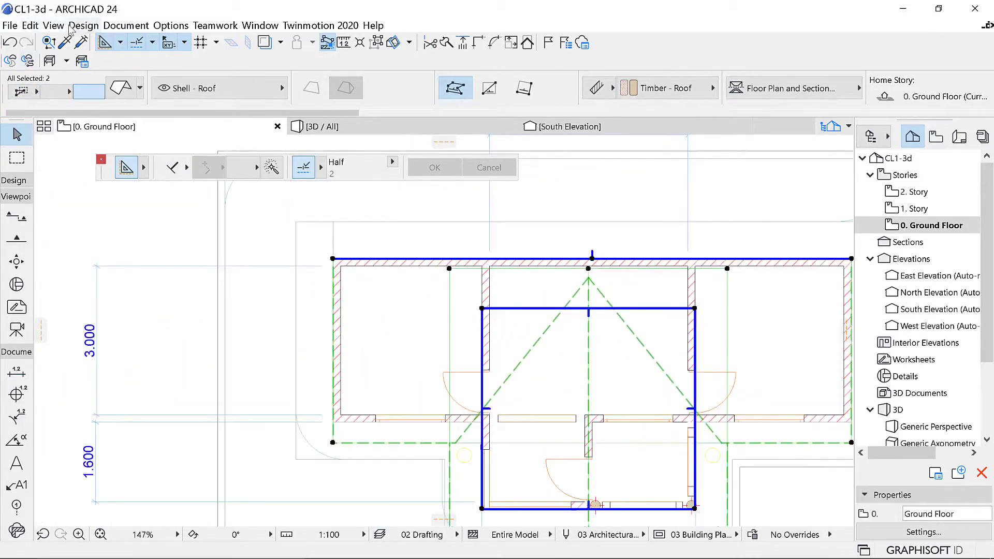
Step: Start the Roof Wizard for the selected roofs, set the distance between normal rafters to 762, and disable extra rafters in big gaps
{"action": "left_click", "coordinate": [83, 26]}
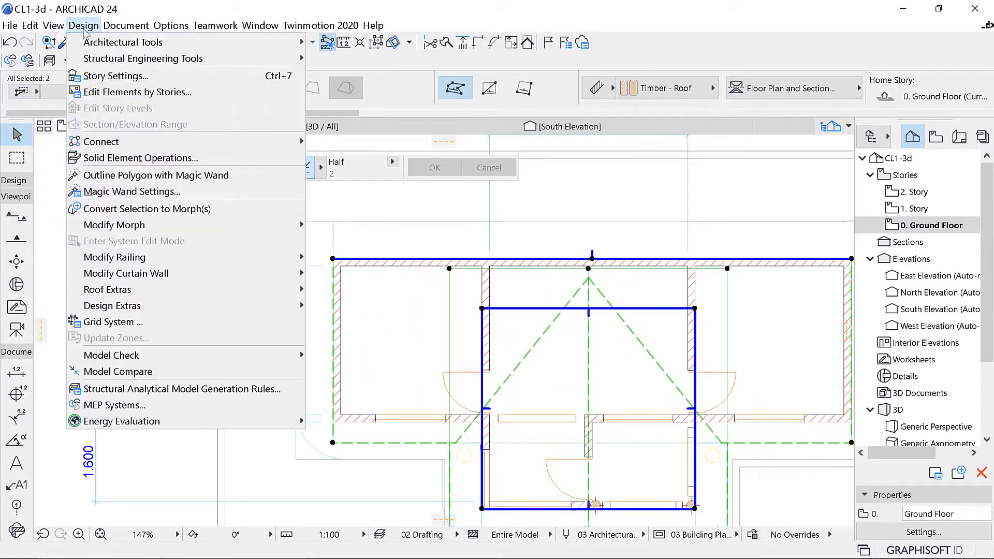
{"action": "mouse_move", "coordinate": [215, 296]}
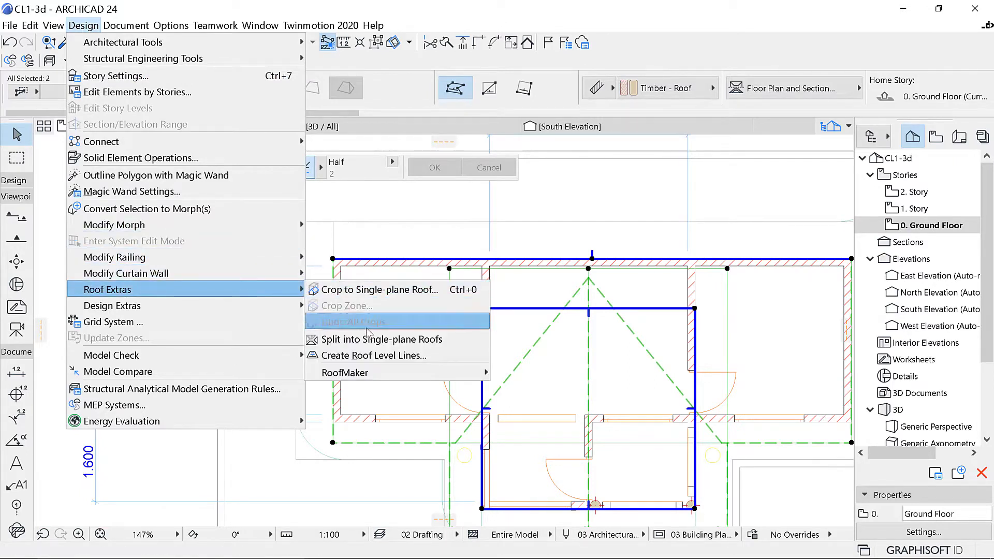
{"action": "mouse_move", "coordinate": [357, 373]}
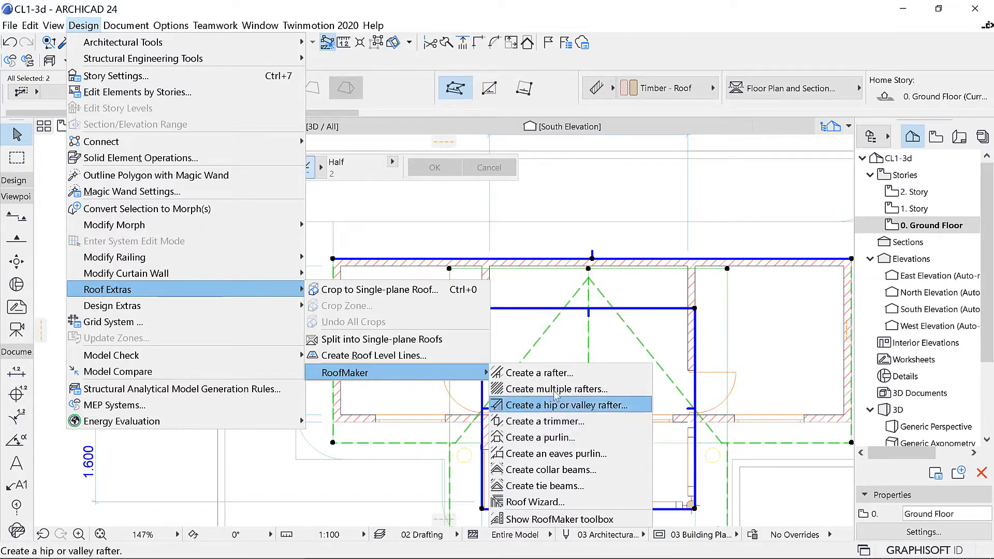
{"action": "left_click", "coordinate": [555, 503]}
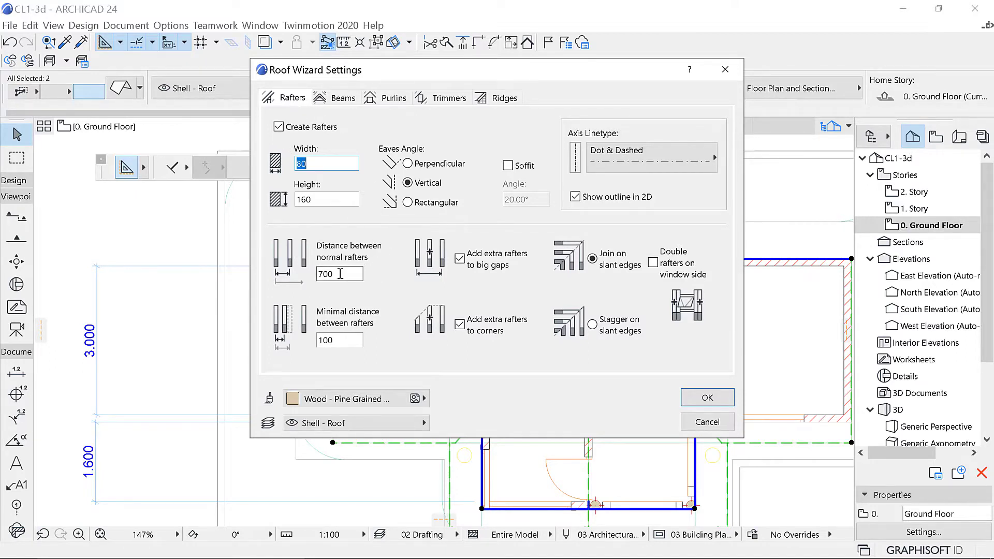
{"action": "left_click_drag", "start_coordinate": [342, 274], "coordinate": [301, 278]}
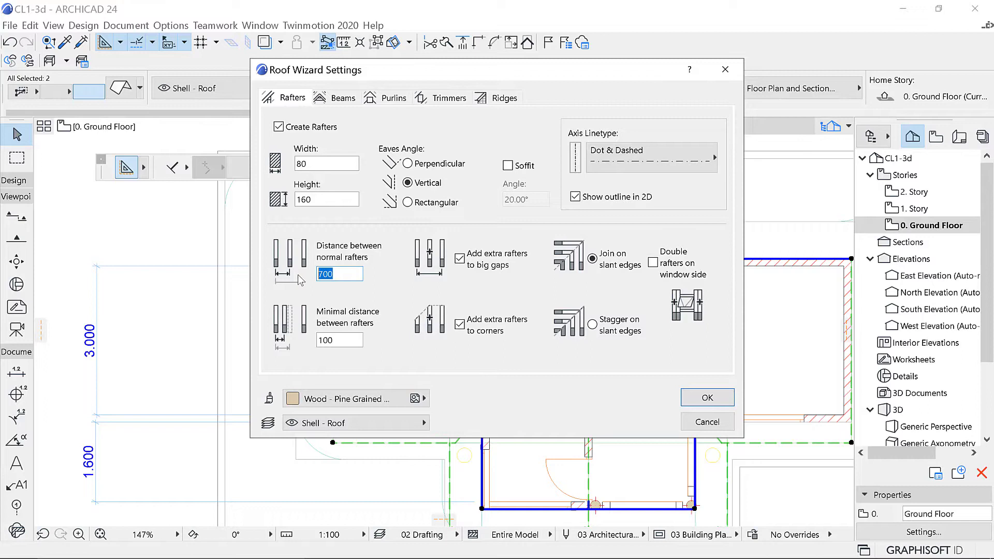
{"action": "type", "text": "762"}
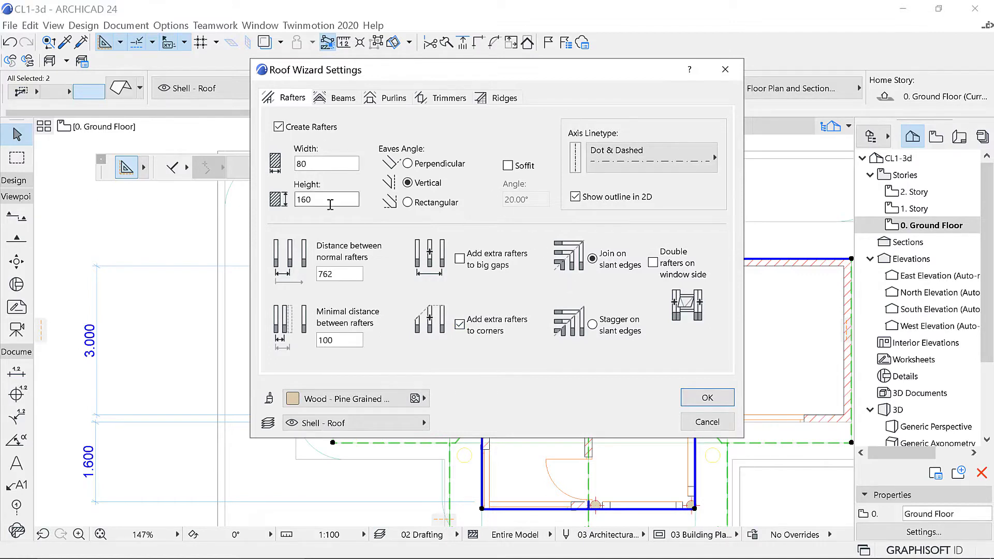
Step: Review the wizard's beam, purlin and trimmer settings, and generate the roof framing with them
{"action": "left_click", "coordinate": [336, 98]}
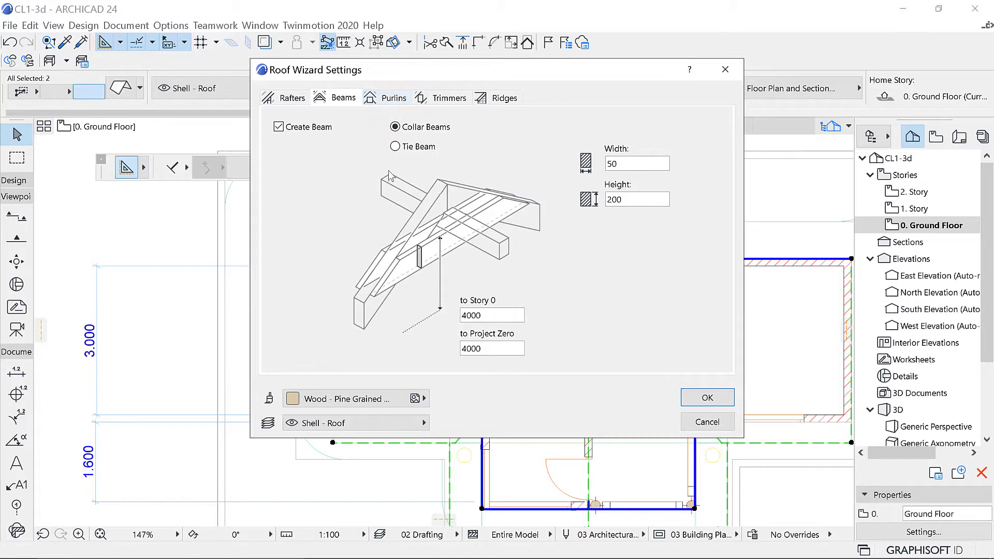
{"action": "left_click", "coordinate": [396, 100]}
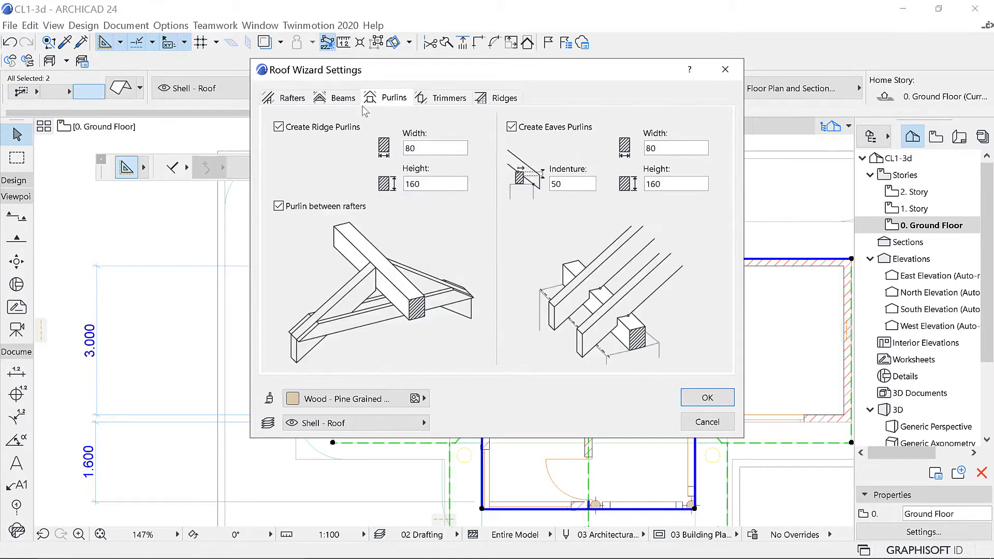
{"action": "left_click", "coordinate": [348, 102]}
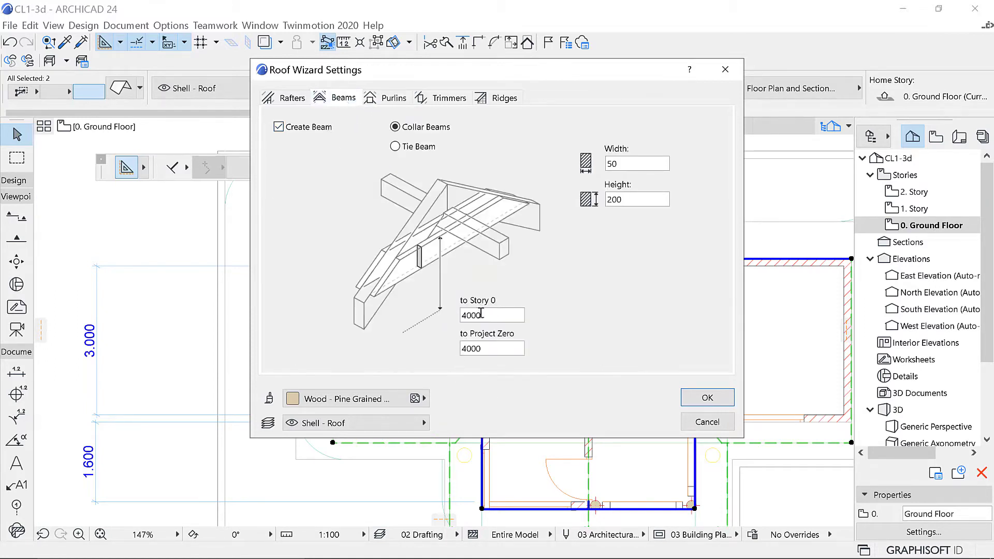
{"action": "left_click", "coordinate": [409, 100]}
{"action": "left_click", "coordinate": [444, 100]}
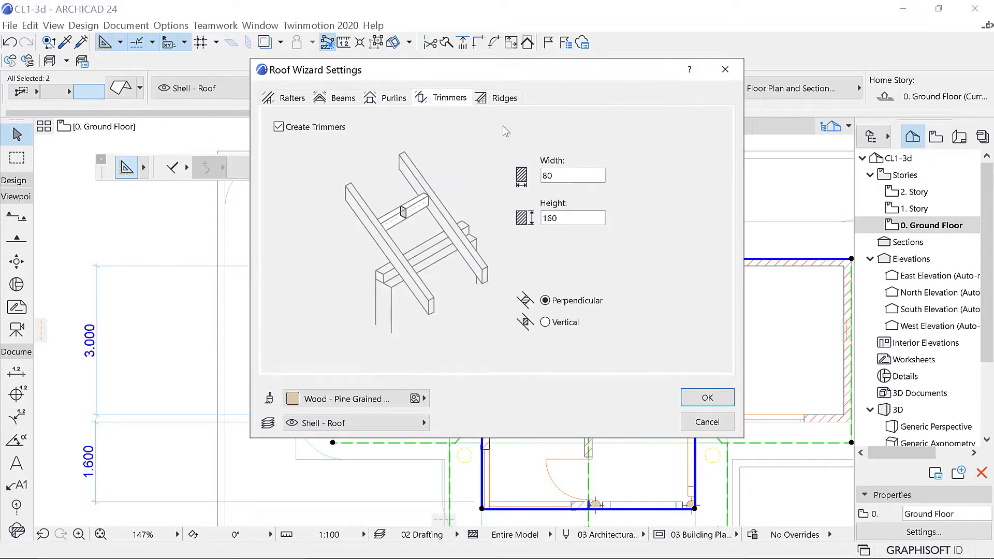
{"action": "left_click", "coordinate": [295, 101]}
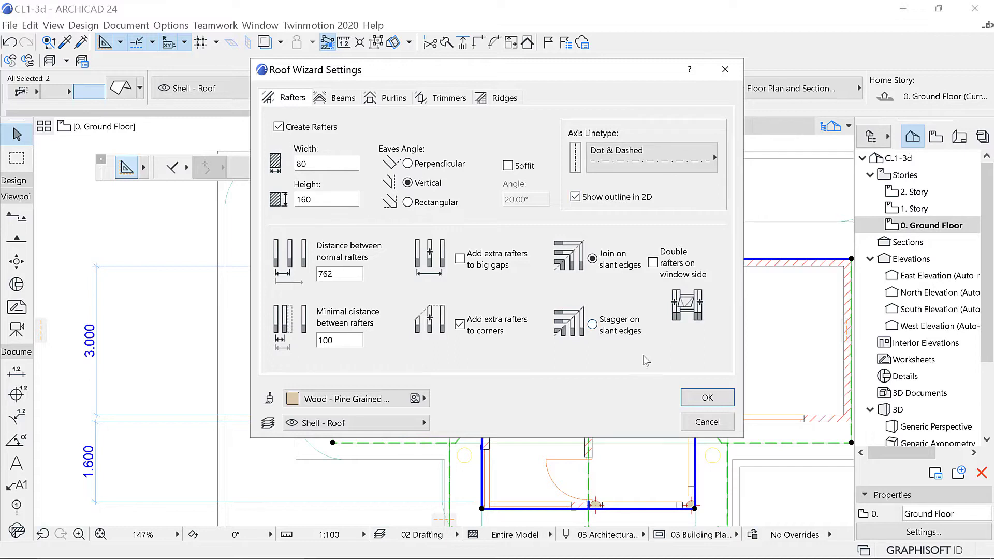
{"action": "left_click", "coordinate": [707, 398]}
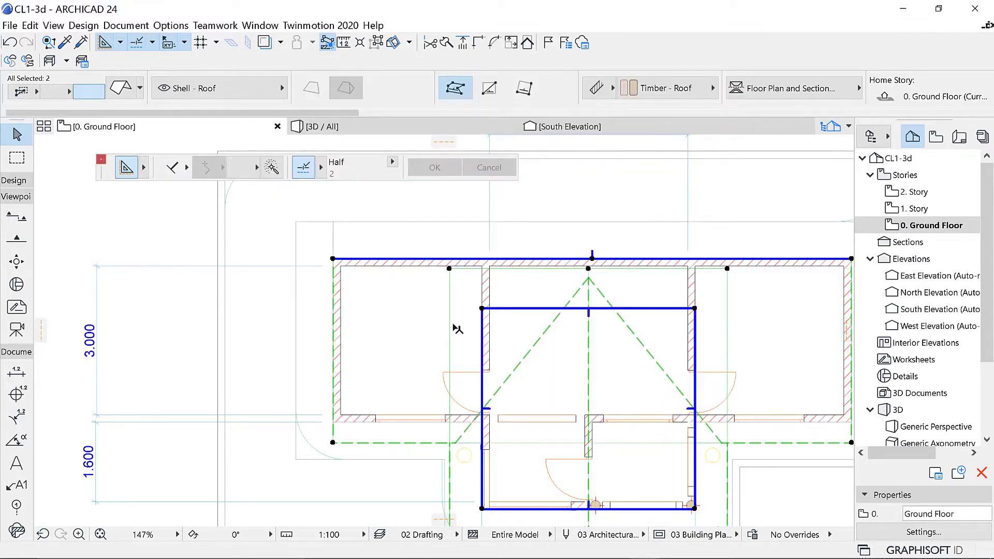
Step: Examine the generated rafter layout across the floor plan and clear the roof selection
{"action": "scroll", "coordinate": [278, 285], "scroll_direction": "down", "scroll_amount": 4}
{"action": "scroll", "coordinate": [303, 309], "scroll_direction": "up", "scroll_amount": 4}
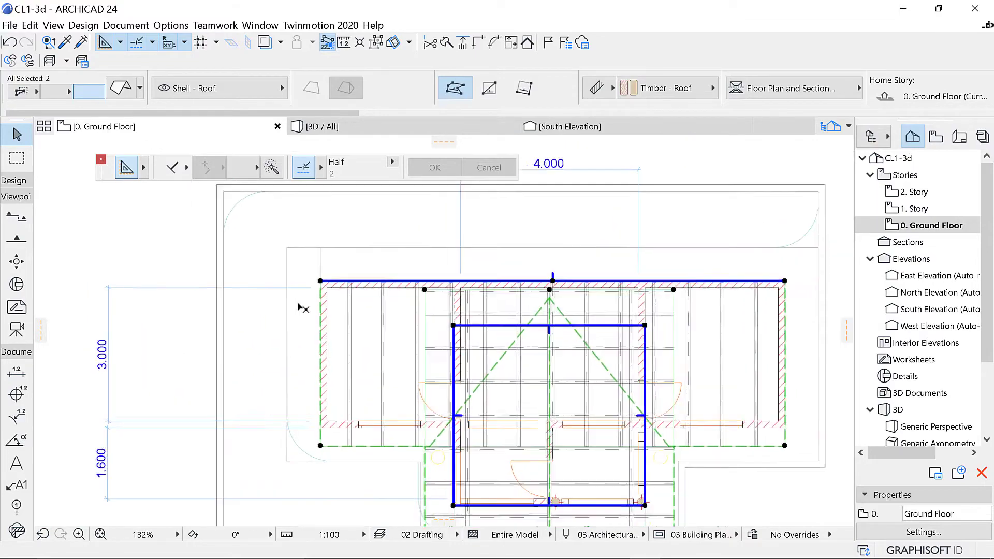
{"action": "scroll", "coordinate": [303, 309], "scroll_direction": "up", "scroll_amount": 3}
{"action": "scroll", "coordinate": [278, 304], "scroll_direction": "down", "scroll_amount": 3}
{"action": "scroll", "coordinate": [324, 414], "scroll_direction": "up", "scroll_amount": 1}
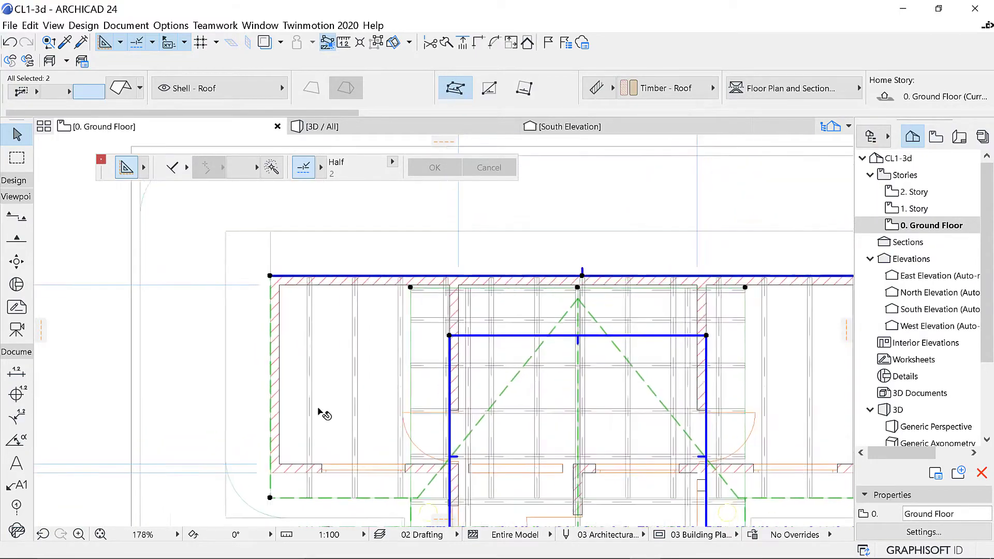
{"action": "scroll", "coordinate": [251, 299], "scroll_direction": "down", "scroll_amount": 2}
{"action": "scroll", "coordinate": [311, 270], "scroll_direction": "down", "scroll_amount": 3}
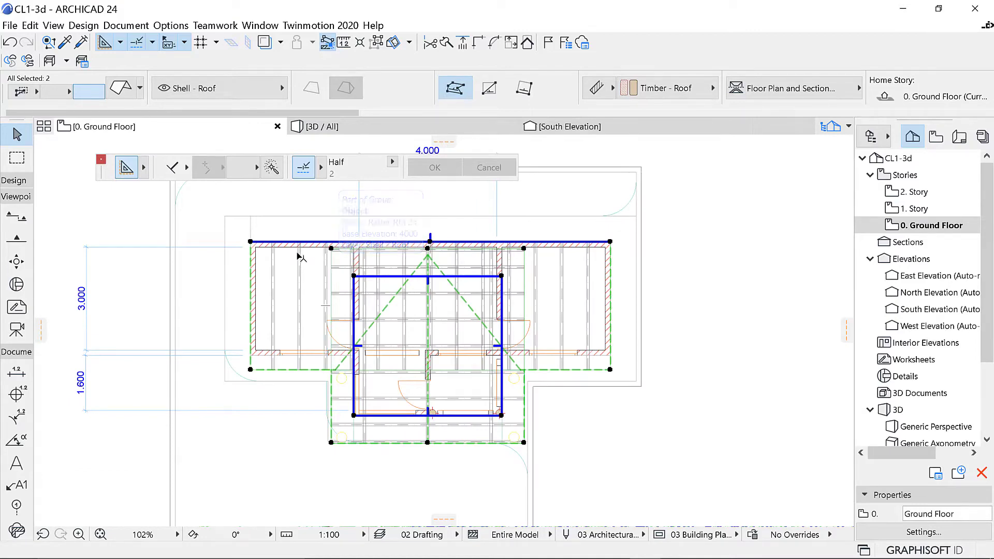
{"action": "scroll", "coordinate": [271, 395], "scroll_direction": "up", "scroll_amount": 1}
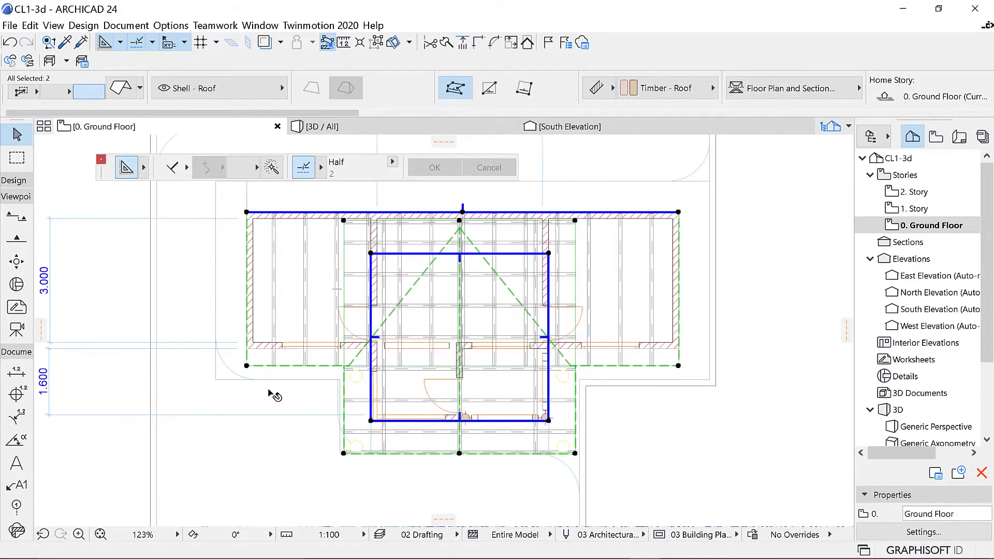
{"action": "scroll", "coordinate": [272, 395], "scroll_direction": "up", "scroll_amount": 1}
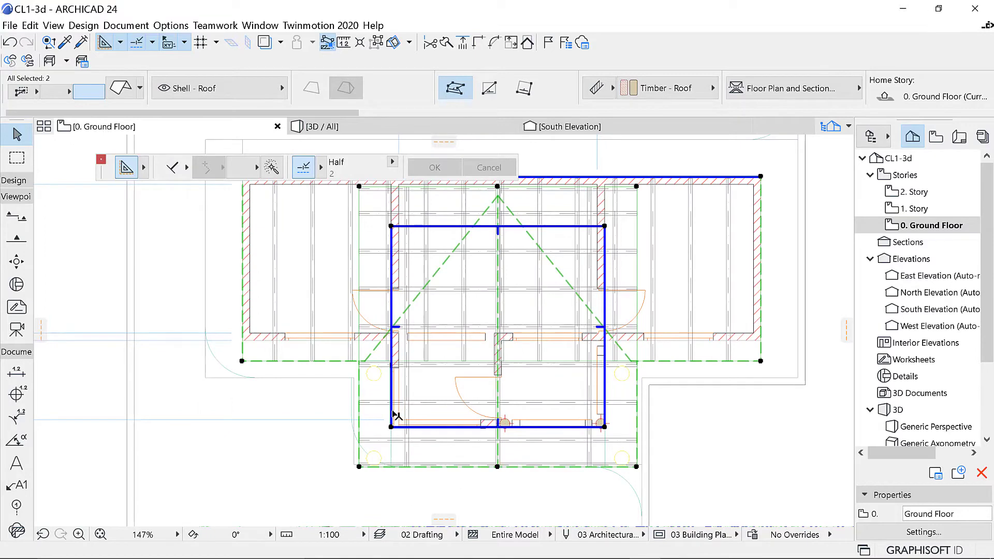
{"action": "key", "text": "Escape"}
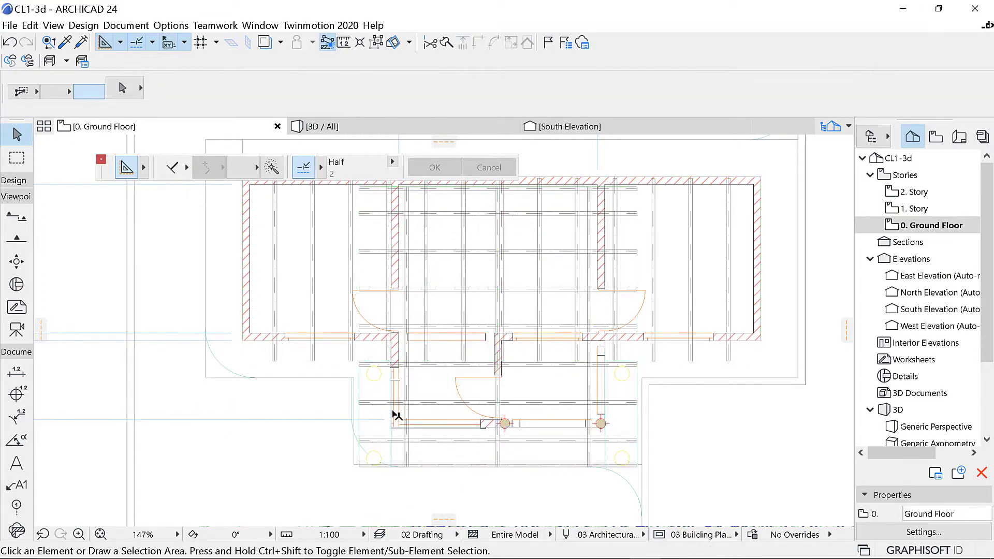
{"action": "left_click", "coordinate": [393, 414]}
{"action": "scroll", "coordinate": [312, 404], "scroll_direction": "down", "scroll_amount": 2}
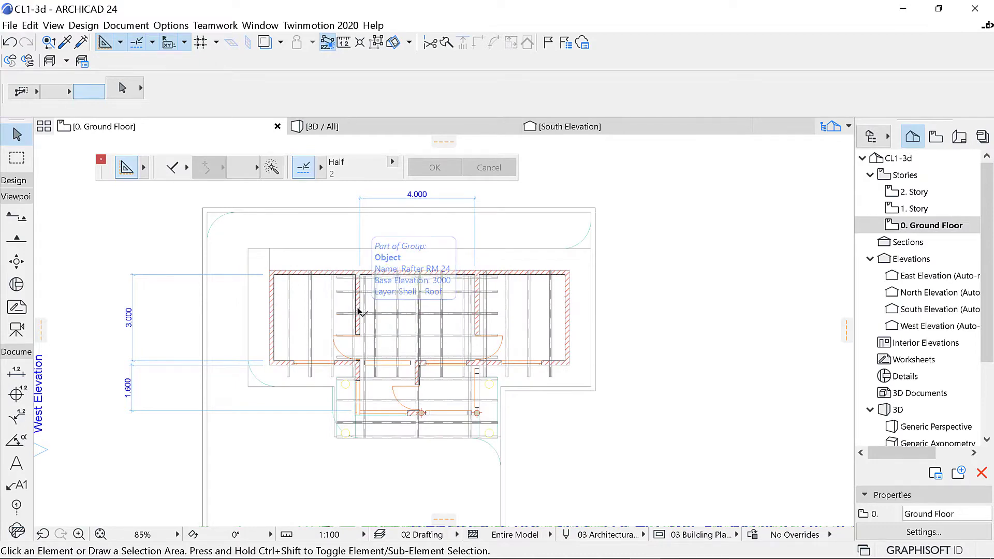
Step: Show the model in 3D, delete the tall wall rising through the porch roof framing, and view the rafters from the front
{"action": "left_click", "coordinate": [384, 126]}
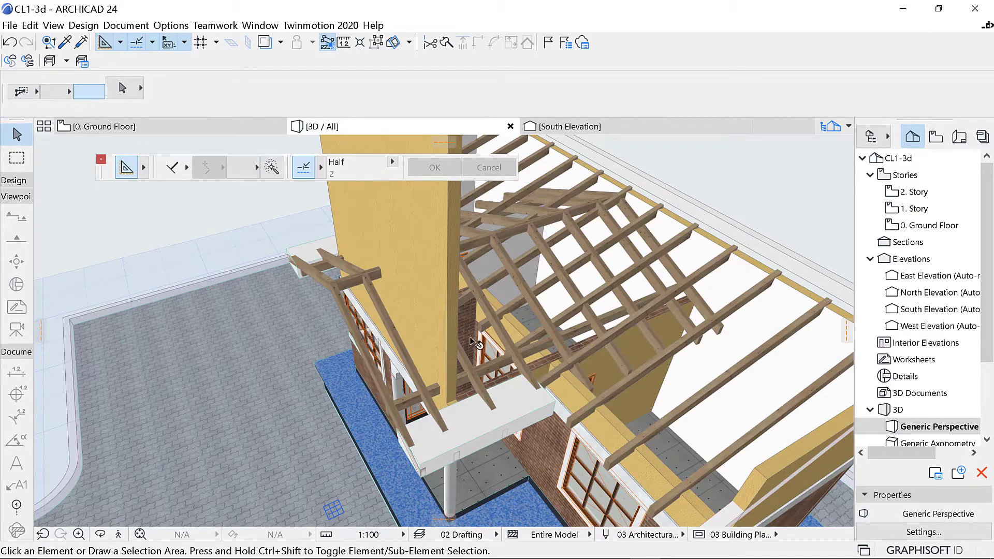
{"action": "scroll", "coordinate": [442, 356], "scroll_direction": "down", "scroll_amount": 3}
{"action": "scroll", "coordinate": [595, 373], "scroll_direction": "up", "scroll_amount": 5}
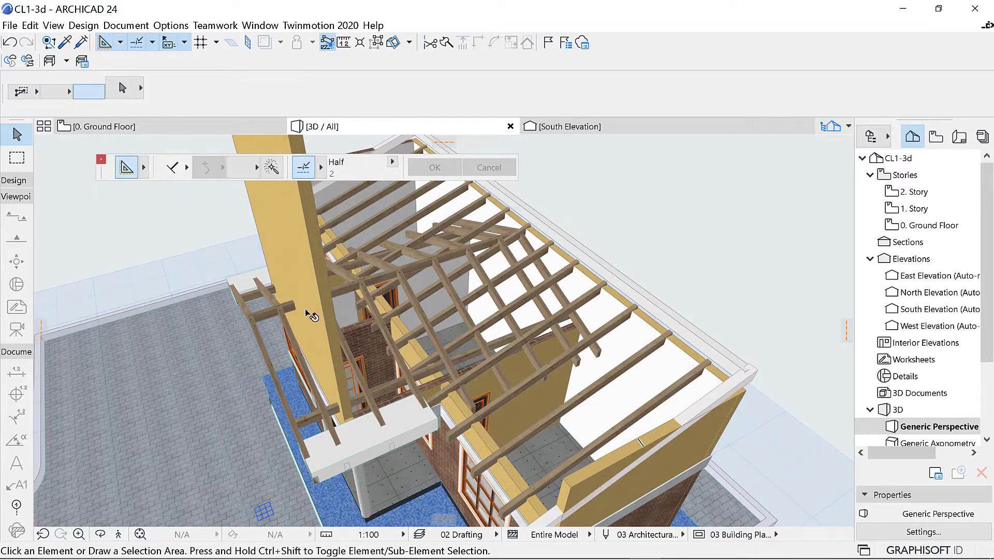
{"action": "scroll", "coordinate": [369, 303], "scroll_direction": "down", "scroll_amount": 3}
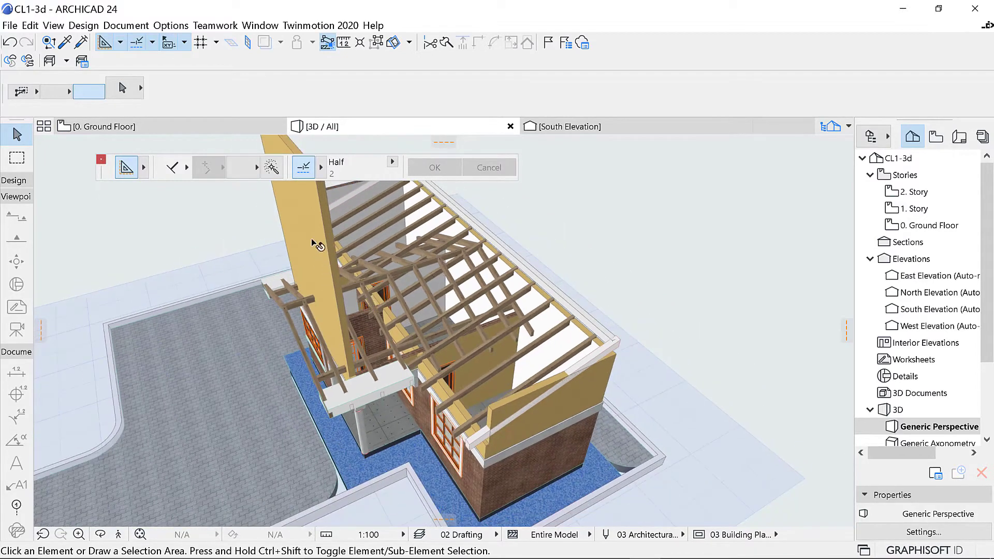
{"action": "left_click", "coordinate": [326, 233]}
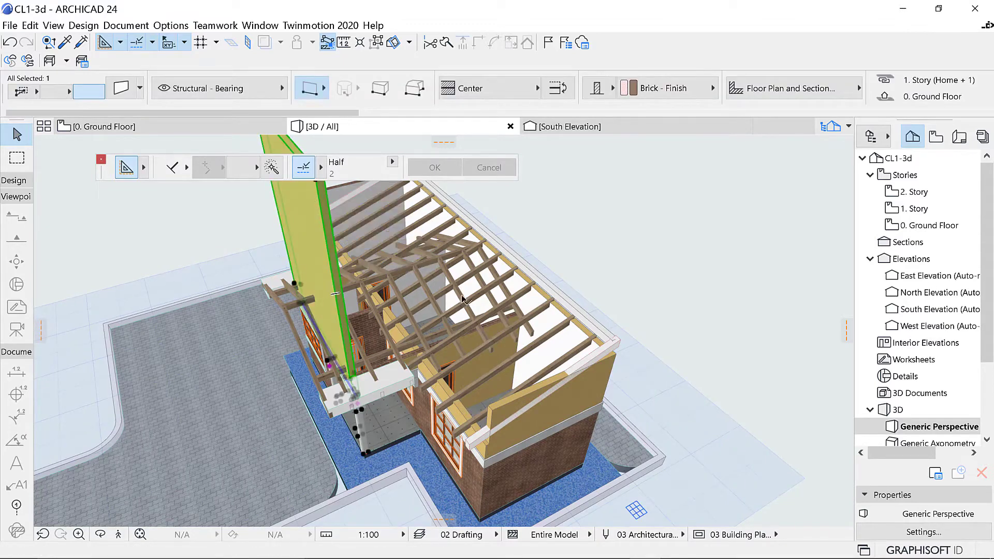
{"action": "key", "text": "Delete"}
{"action": "middle_click_drag", "start_coordinate": [349, 273], "coordinate": [412, 279], "text": "shift"}
{"action": "scroll", "coordinate": [535, 268], "scroll_direction": "down", "scroll_amount": 2}
{"action": "scroll", "coordinate": [412, 278], "scroll_direction": "up", "scroll_amount": 2}
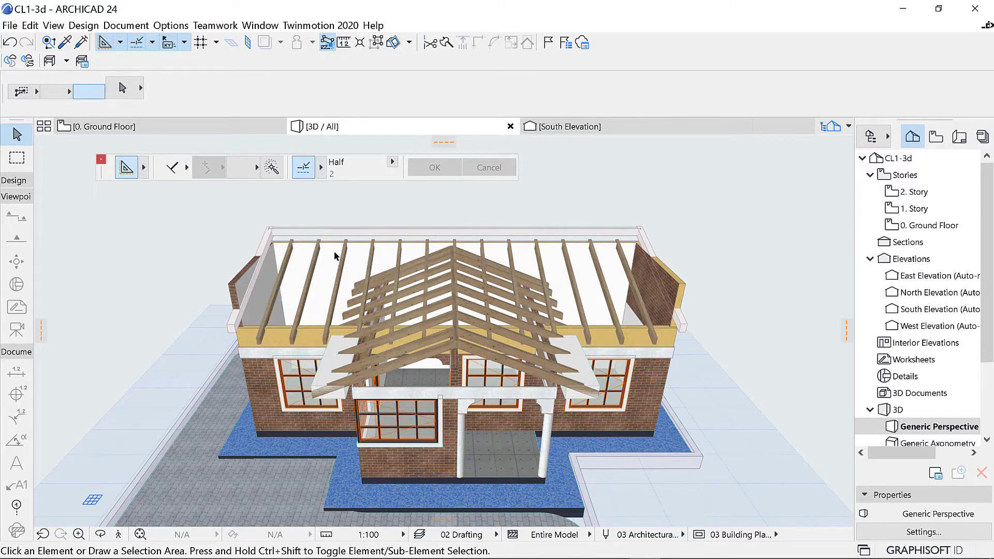
{"action": "left_click", "coordinate": [322, 325]}
Step: Return to the Ground Floor plan and dimension the rear wall's overall length between its outer corners, placing the dimension line above the wall
{"action": "left_click", "coordinate": [201, 131]}
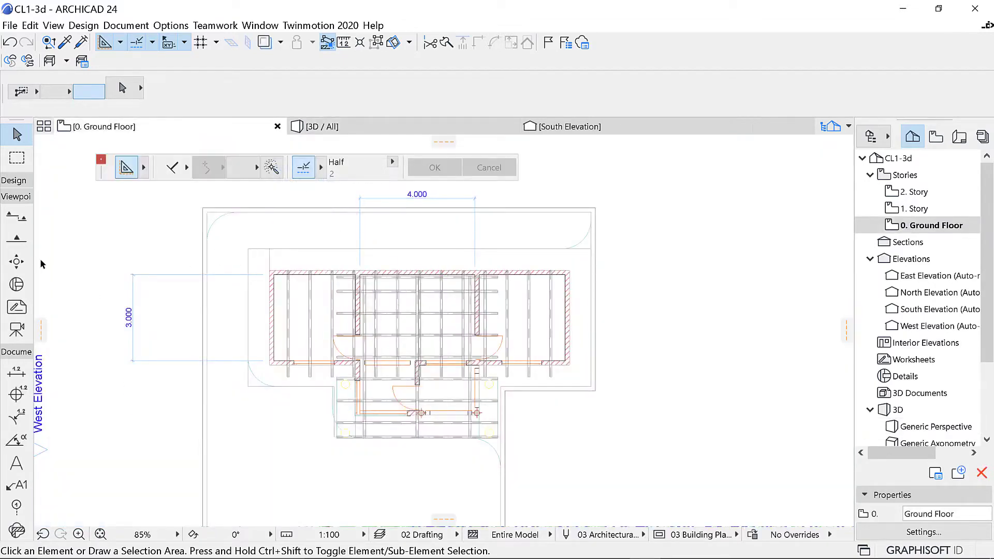
{"action": "left_click", "coordinate": [16, 197]}
{"action": "left_click", "coordinate": [17, 234]}
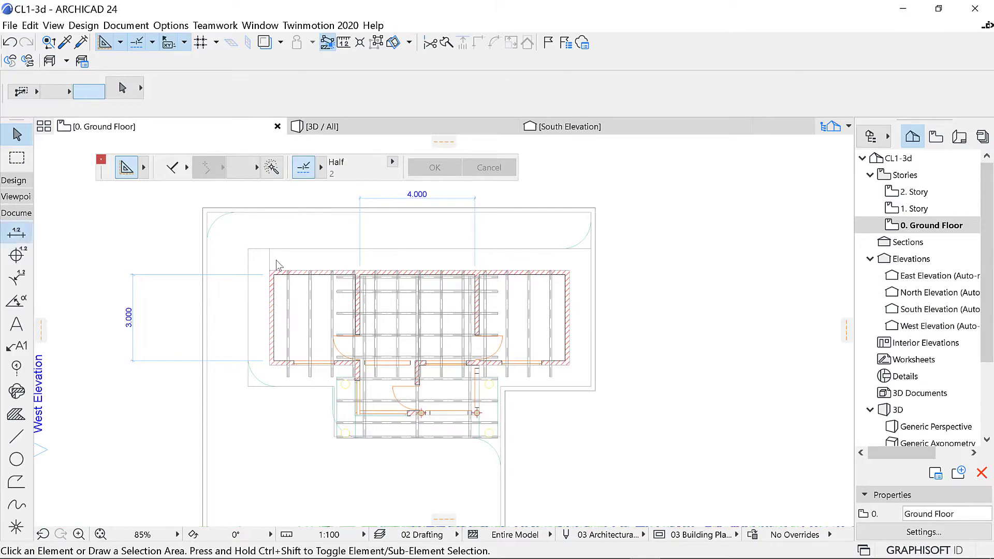
{"action": "scroll", "coordinate": [274, 269], "scroll_direction": "up", "scroll_amount": 8}
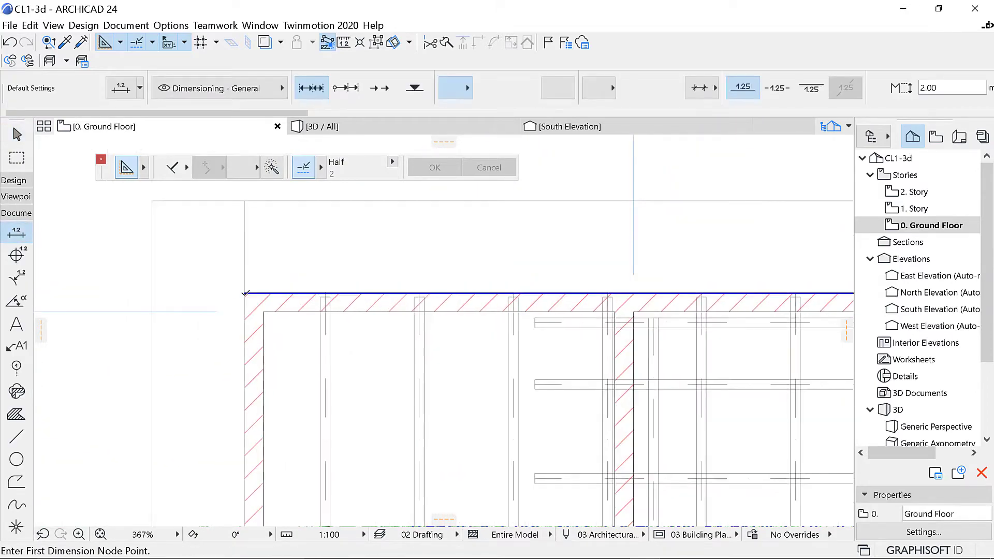
{"action": "left_click", "coordinate": [252, 289]}
{"action": "scroll", "coordinate": [444, 253], "scroll_direction": "down", "scroll_amount": 6}
{"action": "scroll", "coordinate": [541, 269], "scroll_direction": "up", "scroll_amount": 3}
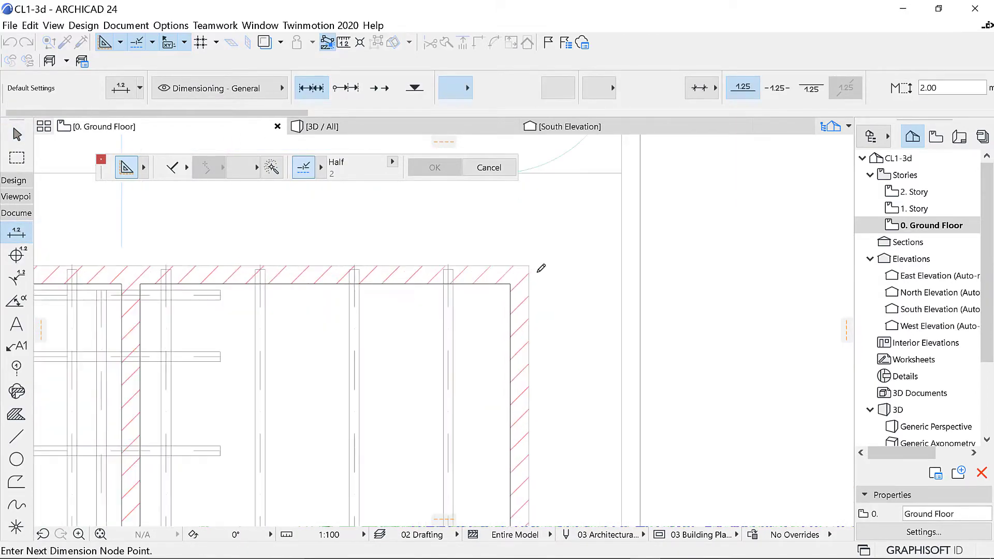
{"action": "left_click", "coordinate": [536, 264]}
{"action": "scroll", "coordinate": [536, 264], "scroll_direction": "down", "scroll_amount": 1}
{"action": "right_click", "coordinate": [470, 252]}
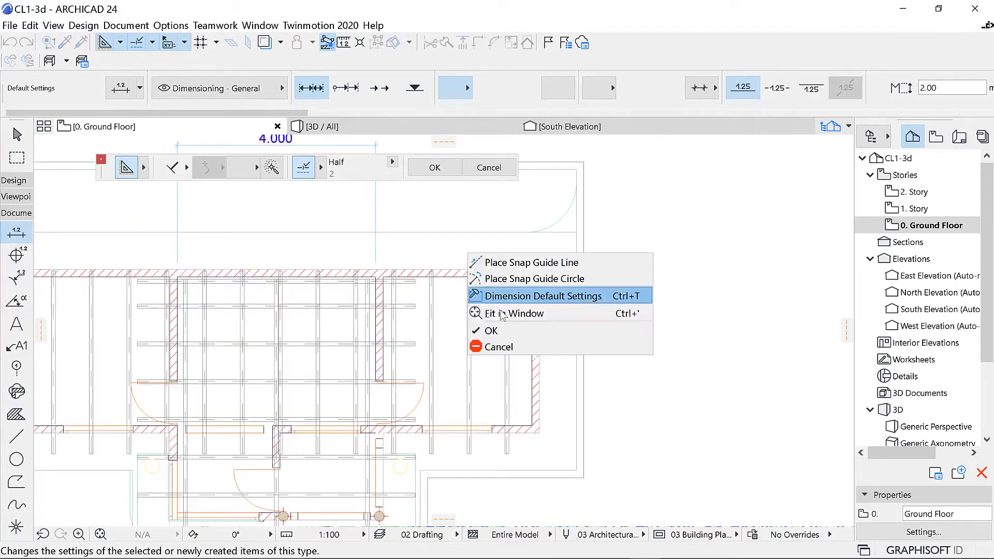
{"action": "left_click", "coordinate": [493, 329]}
{"action": "scroll", "coordinate": [497, 332], "scroll_direction": "down", "scroll_amount": 3}
{"action": "scroll", "coordinate": [422, 295], "scroll_direction": "up", "scroll_amount": 2}
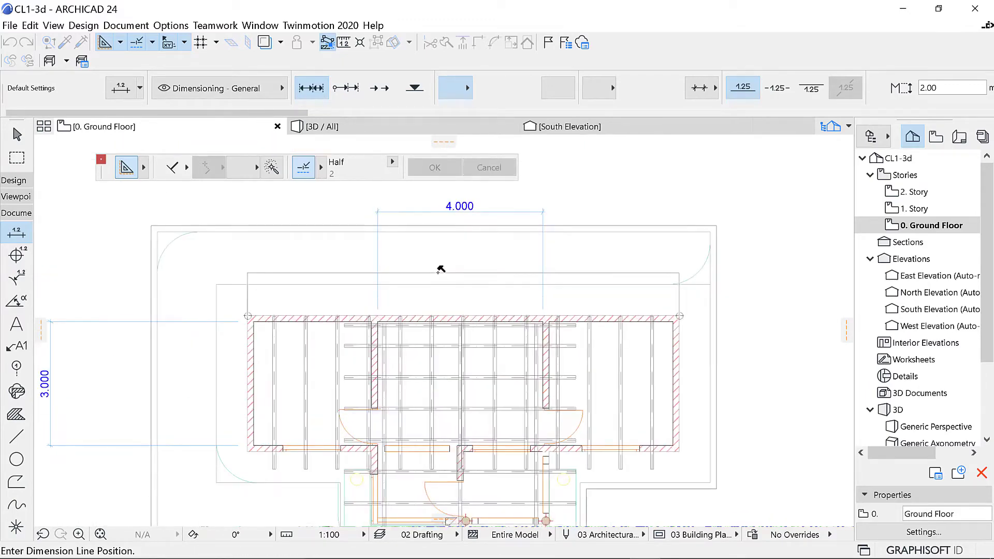
{"action": "left_click", "coordinate": [443, 272]}
{"action": "scroll", "coordinate": [456, 269], "scroll_direction": "up", "scroll_amount": 4}
{"action": "scroll", "coordinate": [456, 269], "scroll_direction": "up", "scroll_amount": 3}
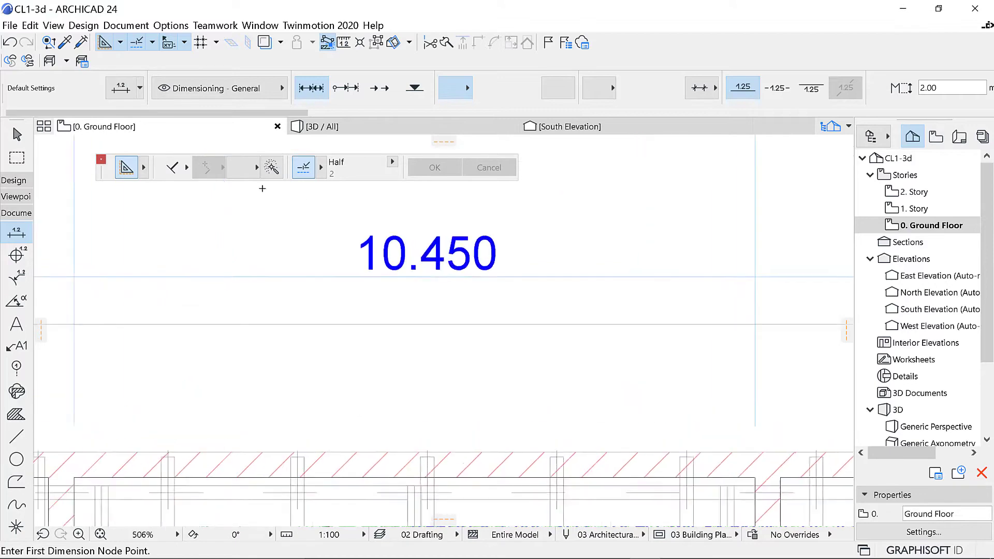
Step: Switch to the Casio calculator, divide the wall length of 10450 by 762, and minimise the calculator
{"action": "mouse_move", "coordinate": [663, 555]}
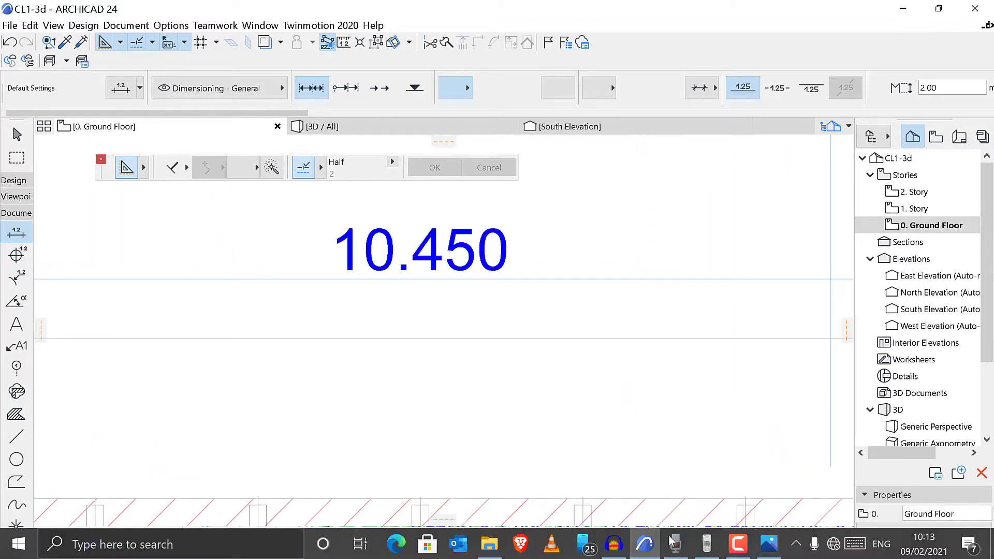
{"action": "left_click", "coordinate": [706, 550]}
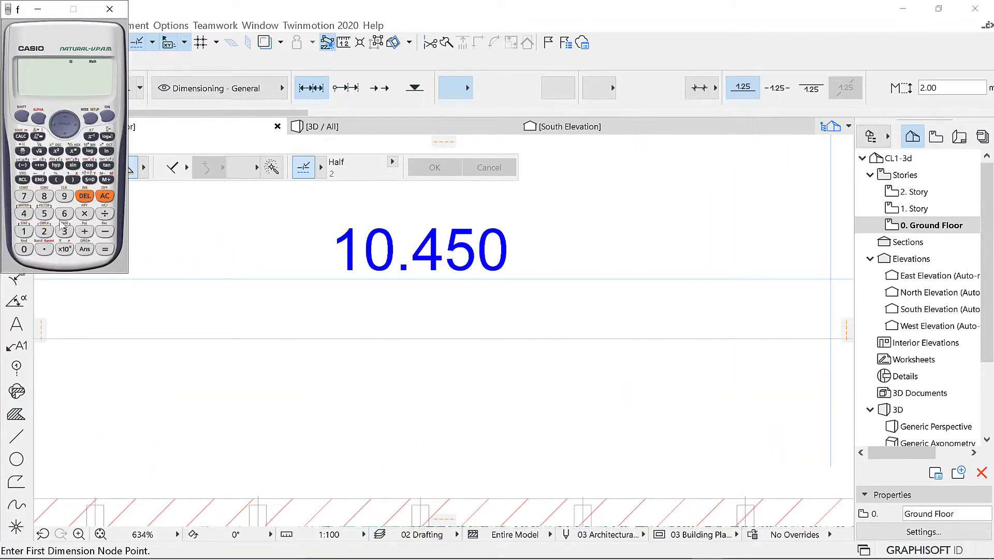
{"action": "left_click", "coordinate": [24, 233]}
{"action": "left_click", "coordinate": [24, 249]}
{"action": "left_click", "coordinate": [24, 214]}
{"action": "left_click", "coordinate": [44, 214]}
{"action": "left_click", "coordinate": [24, 250]}
{"action": "left_click", "coordinate": [104, 214]}
{"action": "left_click", "coordinate": [105, 249]}
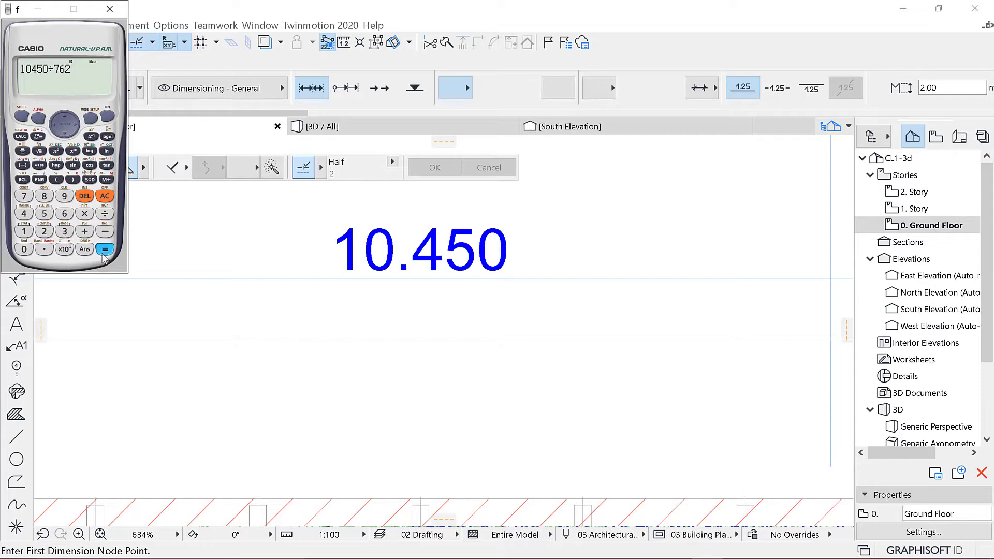
{"action": "left_click", "coordinate": [37, 9]}
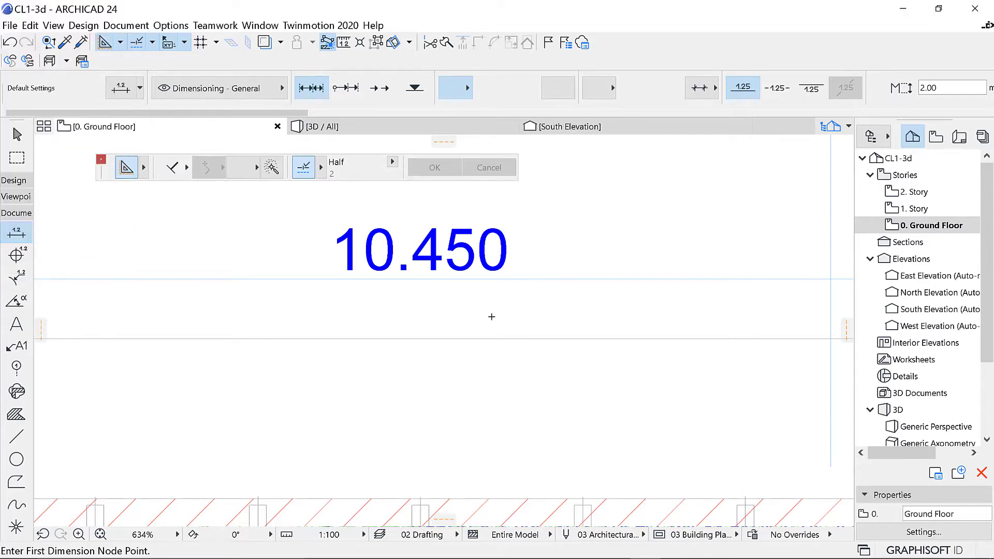
Step: Examine the rafter spacing on the Ground Floor plan against the rear wall's overall length dimension
{"action": "scroll", "coordinate": [487, 321], "scroll_direction": "down", "scroll_amount": 5}
{"action": "middle_click_drag", "start_coordinate": [488, 324], "coordinate": [484, 271]}
{"action": "scroll", "coordinate": [452, 375], "scroll_direction": "up", "scroll_amount": 2}
{"action": "scroll", "coordinate": [450, 380], "scroll_direction": "down", "scroll_amount": 2}
{"action": "middle_click_drag", "start_coordinate": [449, 394], "coordinate": [435, 347]}
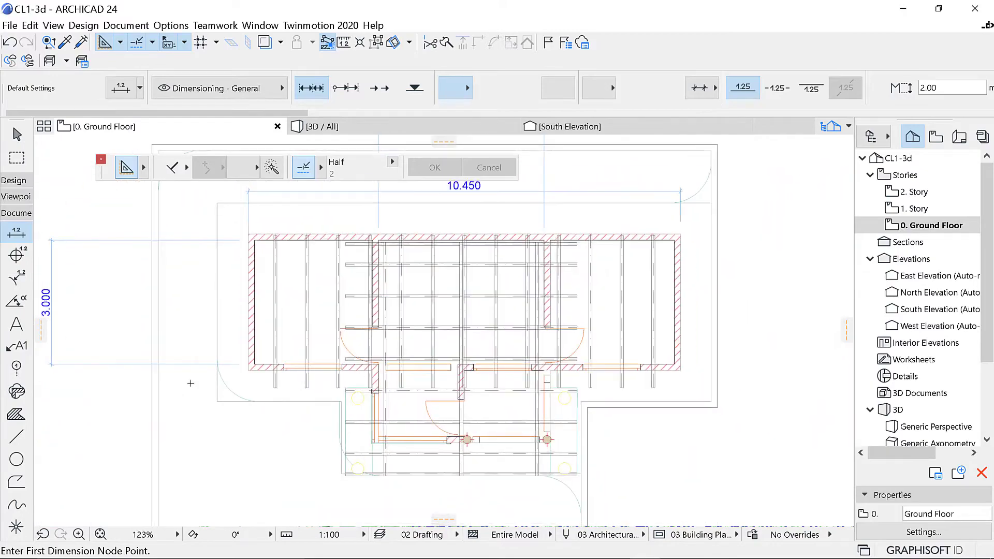
{"action": "scroll", "coordinate": [190, 383], "scroll_direction": "up", "scroll_amount": 2}
{"action": "scroll", "coordinate": [258, 361], "scroll_direction": "up", "scroll_amount": 2}
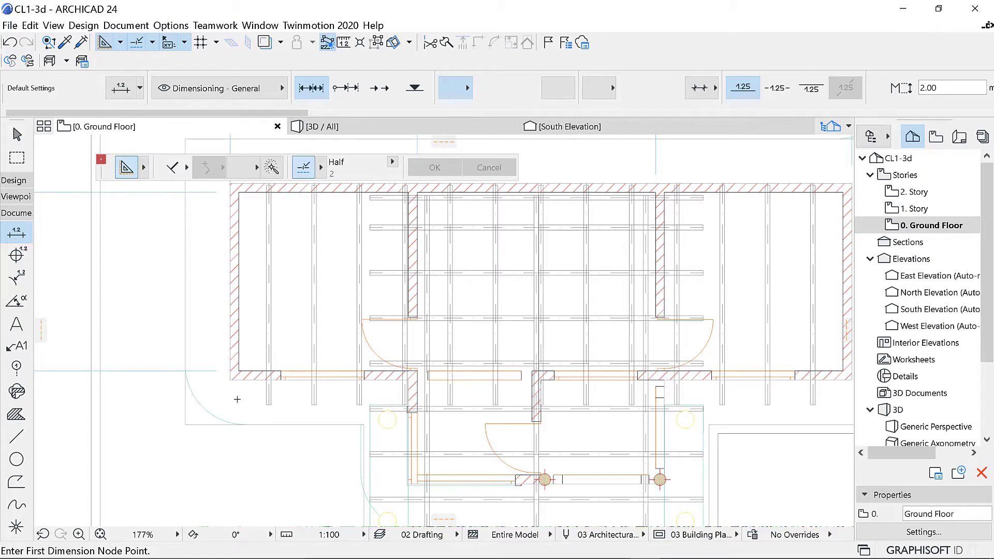
{"action": "scroll", "coordinate": [254, 400], "scroll_direction": "down", "scroll_amount": 4}
{"action": "scroll", "coordinate": [329, 387], "scroll_direction": "up", "scroll_amount": 2}
{"action": "scroll", "coordinate": [280, 357], "scroll_direction": "down", "scroll_amount": 2}
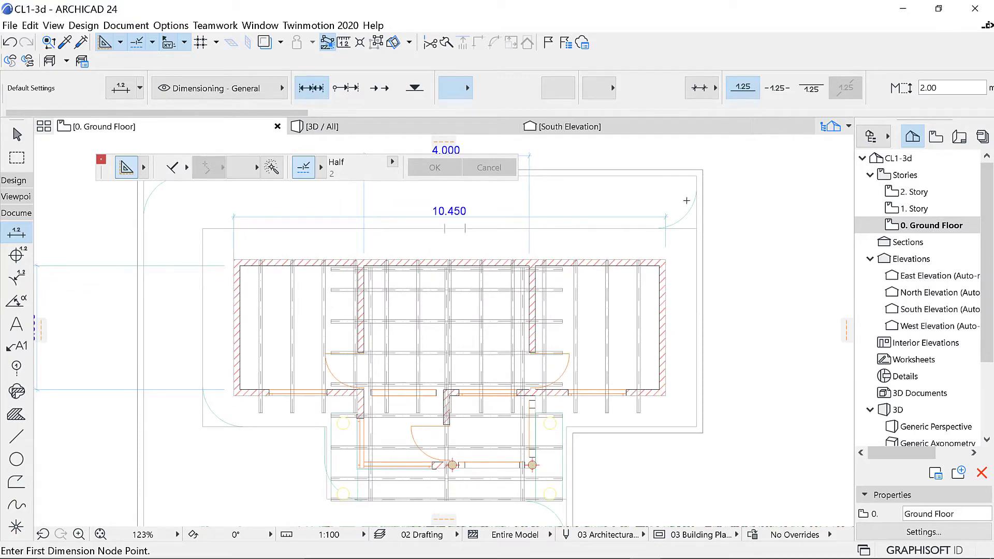
{"action": "scroll", "coordinate": [440, 220], "scroll_direction": "up", "scroll_amount": 6}
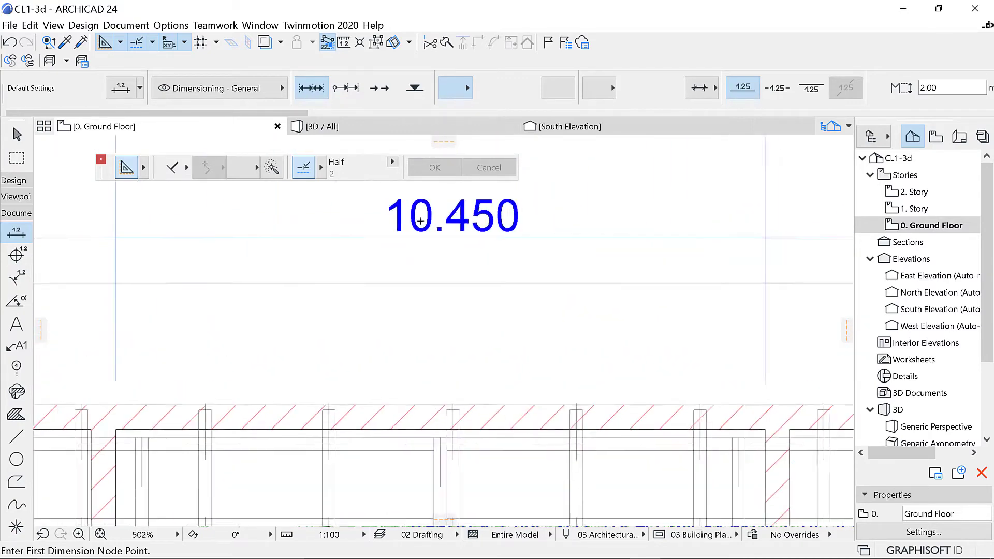
{"action": "scroll", "coordinate": [420, 221], "scroll_direction": "down", "scroll_amount": 6}
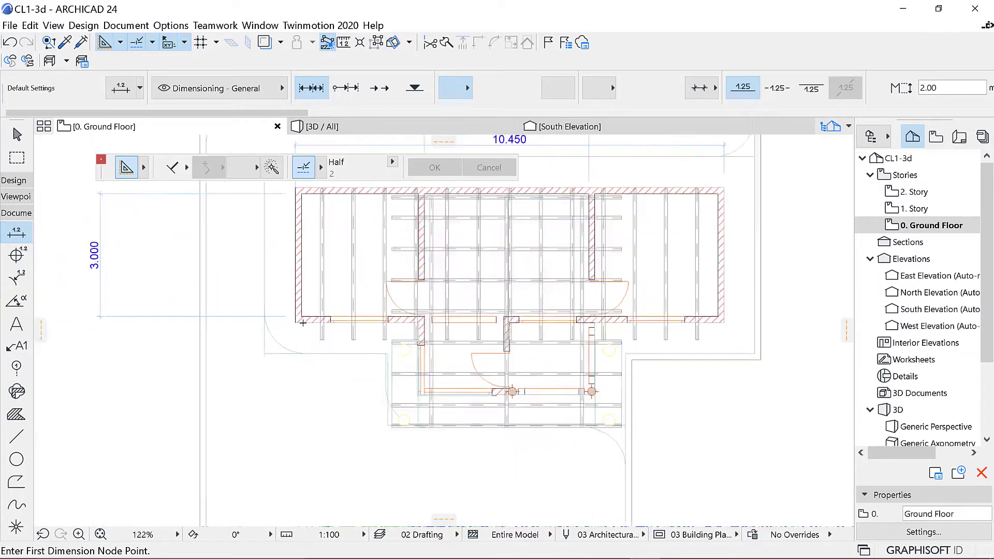
{"action": "scroll", "coordinate": [303, 323], "scroll_direction": "up", "scroll_amount": 1}
{"action": "scroll", "coordinate": [330, 345], "scroll_direction": "down", "scroll_amount": 2}
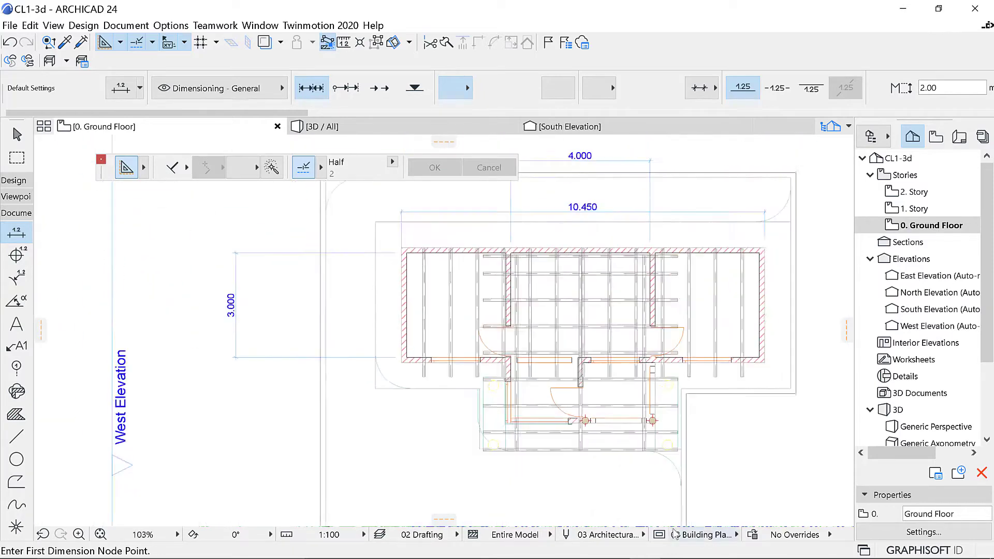
Step: Bring back the calculator, convert the quotient of 10450 ÷ 762 to a decimal, and return to the floor plan
{"action": "left_click", "coordinate": [706, 544]}
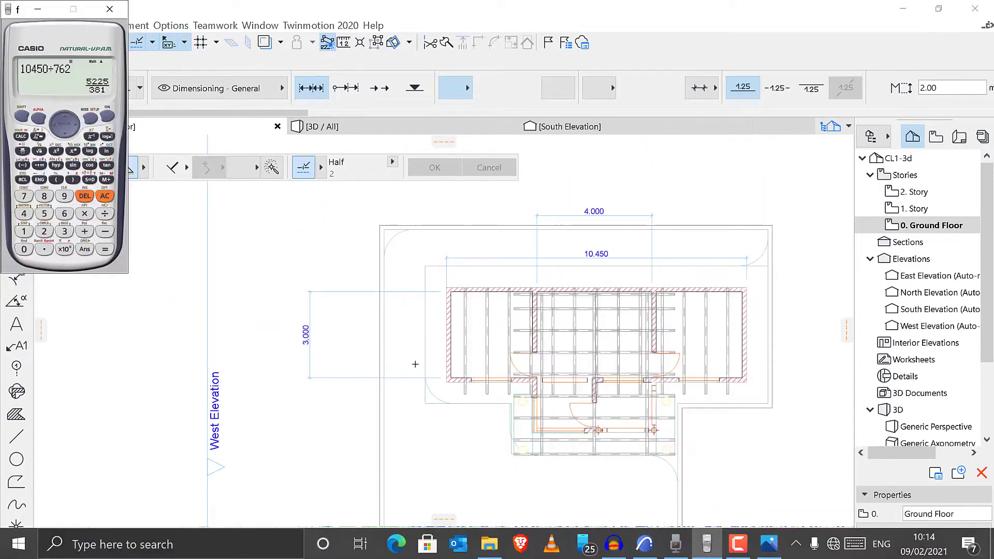
{"action": "left_click", "coordinate": [41, 181]}
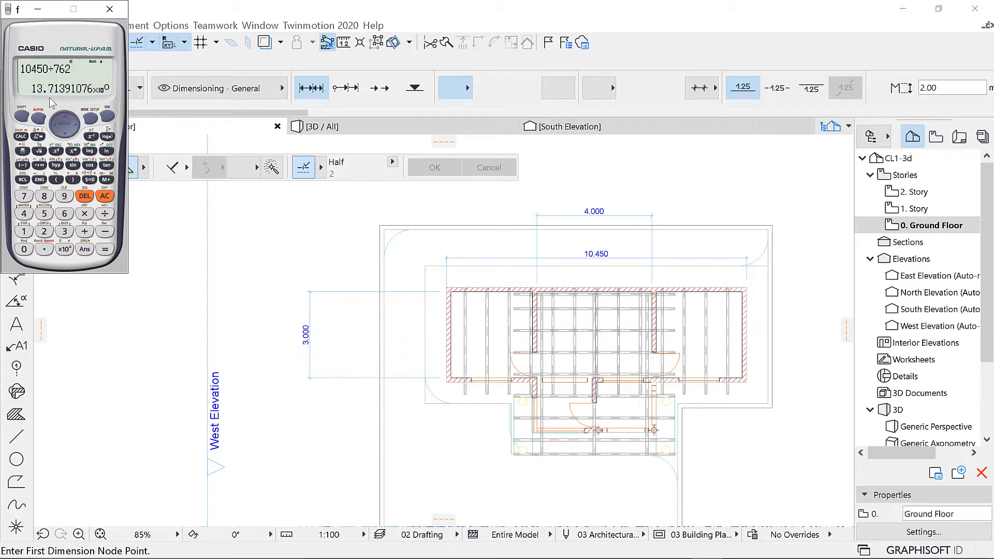
{"action": "left_click", "coordinate": [37, 9]}
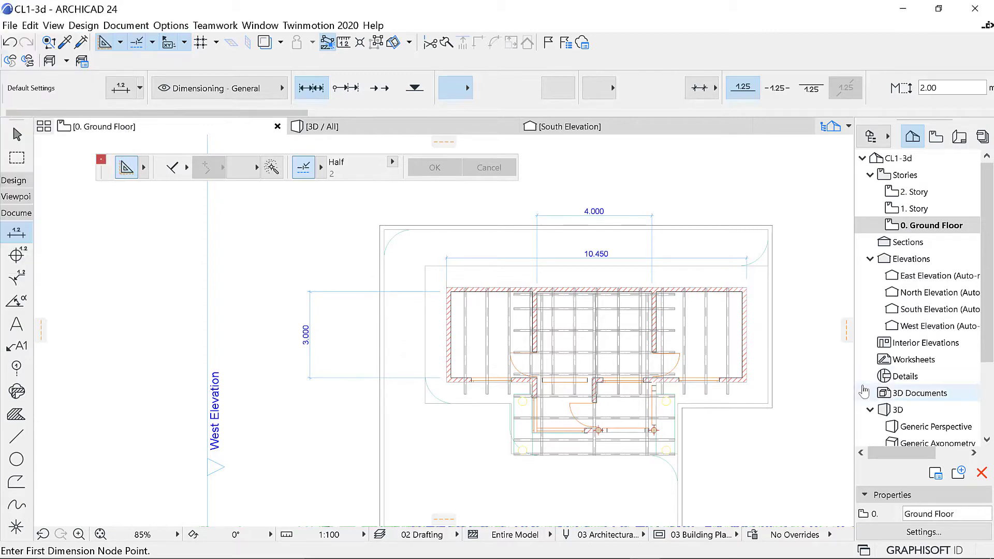
Step: Examine how the rafters are distributed between the two end walls and along the front wall on the floor plan
{"action": "scroll", "coordinate": [647, 362], "scroll_direction": "up", "scroll_amount": 1}
{"action": "scroll", "coordinate": [538, 314], "scroll_direction": "down", "scroll_amount": 3}
{"action": "scroll", "coordinate": [517, 298], "scroll_direction": "up", "scroll_amount": 5}
{"action": "scroll", "coordinate": [304, 300], "scroll_direction": "down", "scroll_amount": 2}
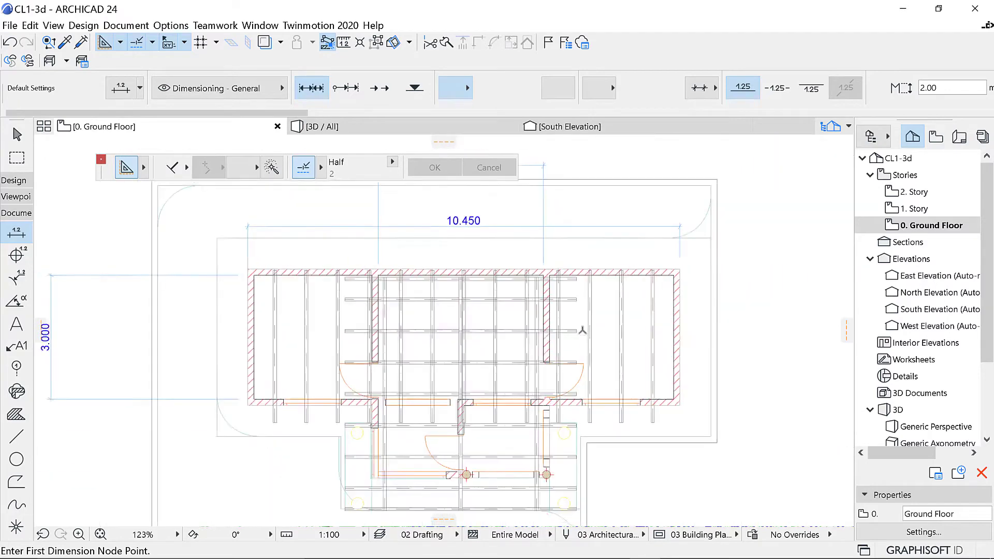
{"action": "scroll", "coordinate": [211, 346], "scroll_direction": "up", "scroll_amount": 2}
{"action": "scroll", "coordinate": [211, 346], "scroll_direction": "down", "scroll_amount": 2}
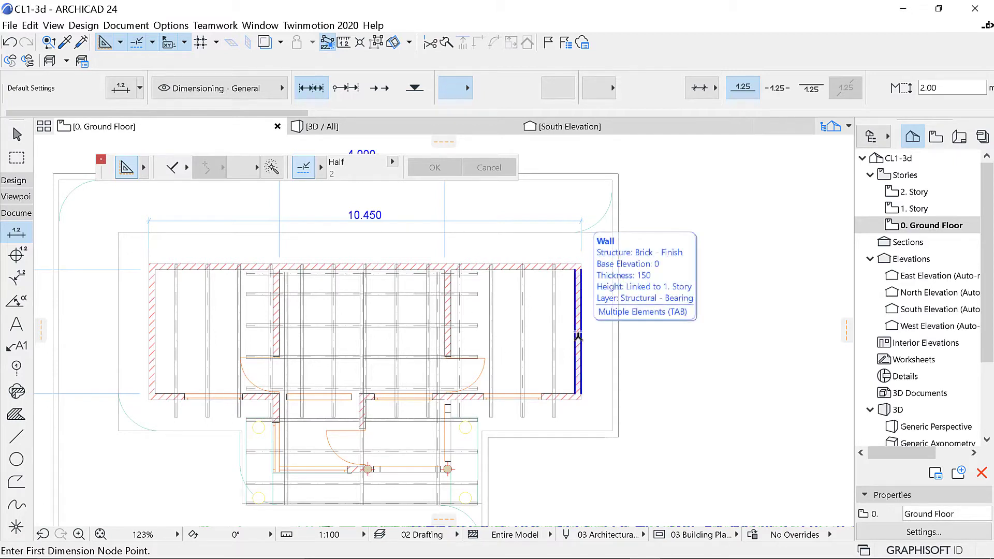
{"action": "scroll", "coordinate": [579, 336], "scroll_direction": "down", "scroll_amount": 1}
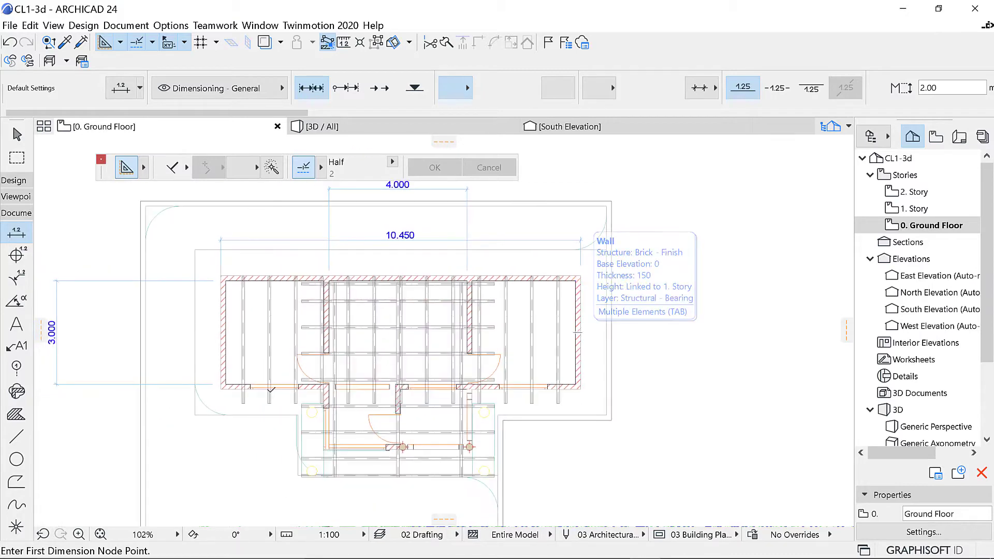
{"action": "scroll", "coordinate": [238, 384], "scroll_direction": "up", "scroll_amount": 4}
{"action": "scroll", "coordinate": [239, 385], "scroll_direction": "down", "scroll_amount": 3}
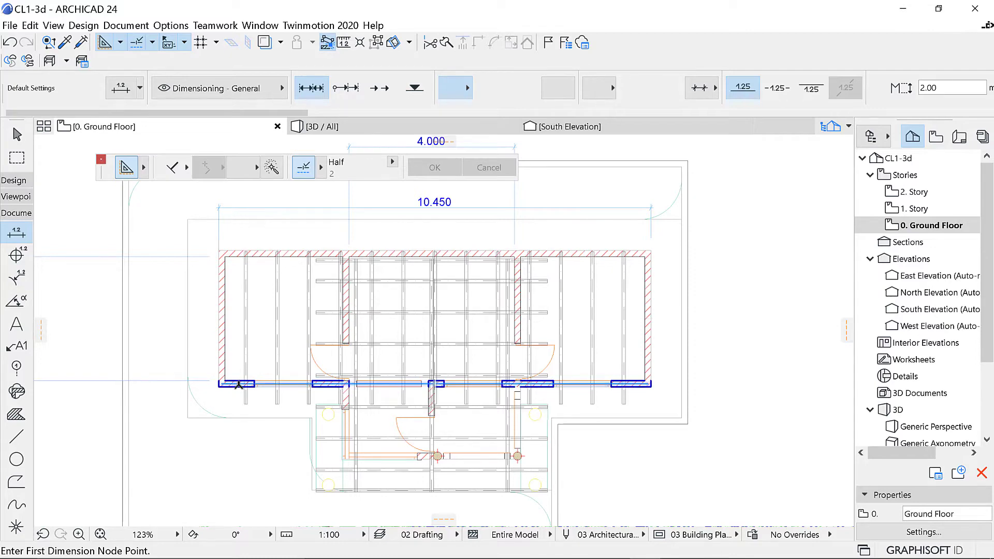
{"action": "scroll", "coordinate": [222, 385], "scroll_direction": "up", "scroll_amount": 2}
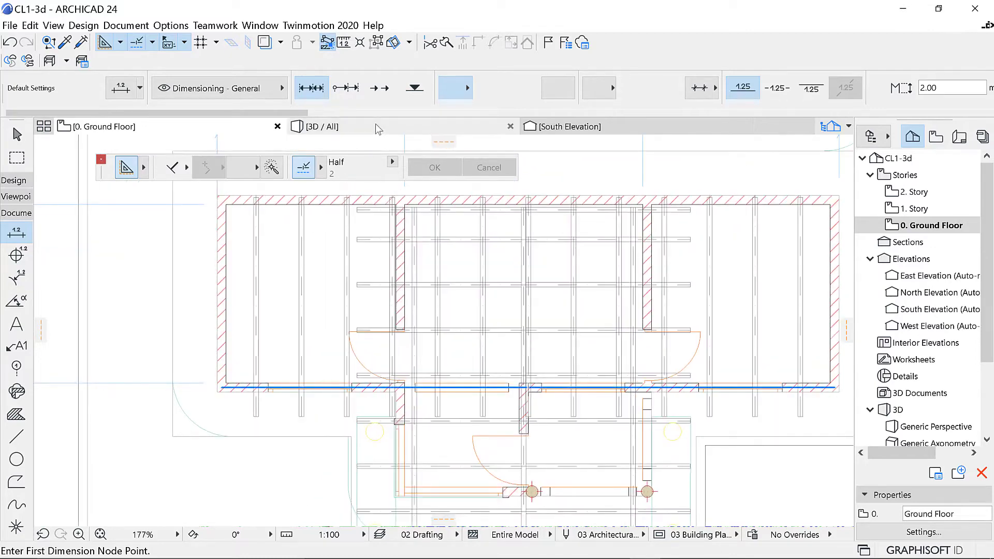
Step: Show the model in 3D and inspect the roof rafters around the end wall and the porch from several angles
{"action": "left_click", "coordinate": [378, 128]}
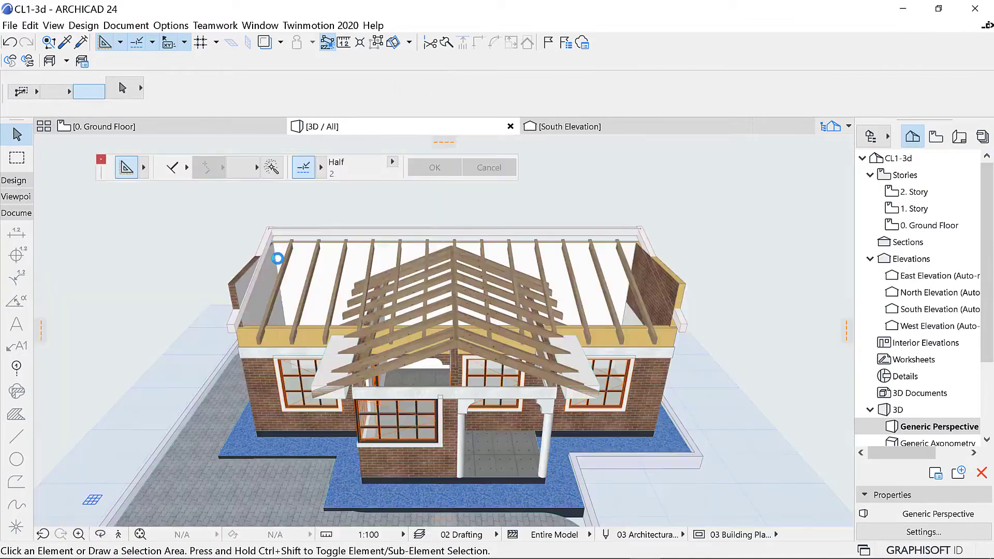
{"action": "scroll", "coordinate": [272, 300], "scroll_direction": "up", "scroll_amount": 3}
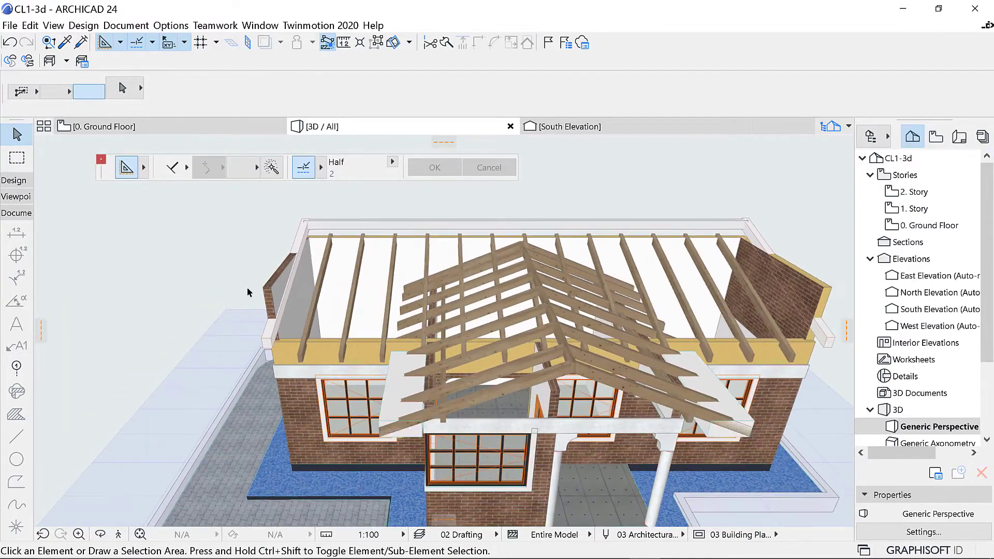
{"action": "middle_click_drag", "start_coordinate": [244, 299], "coordinate": [614, 330], "text": "shift"}
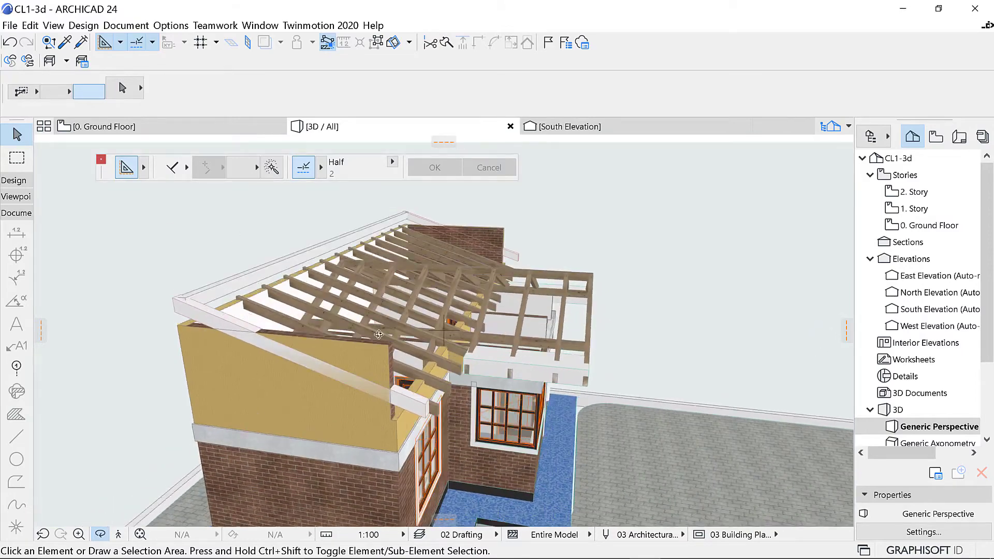
{"action": "middle_click_drag", "start_coordinate": [395, 371], "coordinate": [341, 330], "text": "shift"}
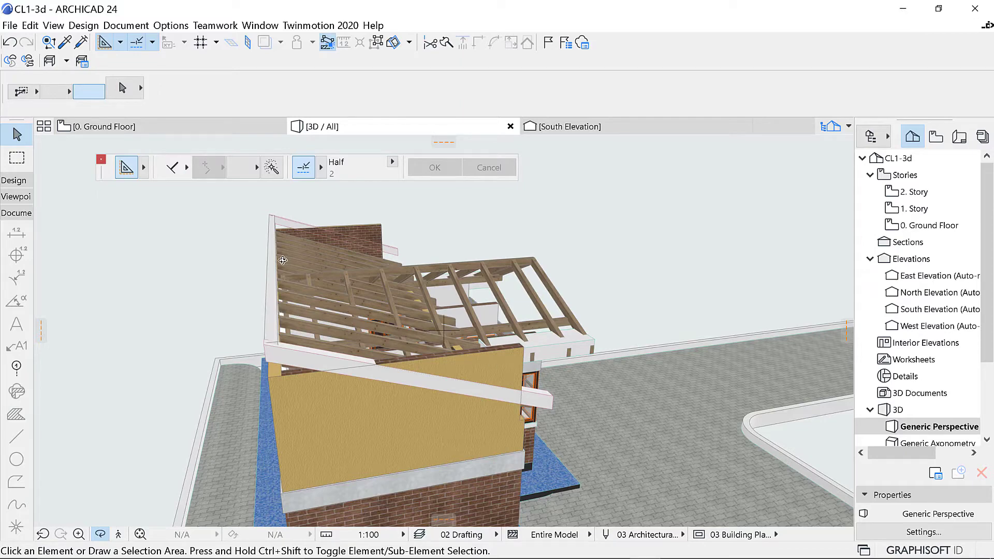
{"action": "middle_click_drag", "start_coordinate": [402, 341], "coordinate": [569, 309], "text": "shift"}
{"action": "middle_click_drag", "start_coordinate": [338, 326], "coordinate": [298, 311], "text": "shift"}
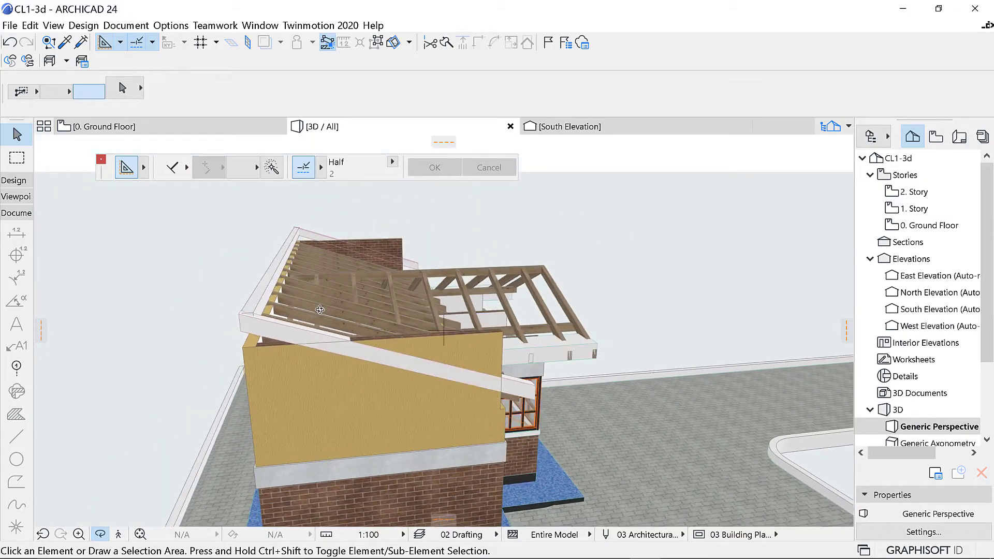
{"action": "middle_click_drag", "start_coordinate": [421, 339], "coordinate": [395, 371], "text": "shift"}
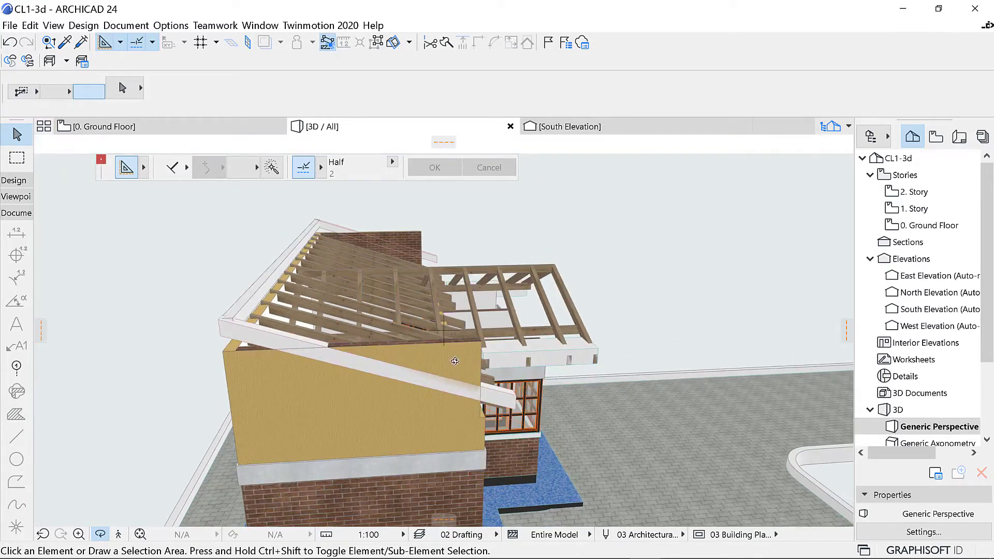
{"action": "middle_click_drag", "start_coordinate": [469, 363], "coordinate": [231, 336], "text": "shift"}
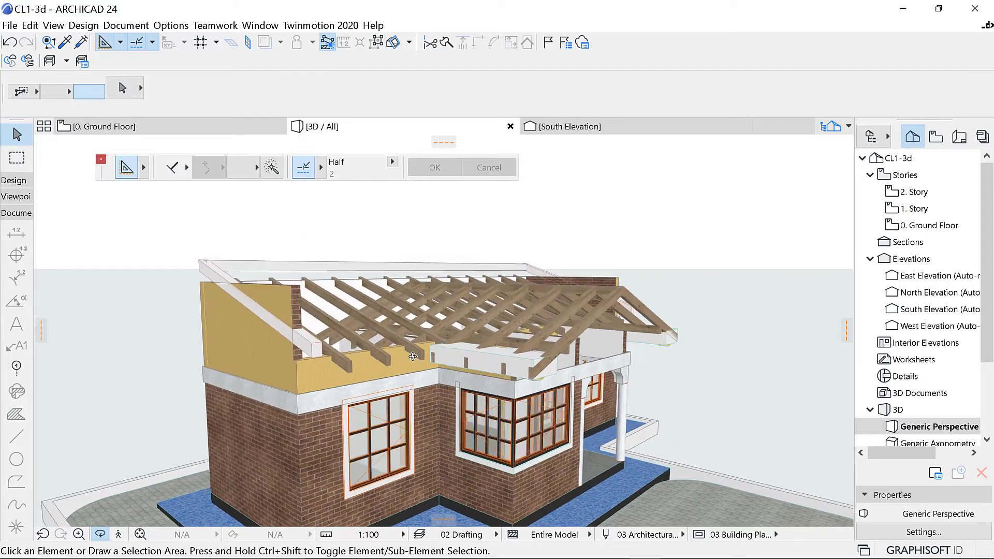
{"action": "scroll", "coordinate": [378, 354], "scroll_direction": "up", "scroll_amount": 3}
{"action": "middle_click_drag", "start_coordinate": [319, 320], "coordinate": [337, 347], "text": "shift"}
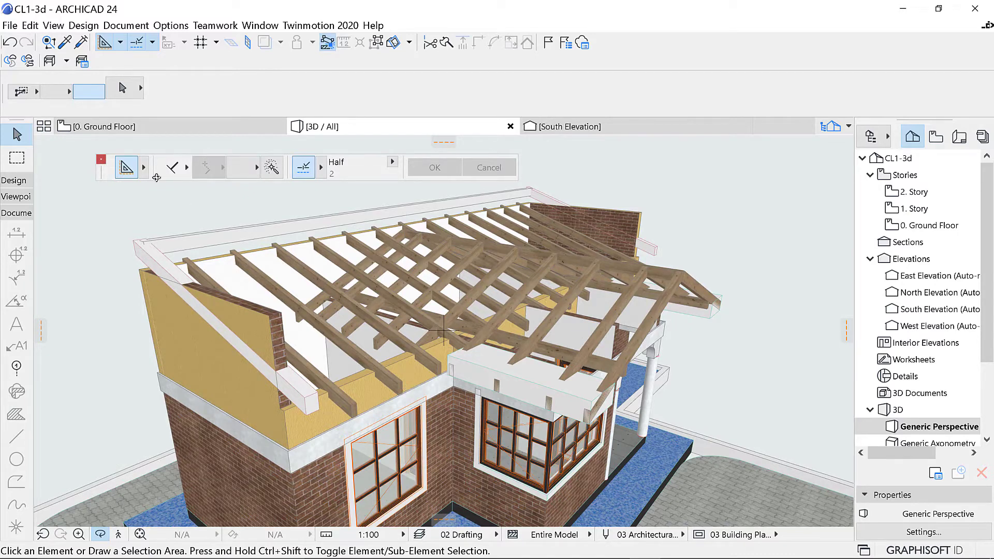
{"action": "left_click_drag", "start_coordinate": [420, 350], "coordinate": [256, 291]}
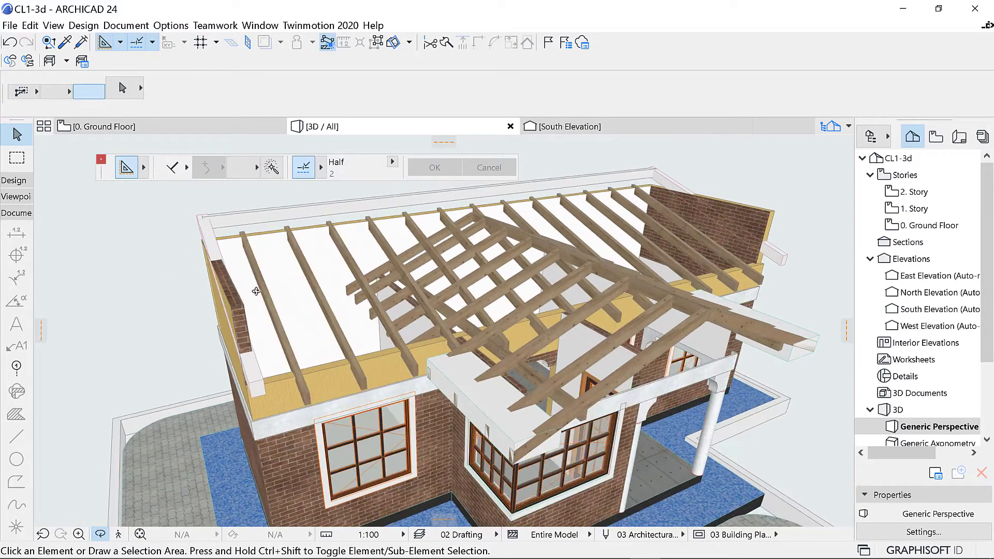
Step: Return to the Ground Floor plan, select the grouped roof framing, and ungroup it
{"action": "left_click", "coordinate": [139, 126]}
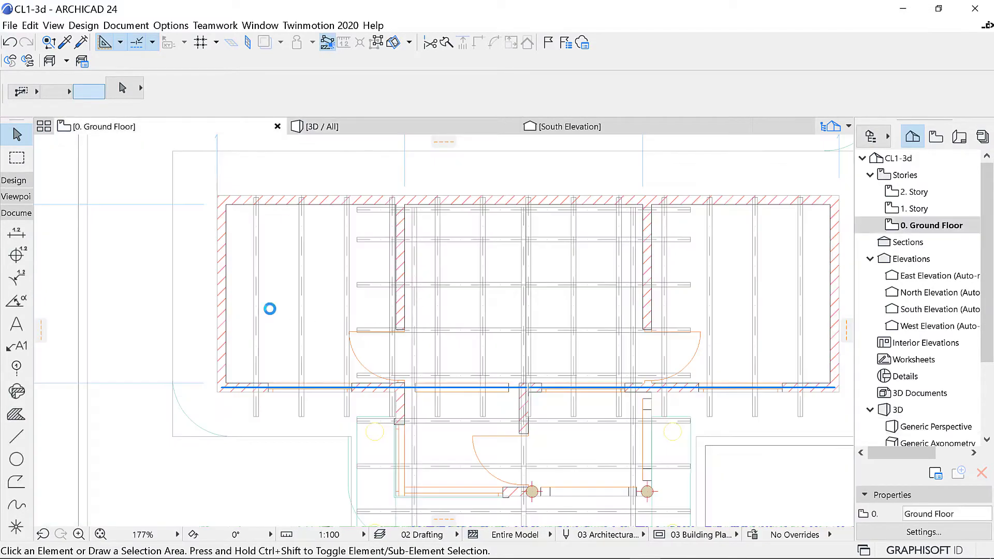
{"action": "left_click", "coordinate": [257, 278]}
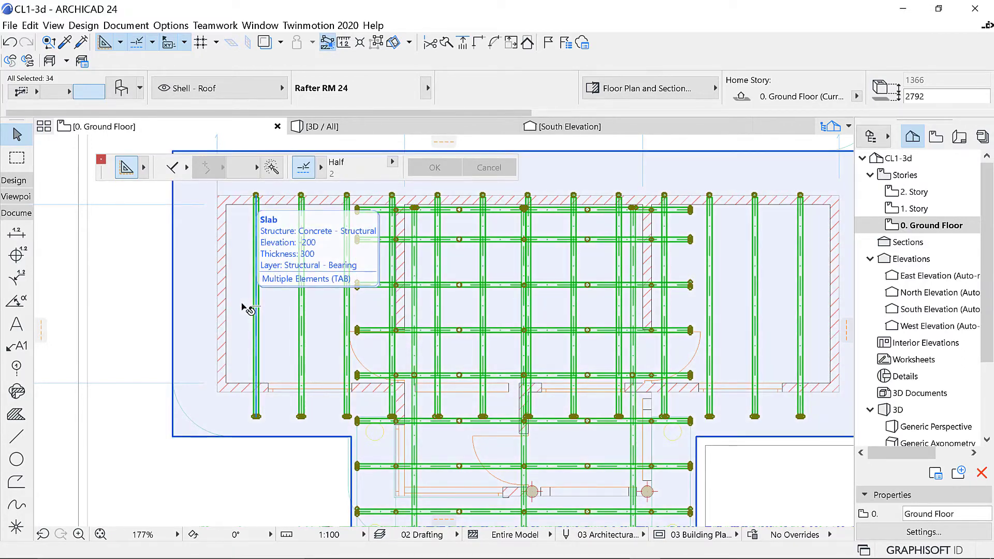
{"action": "left_click", "coordinate": [30, 25]}
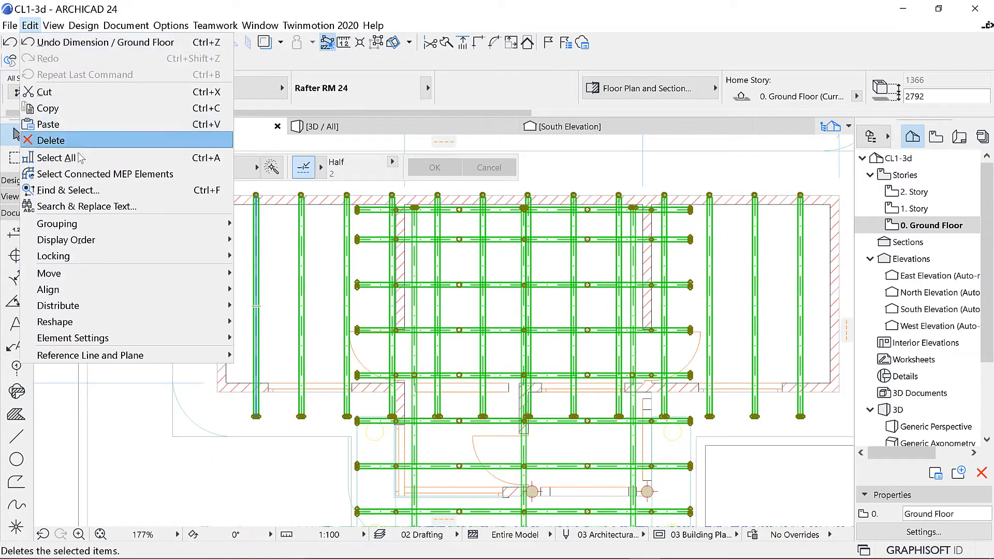
{"action": "mouse_move", "coordinate": [200, 223]}
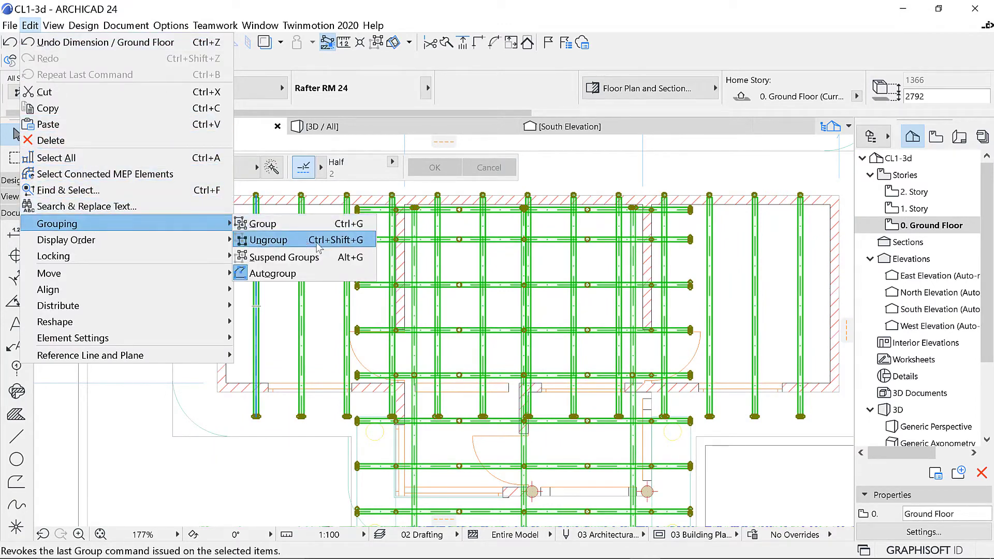
{"action": "left_click", "coordinate": [362, 241]}
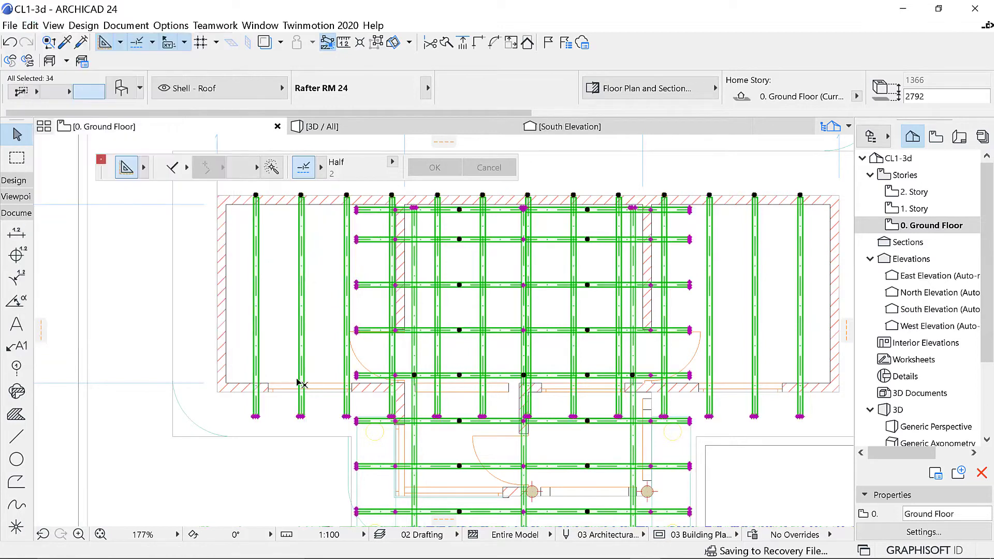
Step: Select the first rafter beside the west end wall and examine its RoofMaker geometry settings
{"action": "left_click", "coordinate": [259, 262]}
{"action": "left_click", "coordinate": [259, 263]}
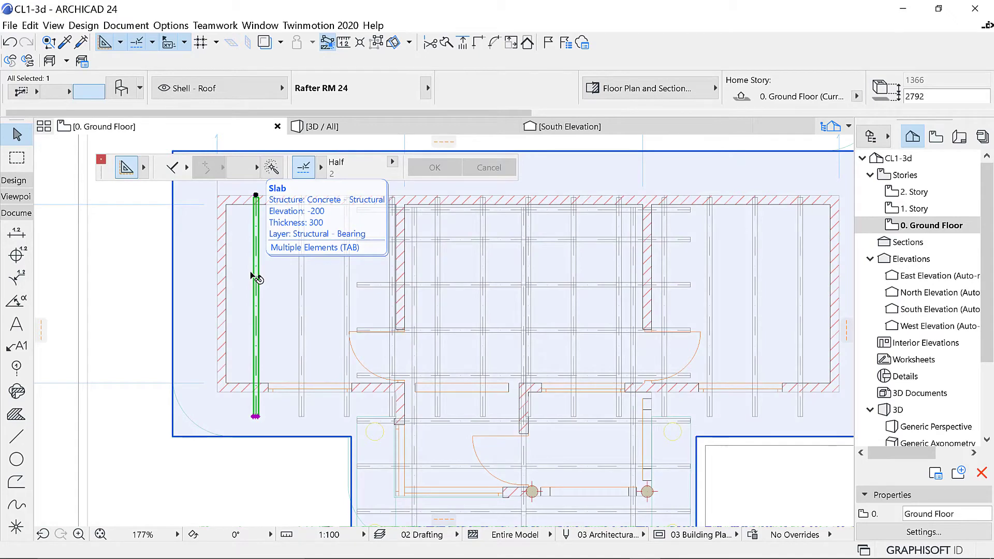
{"action": "key", "text": "ctrl+t"}
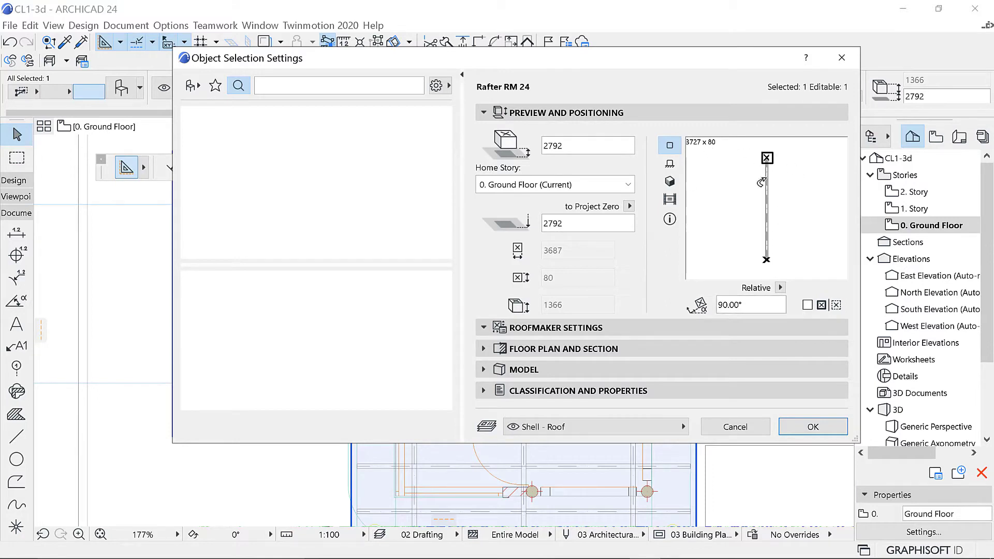
{"action": "left_click", "coordinate": [552, 333]}
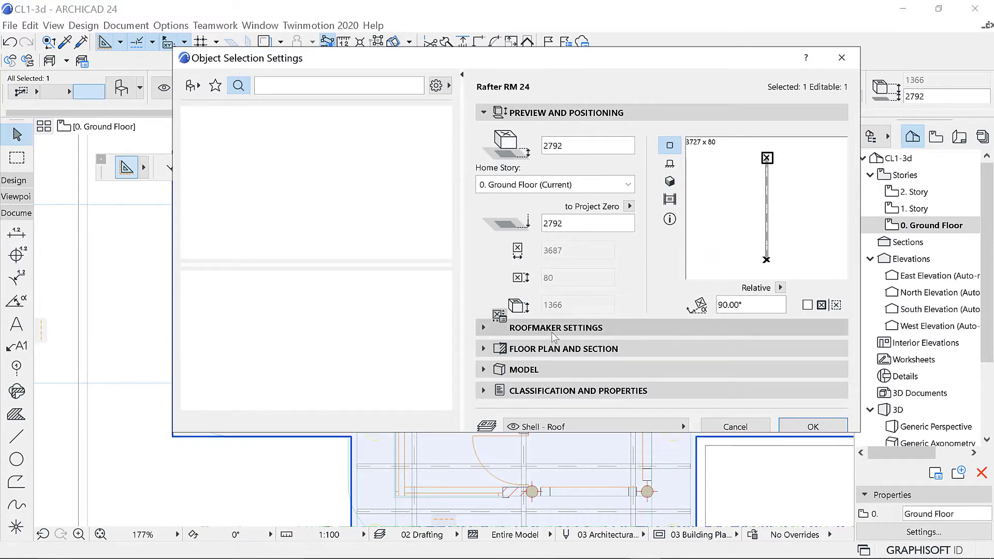
{"action": "left_click", "coordinate": [552, 331]}
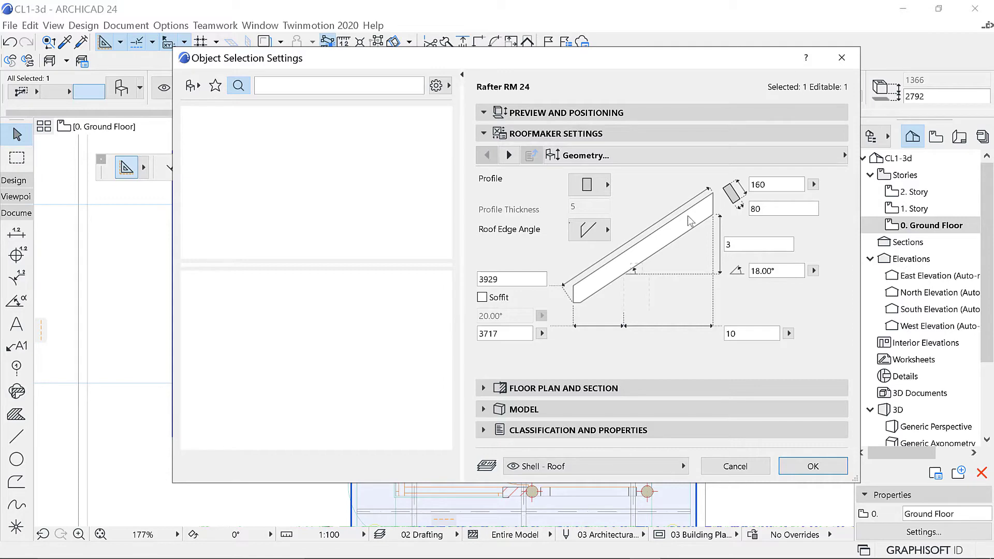
{"action": "left_click", "coordinate": [813, 466]}
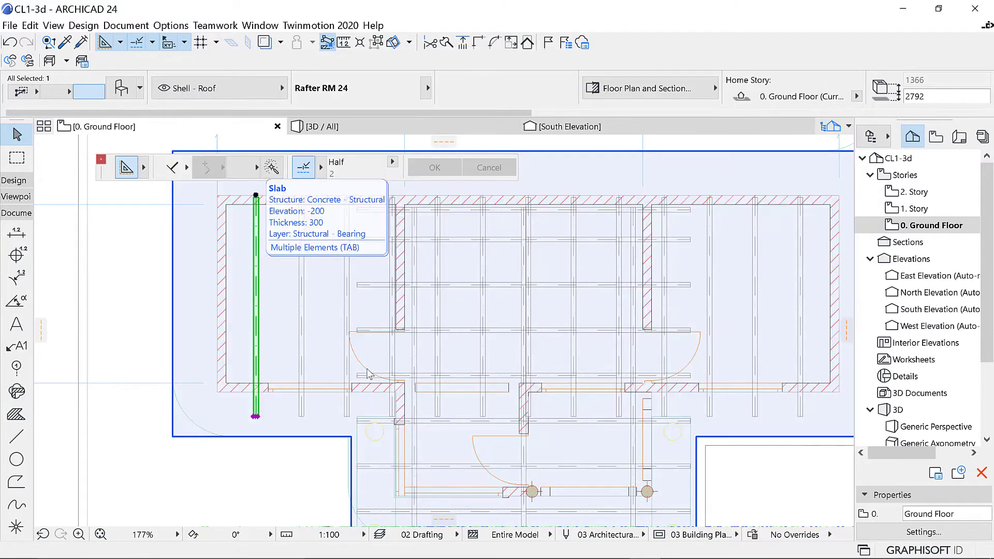
Step: Draw a solid pen 1 line along the front rafter ends, from the west end wall's outer face to just past the east end wall
{"action": "scroll", "coordinate": [300, 310], "scroll_direction": "down", "scroll_amount": 4}
{"action": "scroll", "coordinate": [251, 373], "scroll_direction": "up", "scroll_amount": 4}
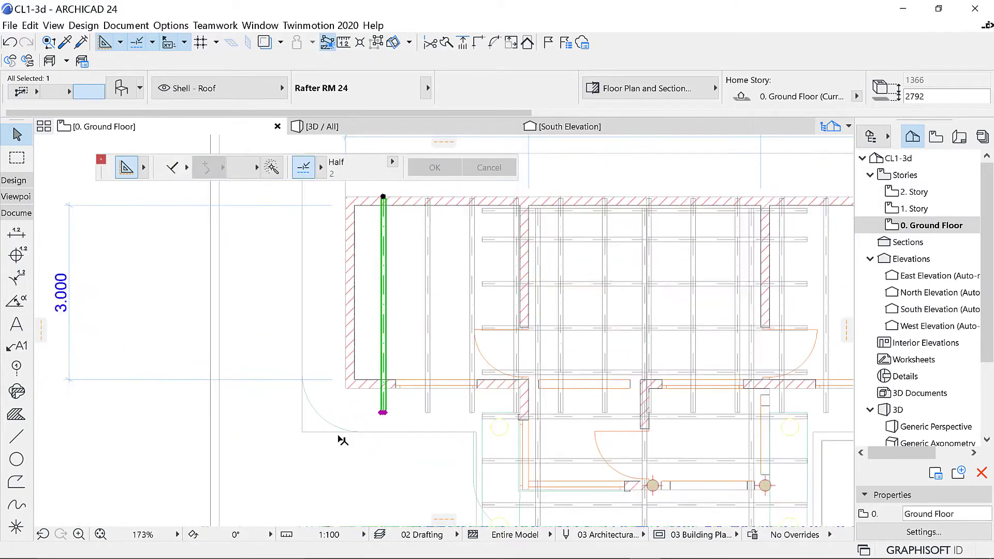
{"action": "left_click", "coordinate": [392, 428]}
{"action": "scroll", "coordinate": [388, 426], "scroll_direction": "up", "scroll_amount": 2}
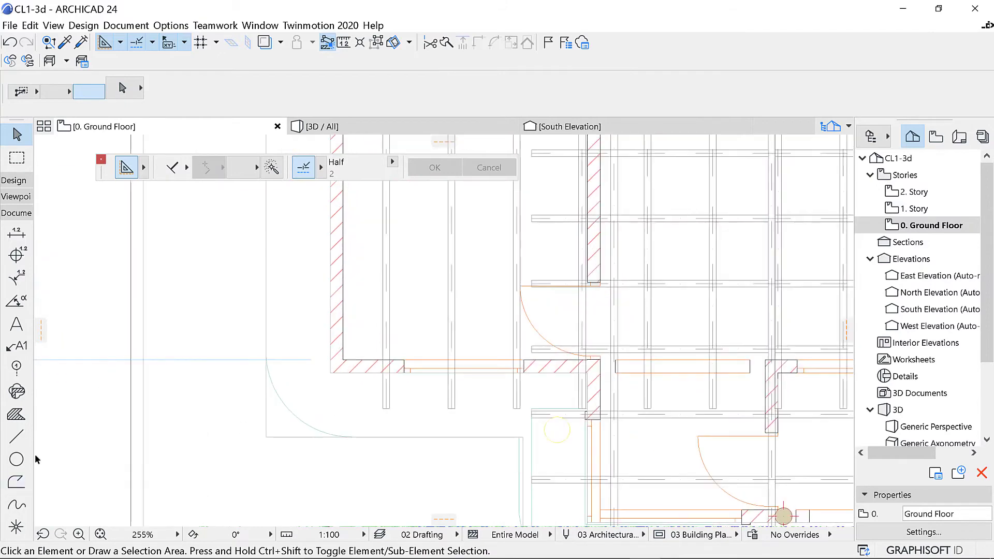
{"action": "left_click", "coordinate": [16, 436]}
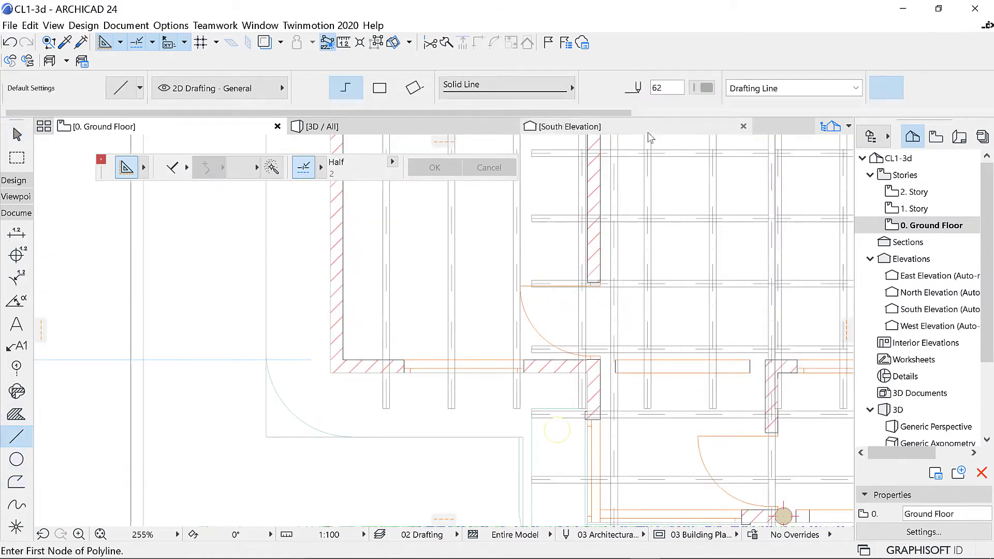
{"action": "left_click", "coordinate": [704, 88]}
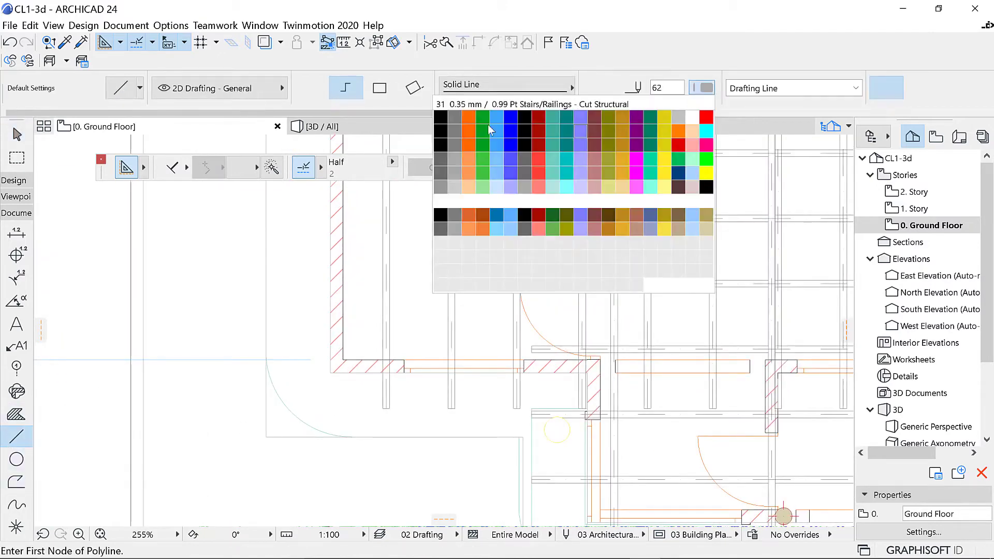
{"action": "left_click", "coordinate": [443, 120]}
{"action": "scroll", "coordinate": [383, 409], "scroll_direction": "up", "scroll_amount": 4}
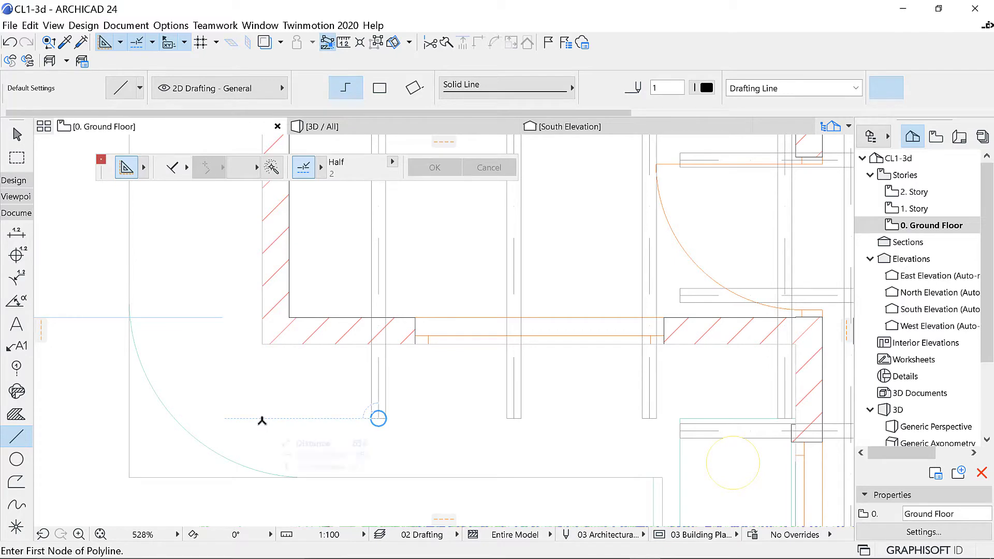
{"action": "left_click", "coordinate": [262, 421]}
{"action": "scroll", "coordinate": [326, 282], "scroll_direction": "down", "scroll_amount": 5}
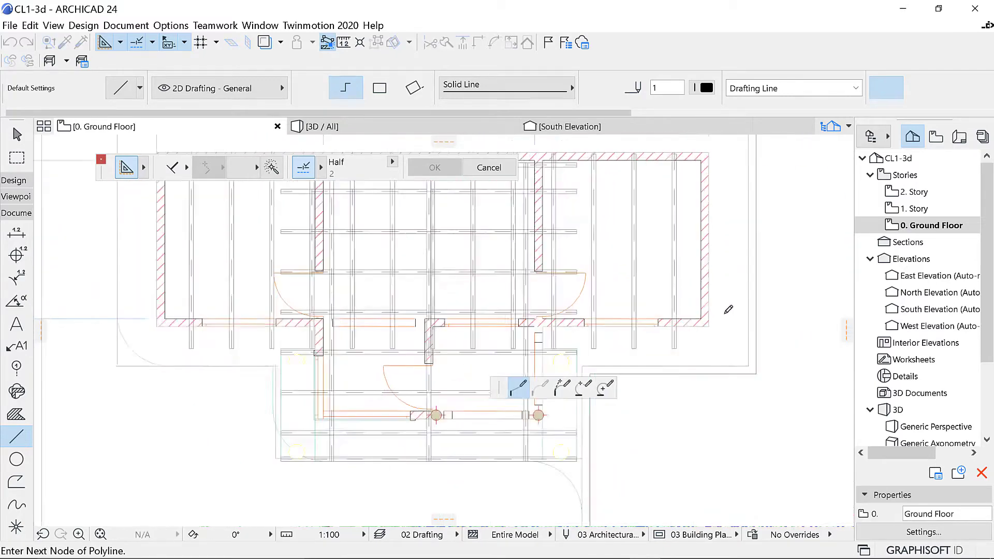
{"action": "scroll", "coordinate": [729, 309], "scroll_direction": "up", "scroll_amount": 1}
{"action": "left_click", "coordinate": [737, 362]}
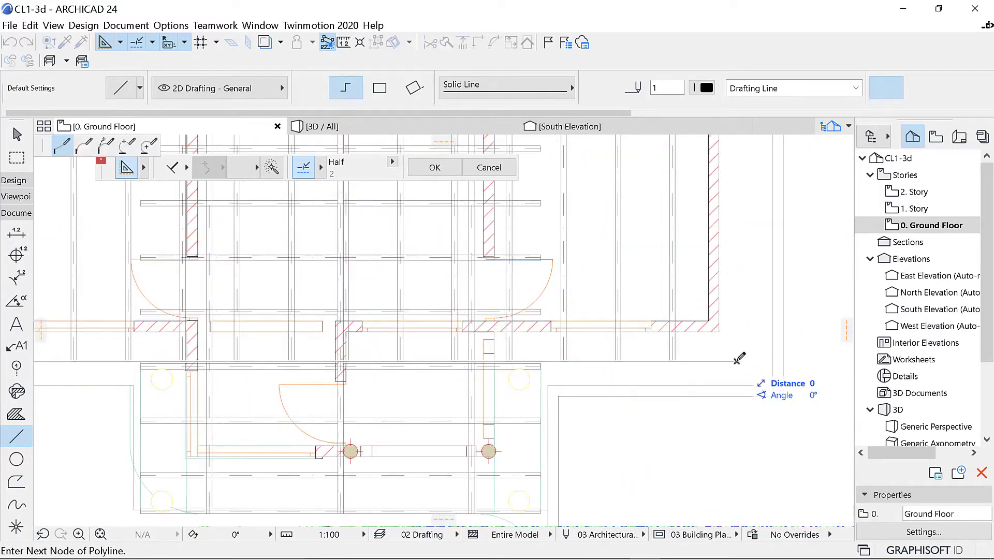
{"action": "left_click", "coordinate": [737, 361]}
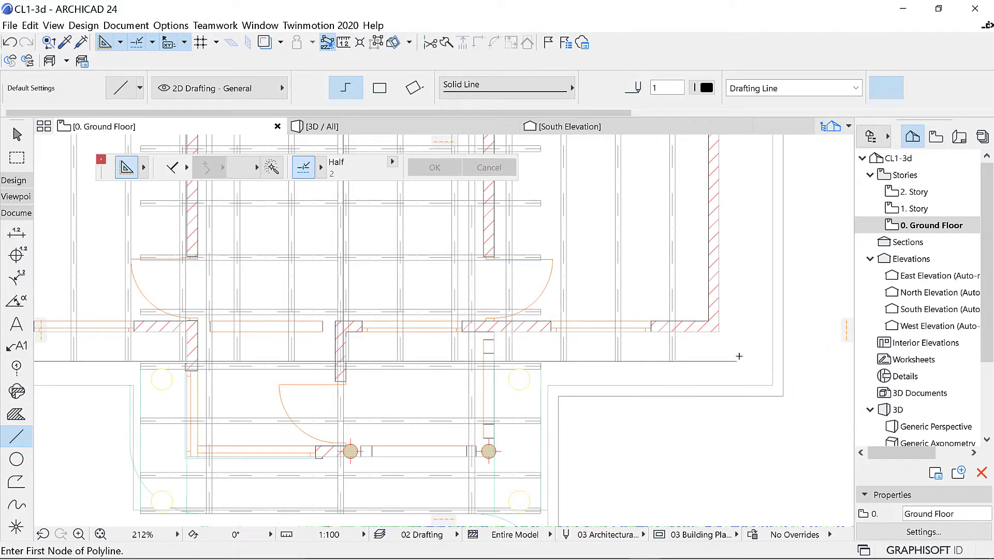
{"action": "key", "text": "Escape"}
Step: Drag a copy of the front line 2000 mm at 90° toward the back wall, across the rafters
{"action": "left_click", "coordinate": [707, 361]}
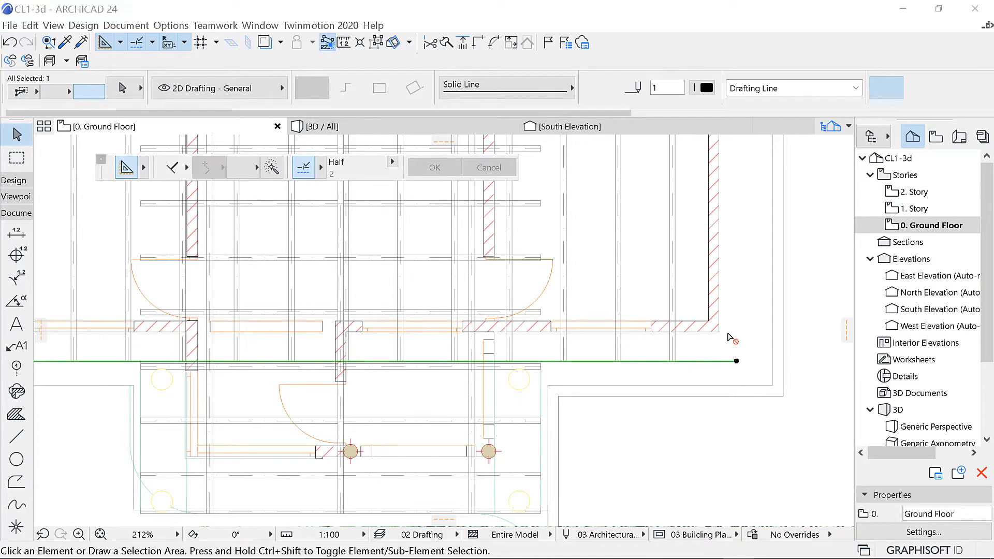
{"action": "right_click", "coordinate": [703, 361]}
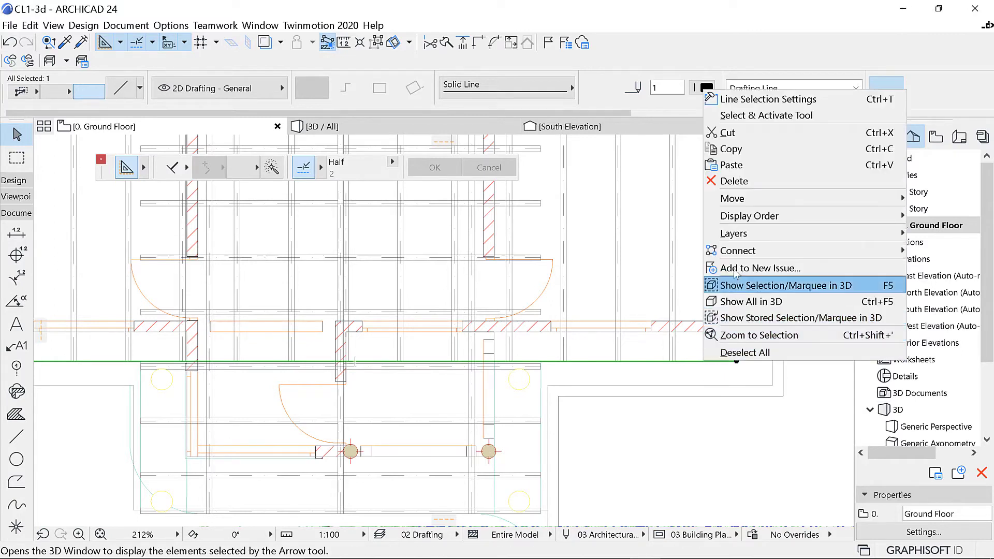
{"action": "mouse_move", "coordinate": [746, 205]}
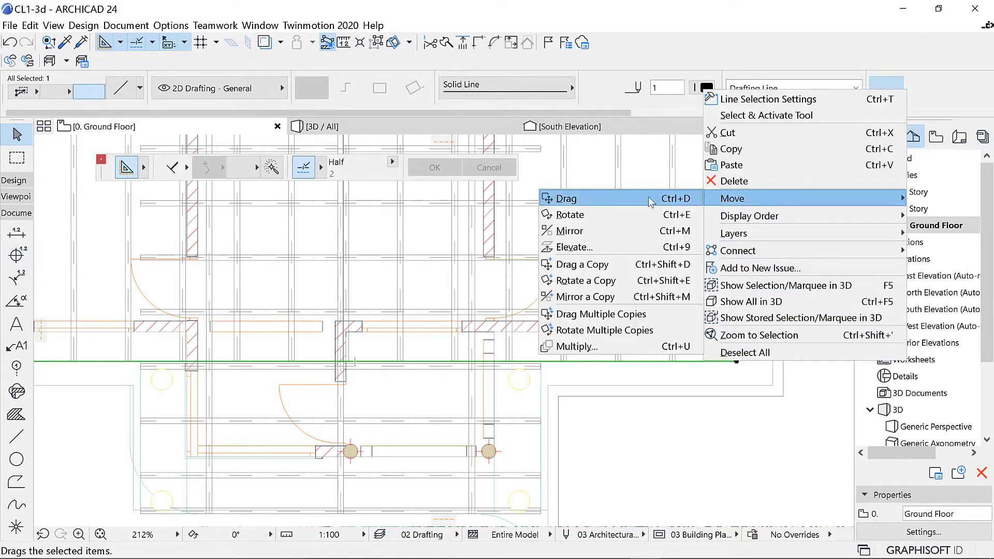
{"action": "left_click", "coordinate": [628, 265]}
{"action": "left_click", "coordinate": [737, 361]}
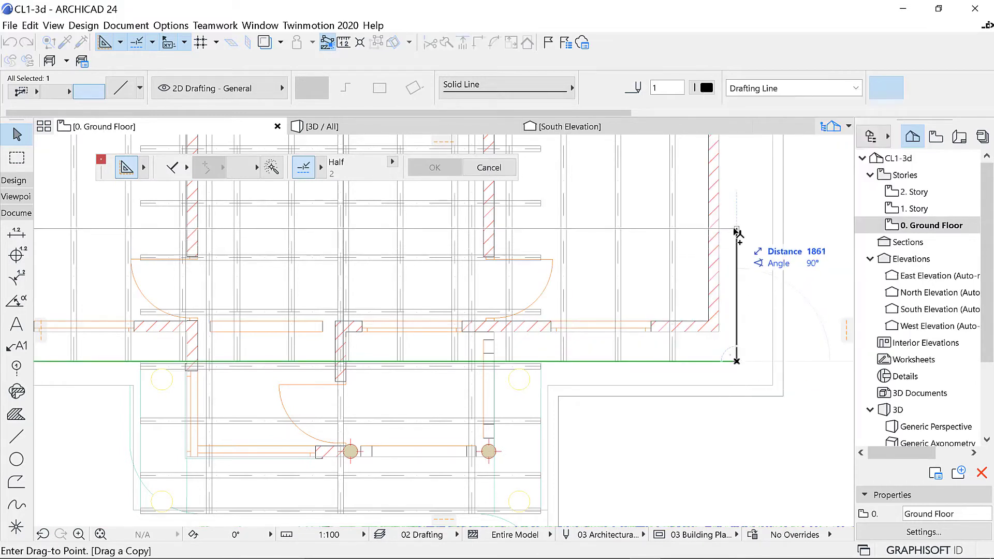
{"action": "type", "text": "200"}
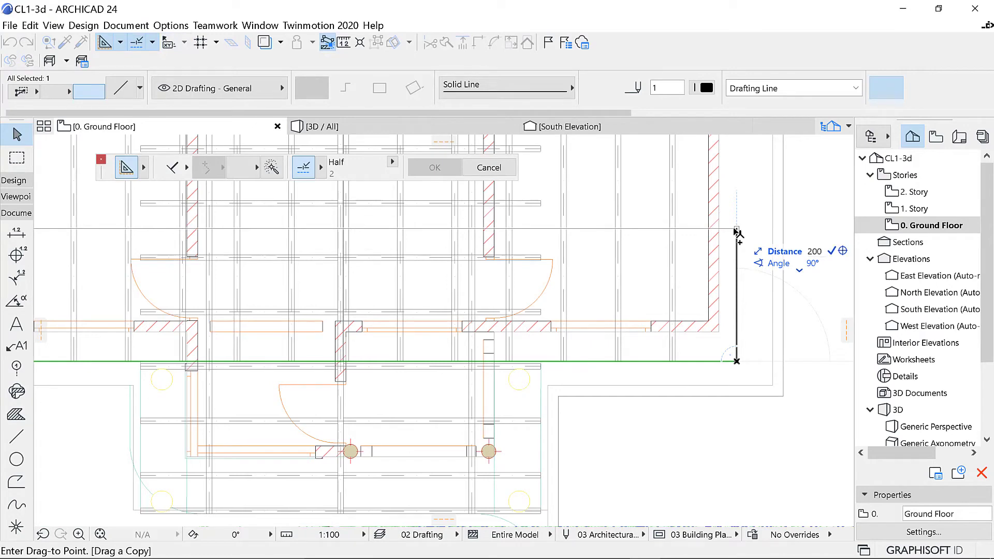
{"action": "type", "text": "0"}
{"action": "key", "text": "Return"}
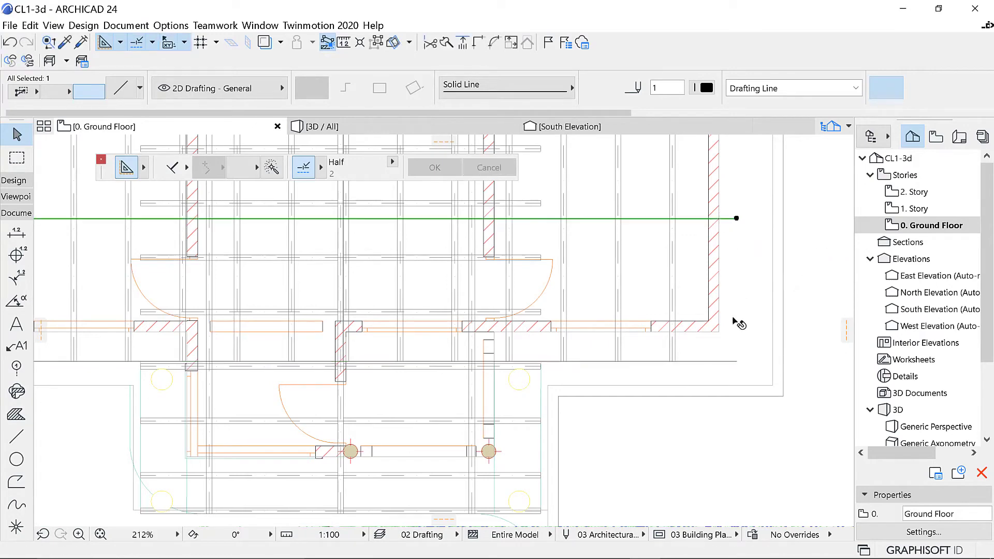
Step: Examine the copied line and the rafters near the west end wall on the floor plan
{"action": "scroll", "coordinate": [662, 276], "scroll_direction": "down", "scroll_amount": 5}
{"action": "scroll", "coordinate": [503, 282], "scroll_direction": "up", "scroll_amount": 5}
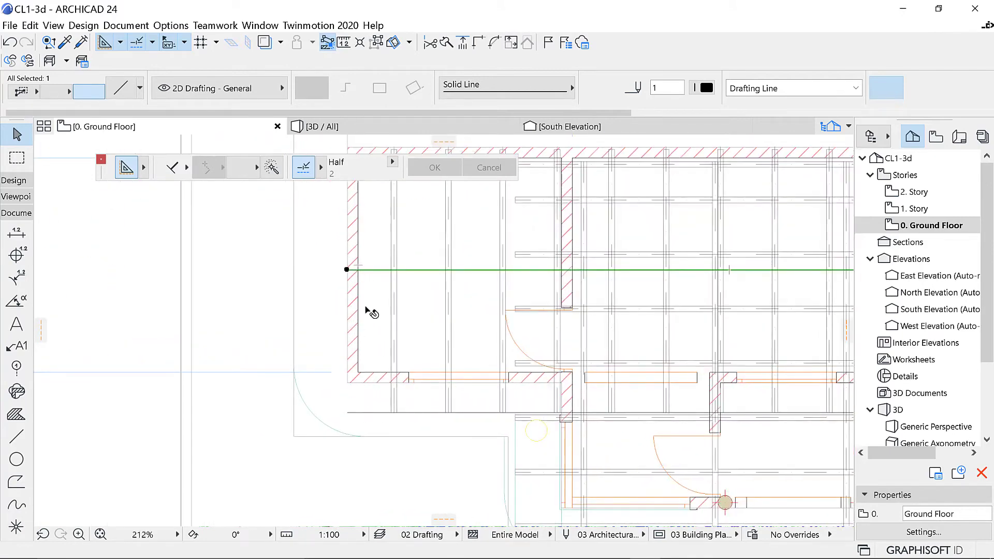
{"action": "scroll", "coordinate": [380, 363], "scroll_direction": "down", "scroll_amount": 3}
{"action": "scroll", "coordinate": [378, 262], "scroll_direction": "up", "scroll_amount": 5}
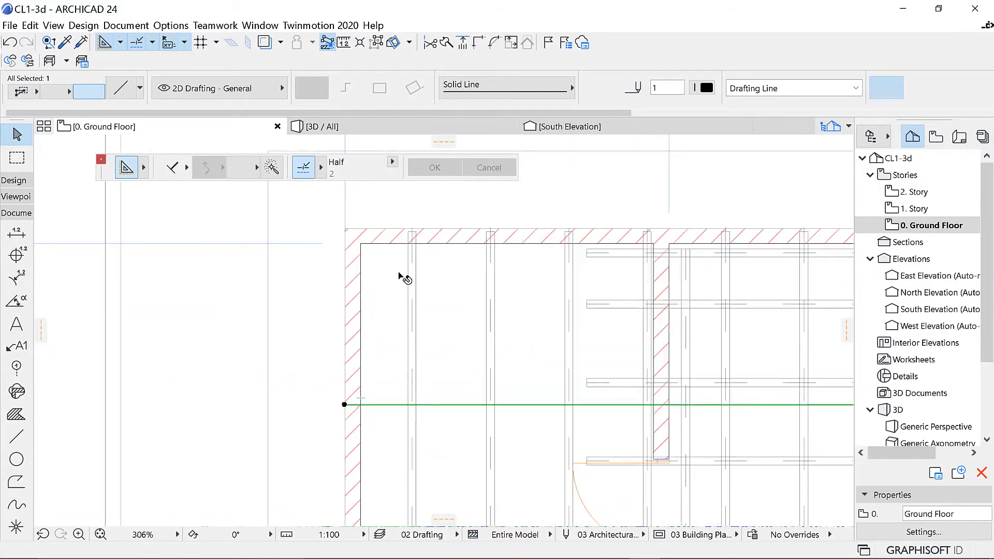
{"action": "scroll", "coordinate": [394, 279], "scroll_direction": "down", "scroll_amount": 5}
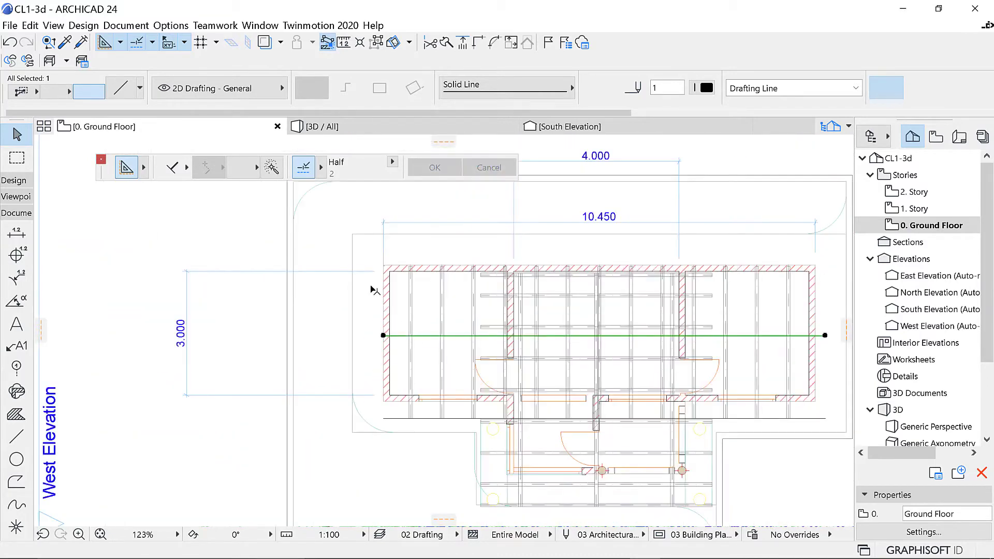
{"action": "scroll", "coordinate": [414, 430], "scroll_direction": "up", "scroll_amount": 1}
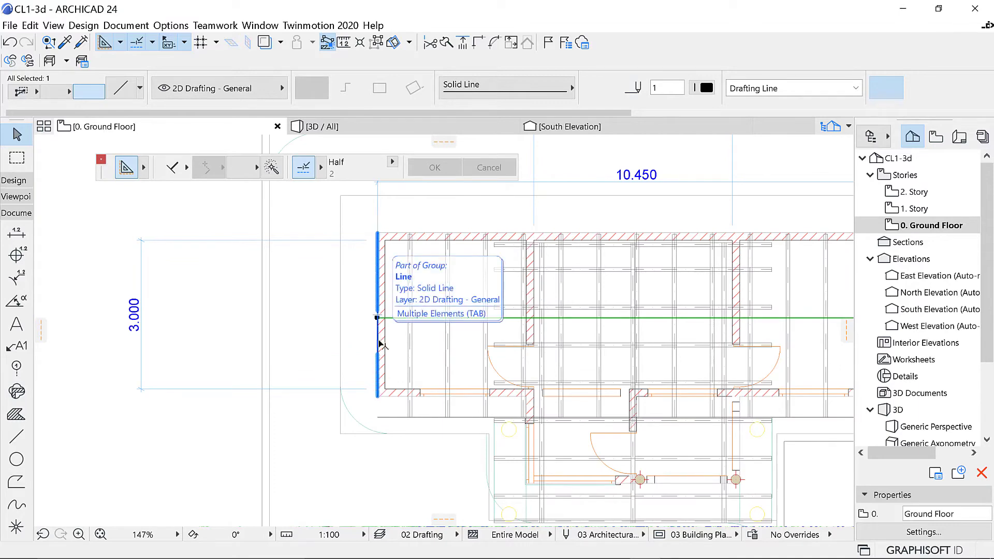
{"action": "scroll", "coordinate": [393, 270], "scroll_direction": "up", "scroll_amount": 2}
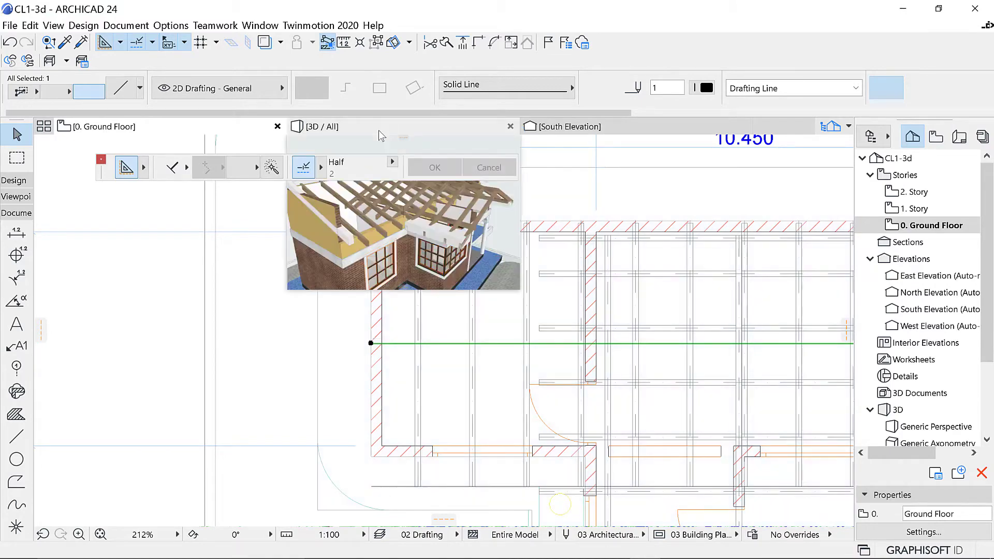
Step: Inspect the roof rafters in 3D from the end wall side, return to the Ground Floor plan, and clear the line selection
{"action": "left_click", "coordinate": [378, 129]}
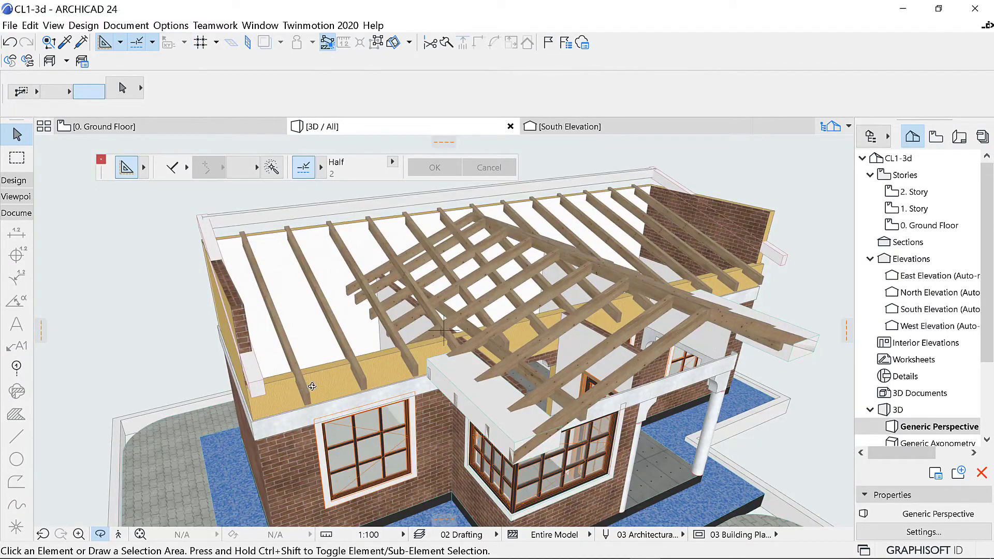
{"action": "left_click_drag", "start_coordinate": [311, 387], "coordinate": [457, 412]}
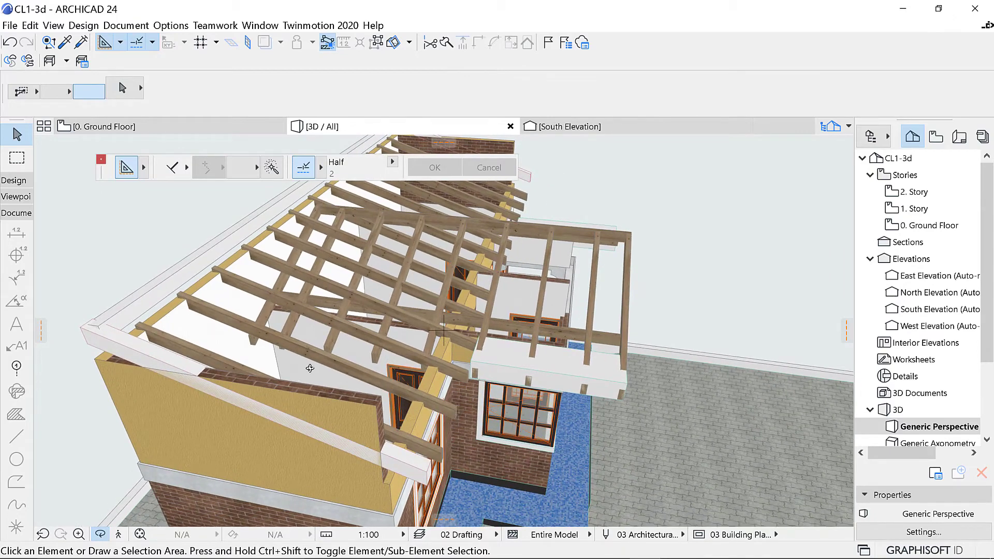
{"action": "scroll", "coordinate": [321, 349], "scroll_direction": "up", "scroll_amount": 1}
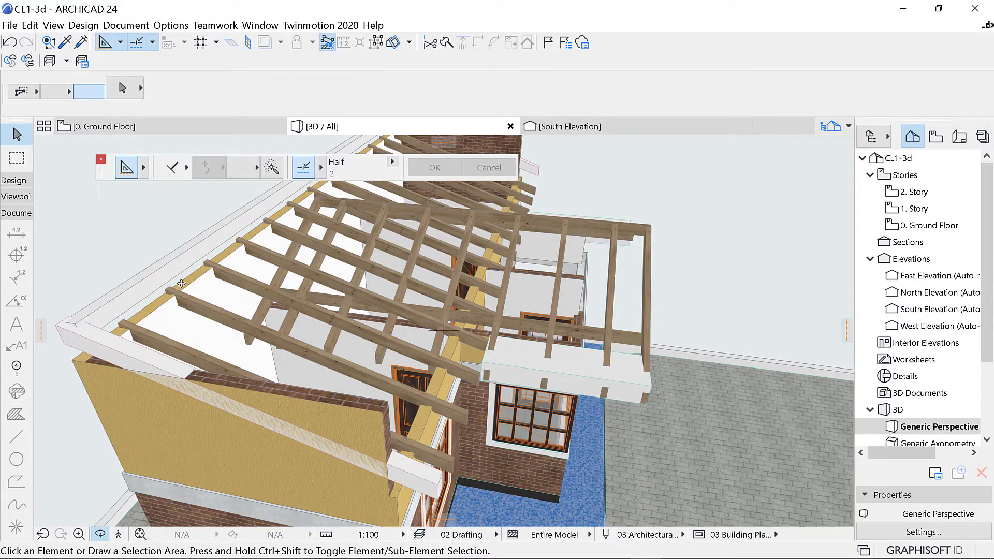
{"action": "left_click", "coordinate": [122, 129]}
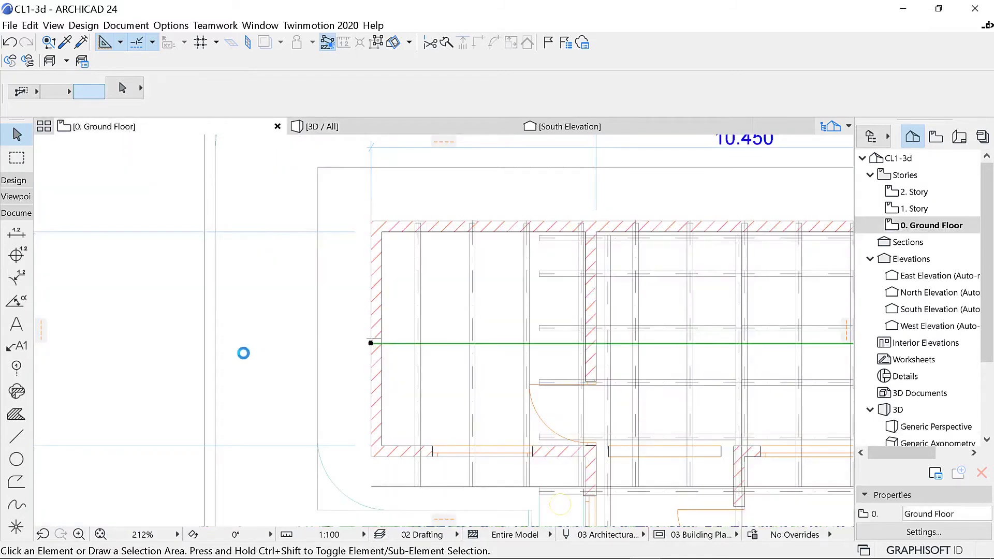
{"action": "scroll", "coordinate": [345, 313], "scroll_direction": "down", "scroll_amount": 5}
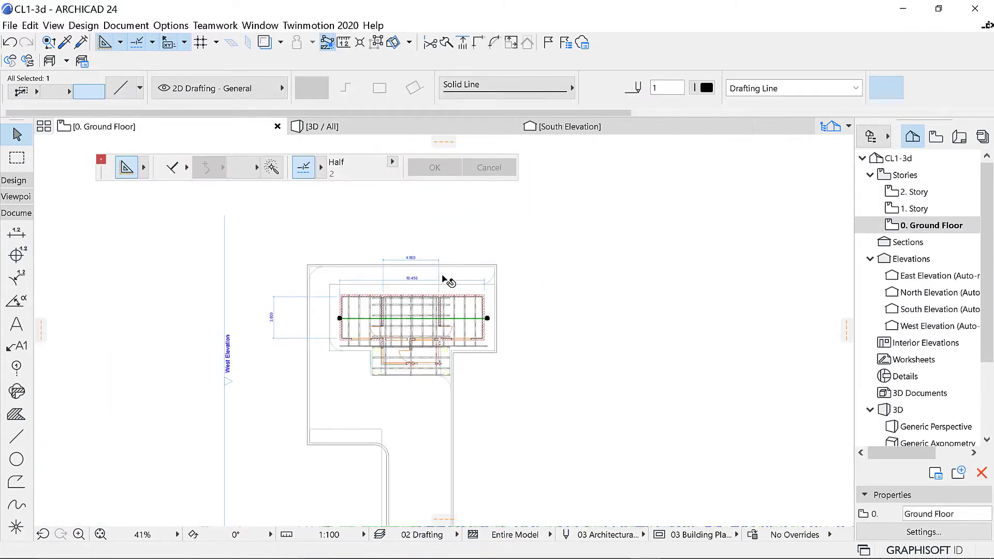
{"action": "scroll", "coordinate": [448, 281], "scroll_direction": "up", "scroll_amount": 4}
{"action": "key", "text": "Escape"}
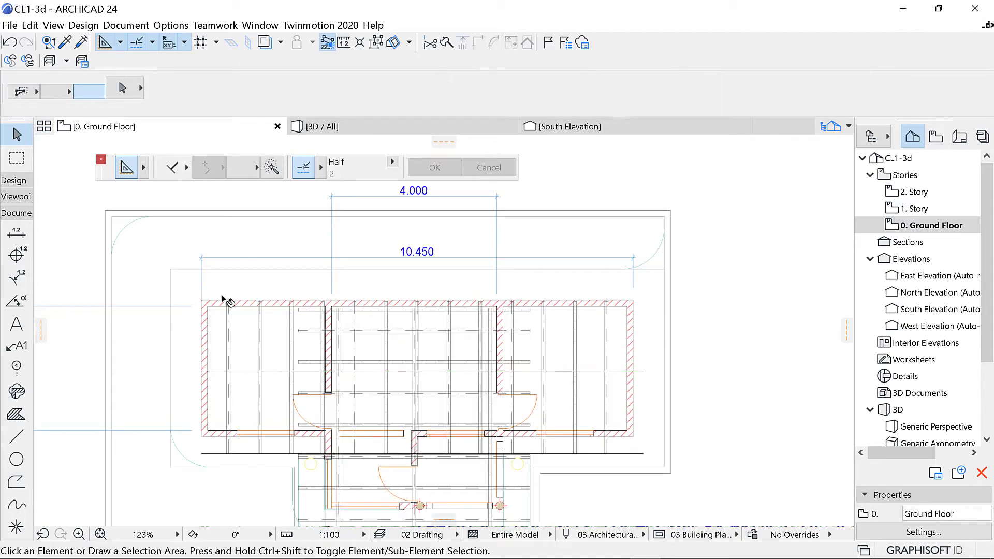
Step: Place a text block about 600 mm wide reading 2.5 in the west room, behind the copied line across the rafters
{"action": "scroll", "coordinate": [215, 357], "scroll_direction": "up", "scroll_amount": 2}
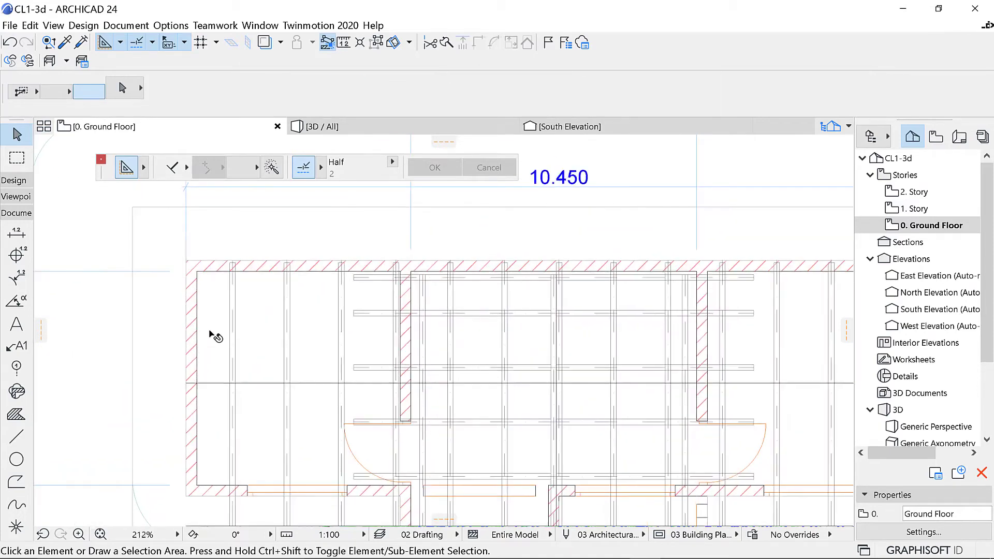
{"action": "left_click", "coordinate": [16, 325]}
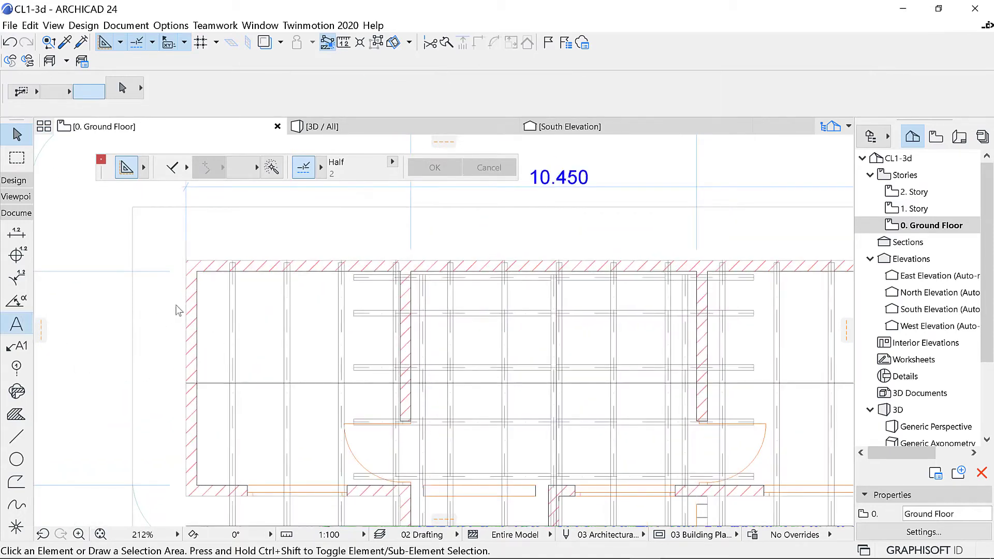
{"action": "scroll", "coordinate": [178, 310], "scroll_direction": "up", "scroll_amount": 3}
{"action": "left_click", "coordinate": [237, 324]}
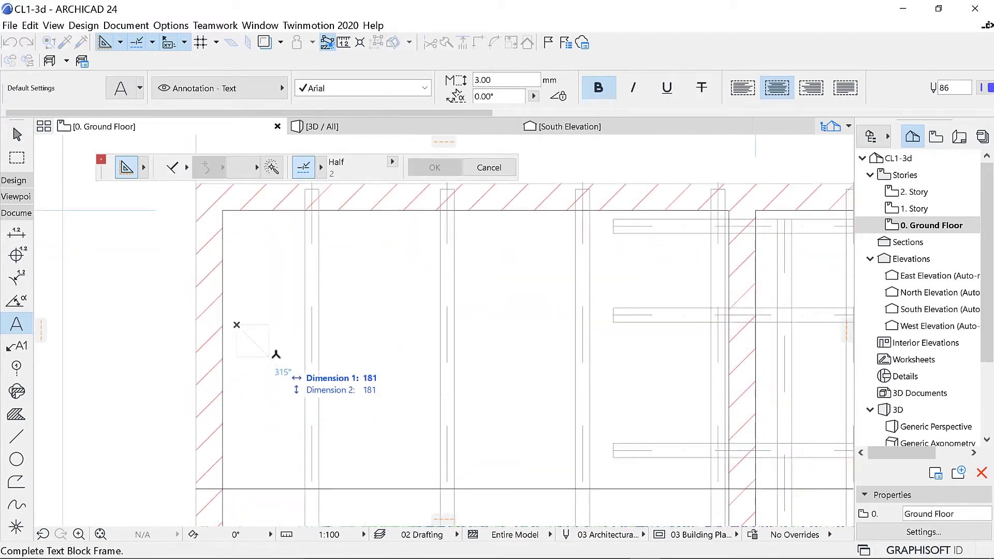
{"action": "key", "text": "Escape"}
{"action": "left_click", "coordinate": [248, 333]}
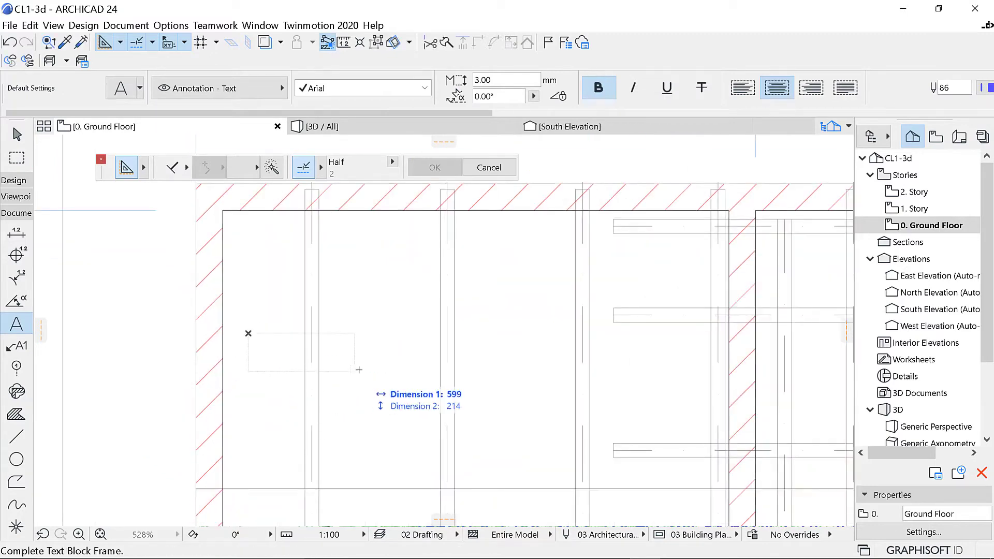
{"action": "left_click", "coordinate": [359, 370]}
{"action": "type", "text": "2.5"}
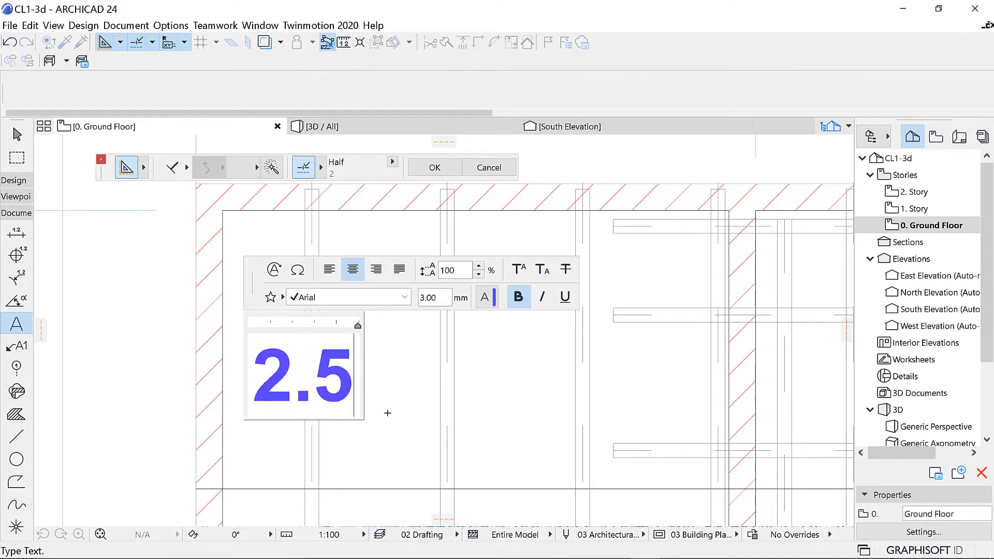
{"action": "left_click", "coordinate": [385, 420]}
{"action": "key", "text": "Escape"}
Step: Move the 2.5 text so it sits between the first and second rafters from the west end wall
{"action": "left_click", "coordinate": [299, 370]}
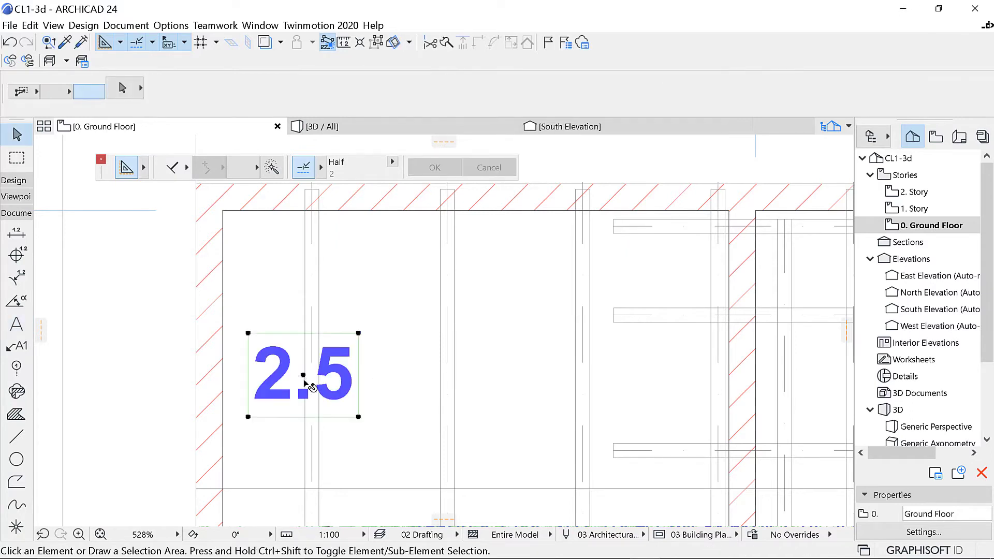
{"action": "left_click", "coordinate": [304, 378]}
{"action": "left_click", "coordinate": [267, 355]}
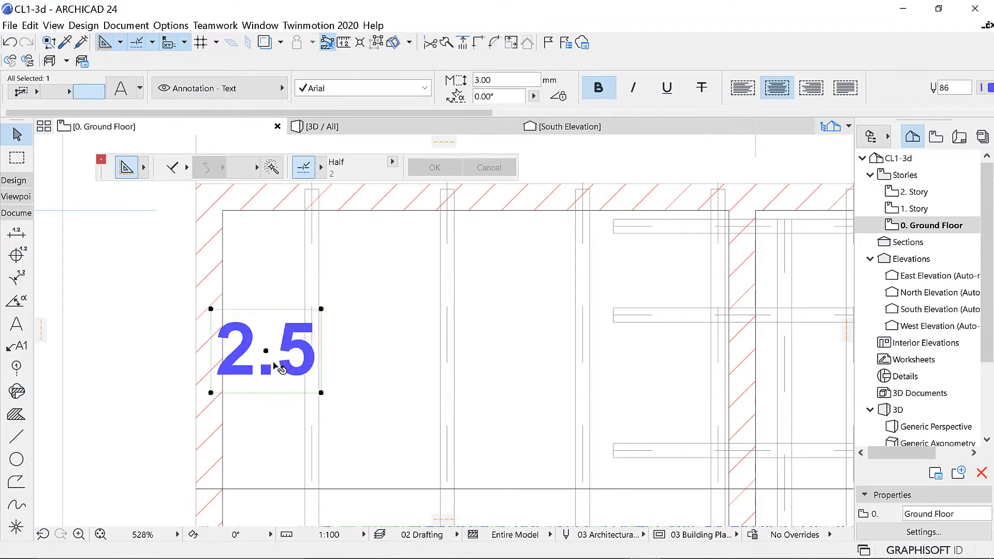
{"action": "key", "text": "Escape"}
{"action": "scroll", "coordinate": [294, 310], "scroll_direction": "down", "scroll_amount": 4}
{"action": "scroll", "coordinate": [284, 426], "scroll_direction": "up", "scroll_amount": 2}
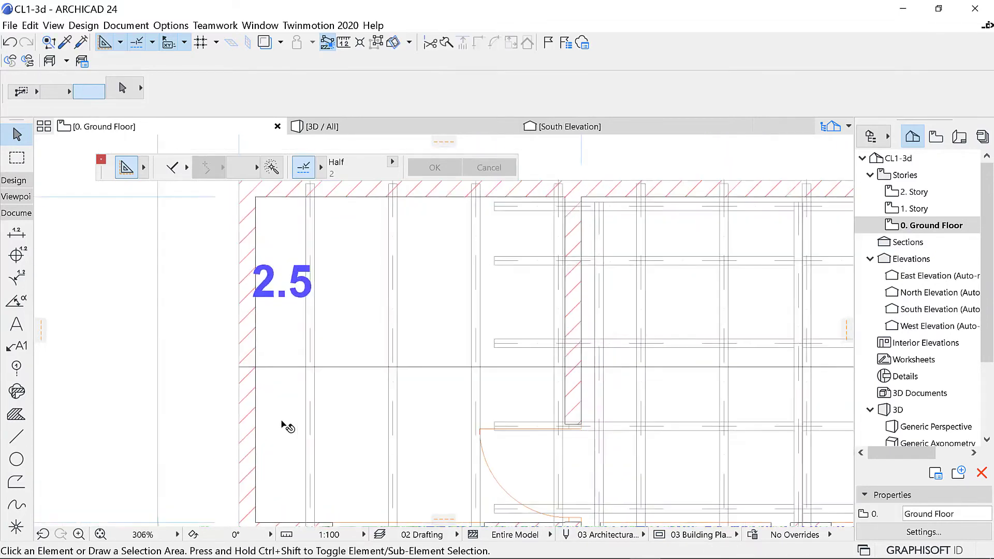
{"action": "left_click", "coordinate": [282, 272]}
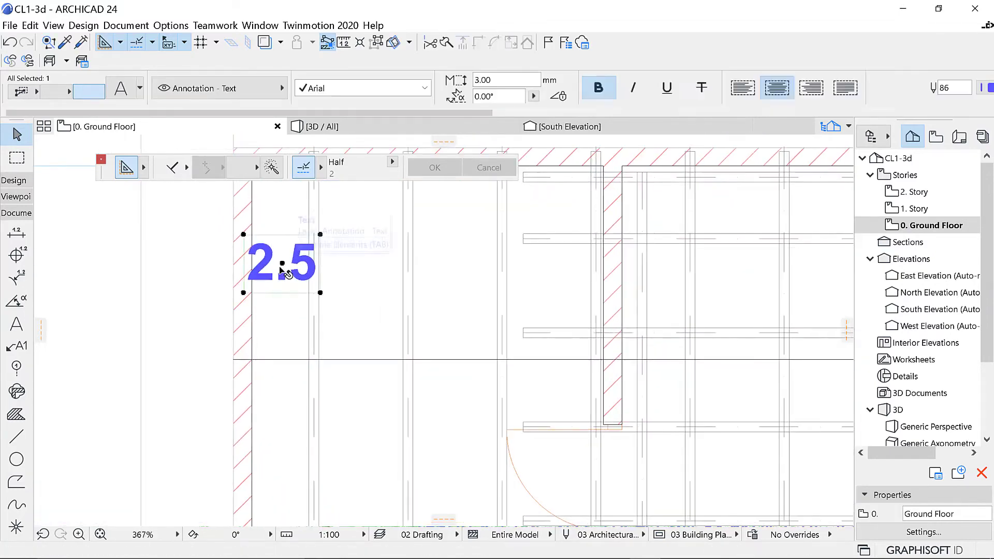
{"action": "left_click", "coordinate": [283, 265]}
{"action": "left_click", "coordinate": [362, 326]}
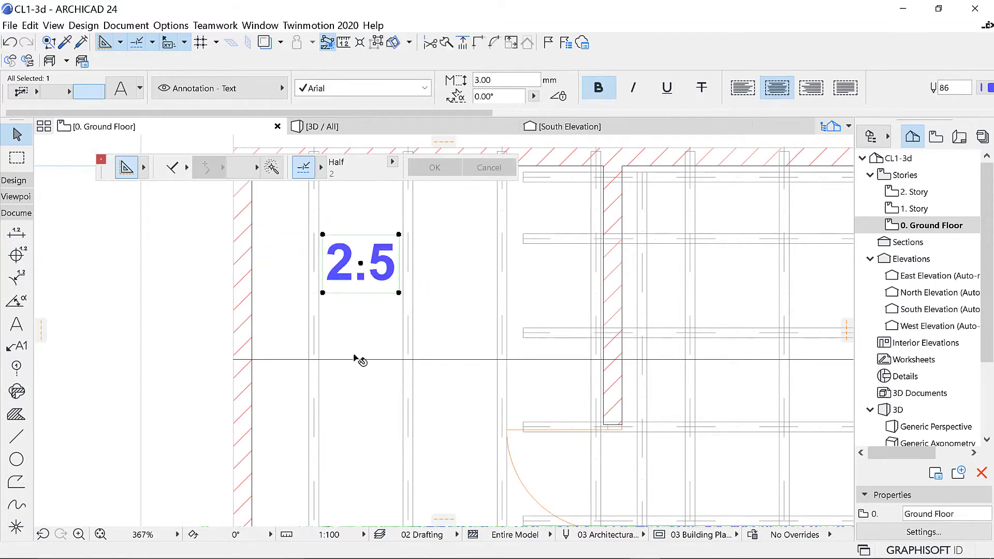
{"action": "key", "text": "Escape"}
Step: Place a text block reading 2 between the same two rafters, on the front side of the copied line
{"action": "scroll", "coordinate": [339, 395], "scroll_direction": "down", "scroll_amount": 3}
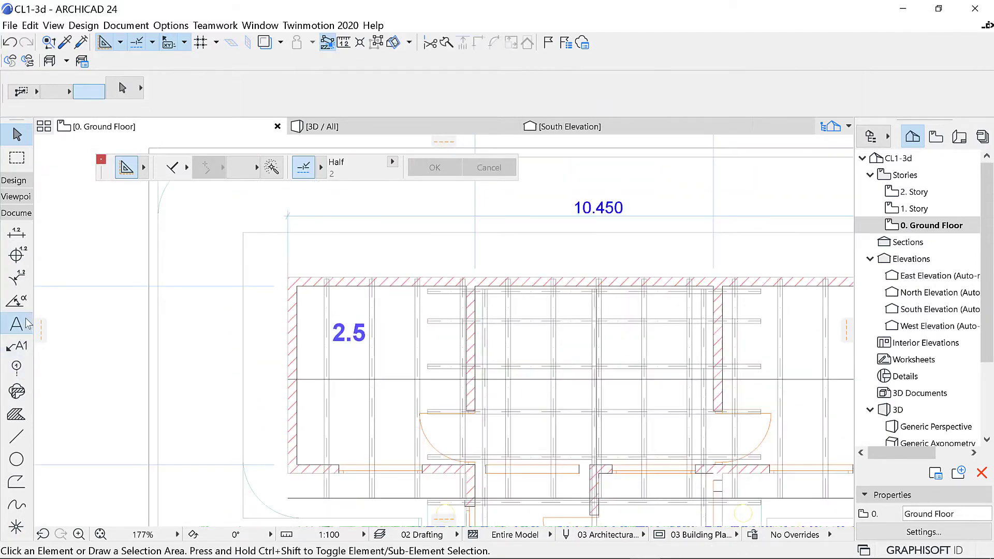
{"action": "left_click", "coordinate": [17, 324]}
{"action": "scroll", "coordinate": [374, 448], "scroll_direction": "up", "scroll_amount": 5}
{"action": "left_click", "coordinate": [272, 351]}
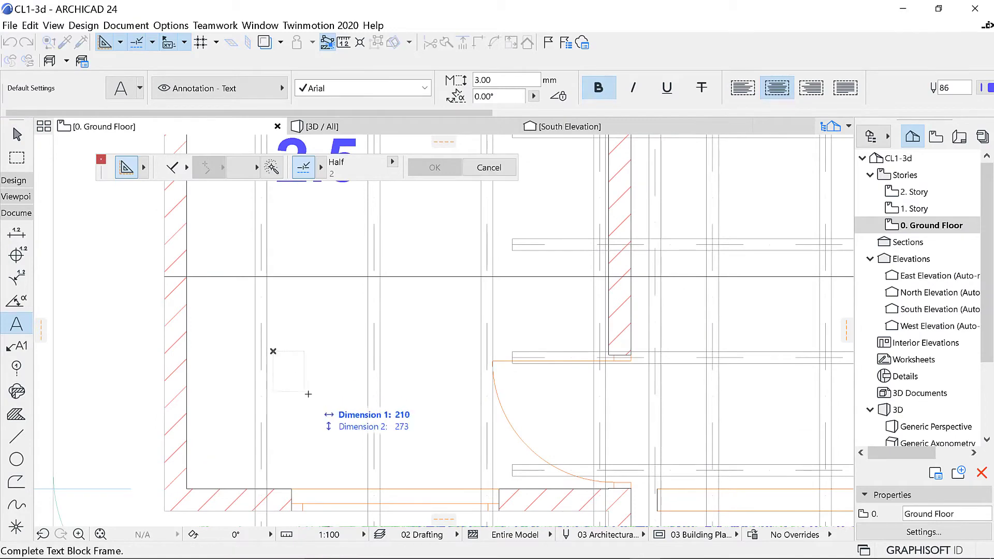
{"action": "left_click", "coordinate": [362, 403]}
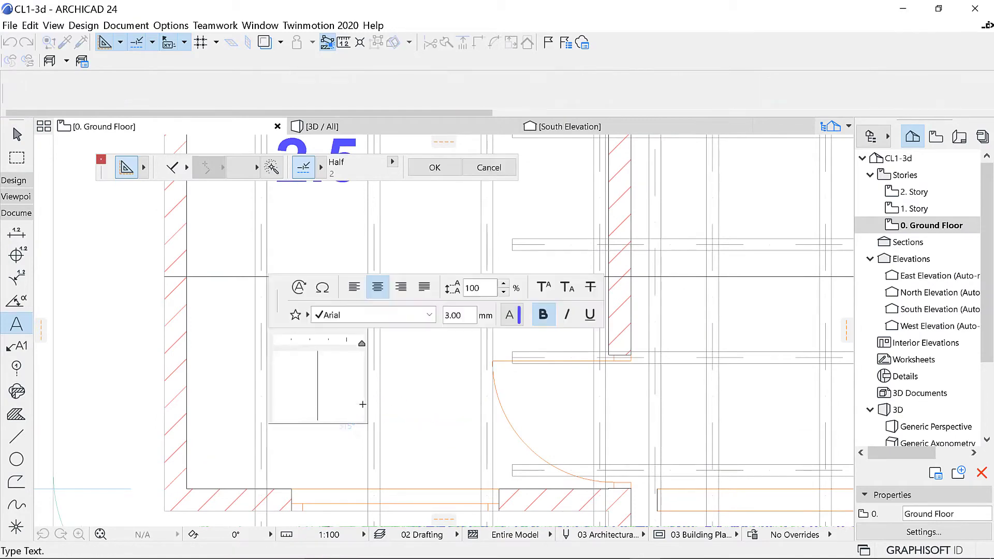
{"action": "type", "text": "2"}
{"action": "left_click", "coordinate": [336, 468]}
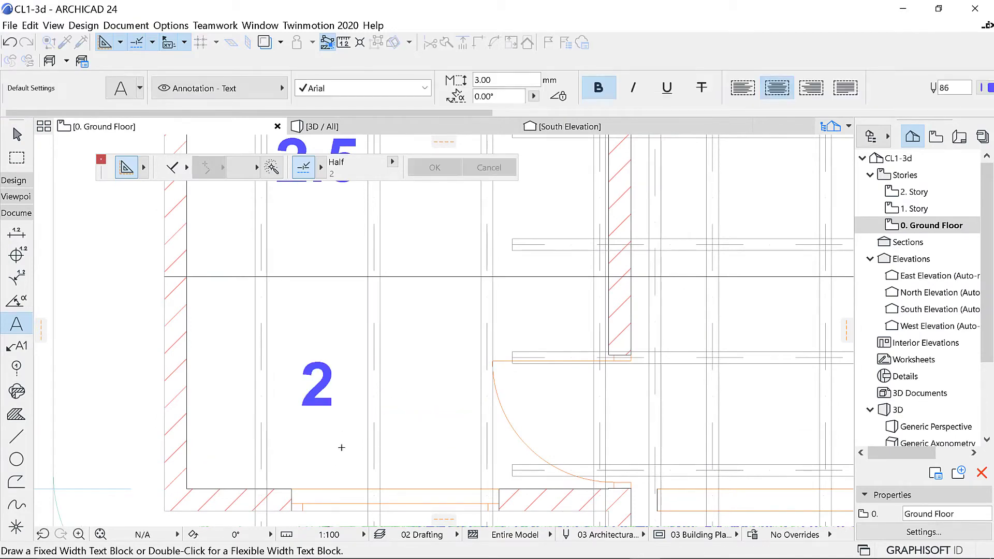
Step: Examine the two text labels, the reference lines and the rafter layout across the main rooms on the floor plan
{"action": "scroll", "coordinate": [340, 446], "scroll_direction": "down", "scroll_amount": 3}
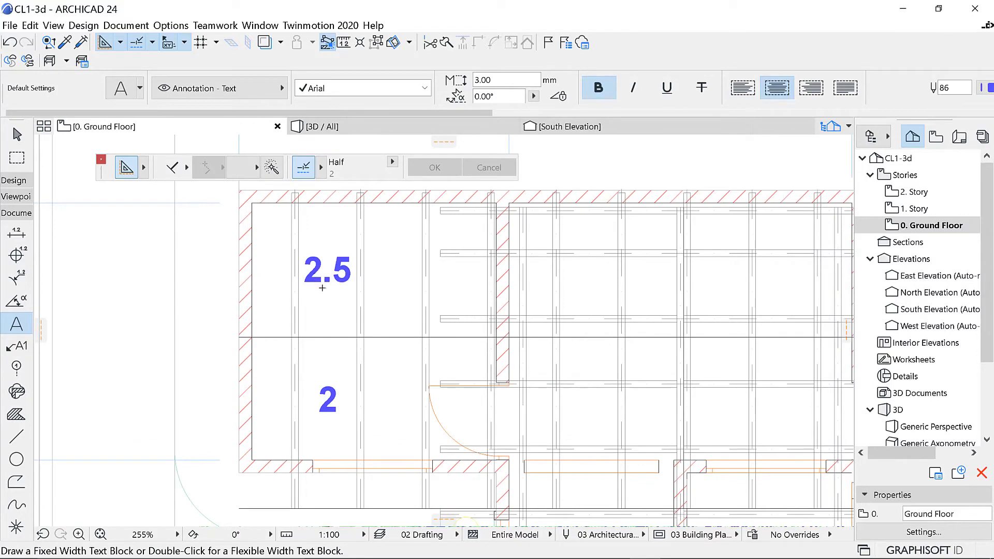
{"action": "scroll", "coordinate": [264, 262], "scroll_direction": "down", "scroll_amount": 3}
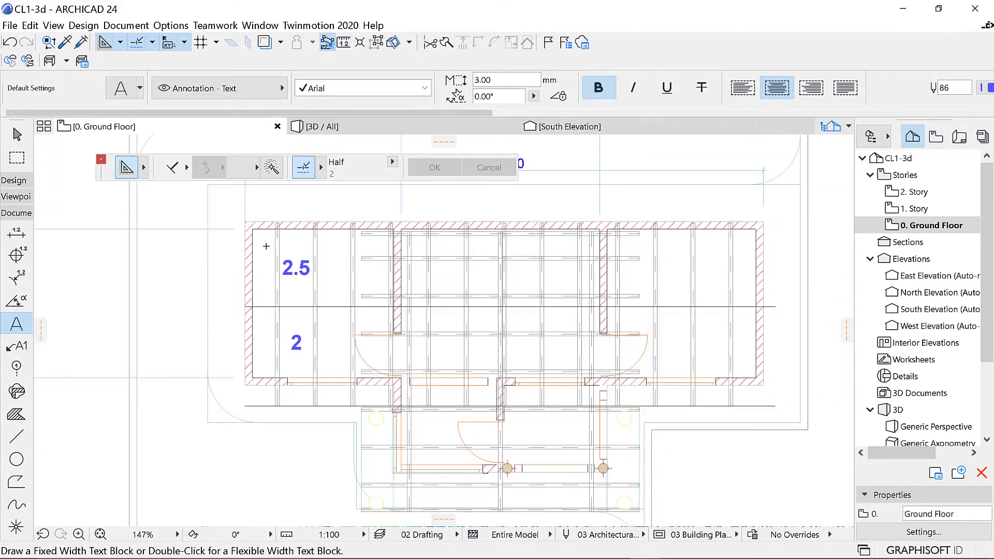
{"action": "scroll", "coordinate": [267, 254], "scroll_direction": "up", "scroll_amount": 5}
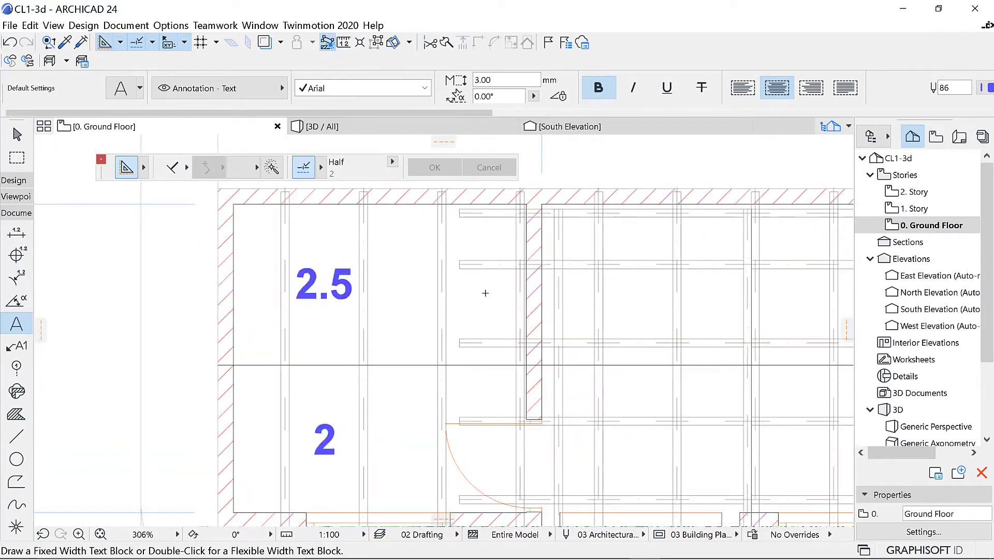
{"action": "scroll", "coordinate": [425, 310], "scroll_direction": "down", "scroll_amount": 3}
{"action": "scroll", "coordinate": [669, 309], "scroll_direction": "down", "scroll_amount": 2}
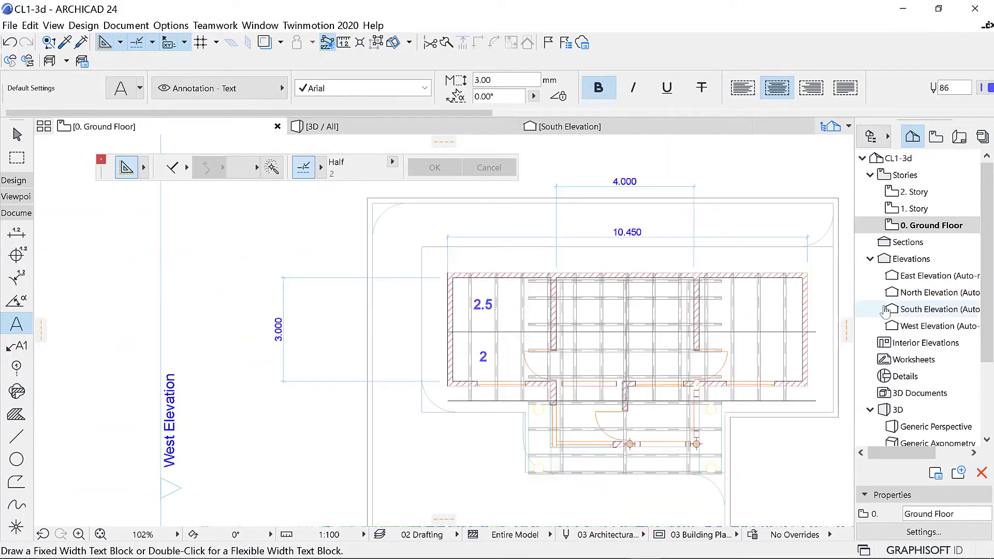
{"action": "scroll", "coordinate": [772, 306], "scroll_direction": "up", "scroll_amount": 5}
{"action": "scroll", "coordinate": [376, 362], "scroll_direction": "down", "scroll_amount": 3}
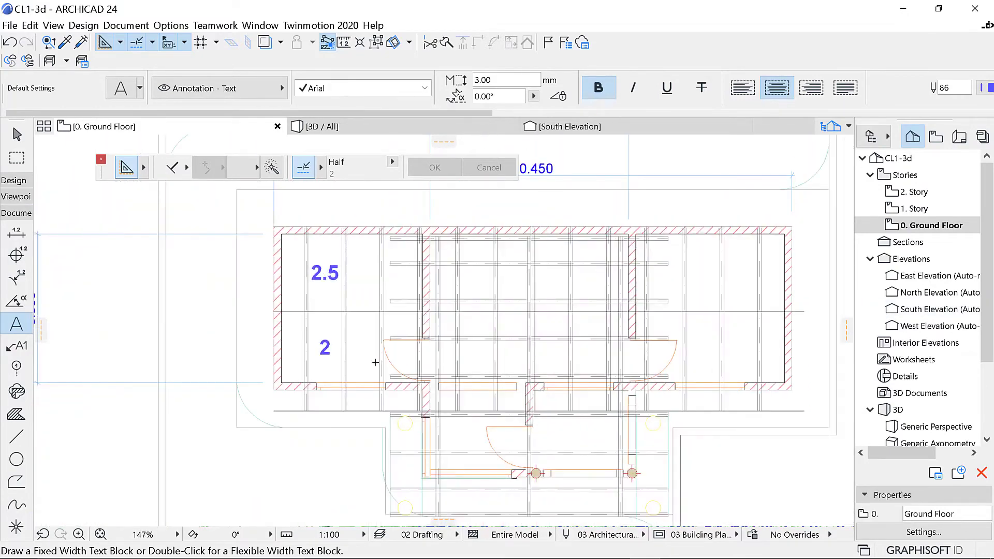
{"action": "scroll", "coordinate": [552, 354], "scroll_direction": "up", "scroll_amount": 2}
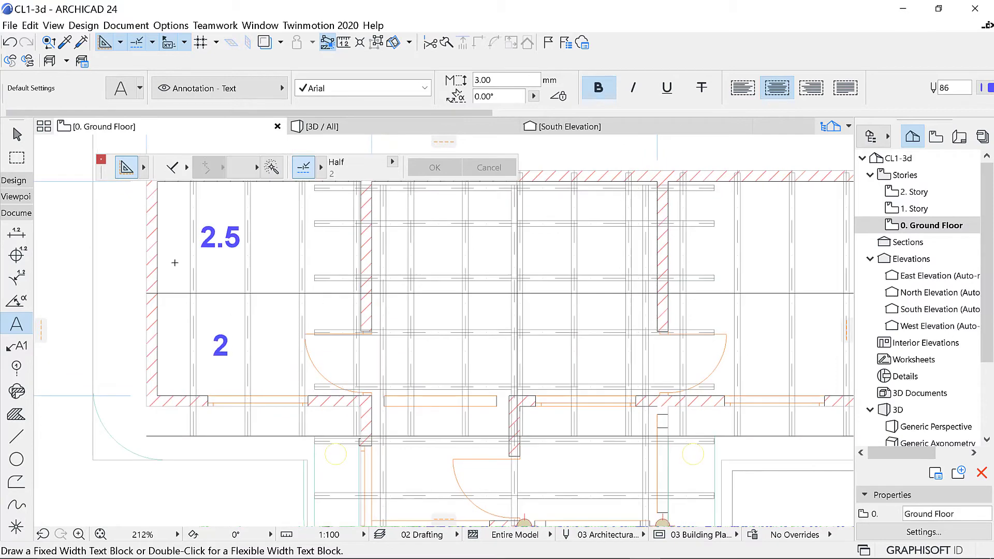
{"action": "scroll", "coordinate": [275, 324], "scroll_direction": "down", "scroll_amount": 3}
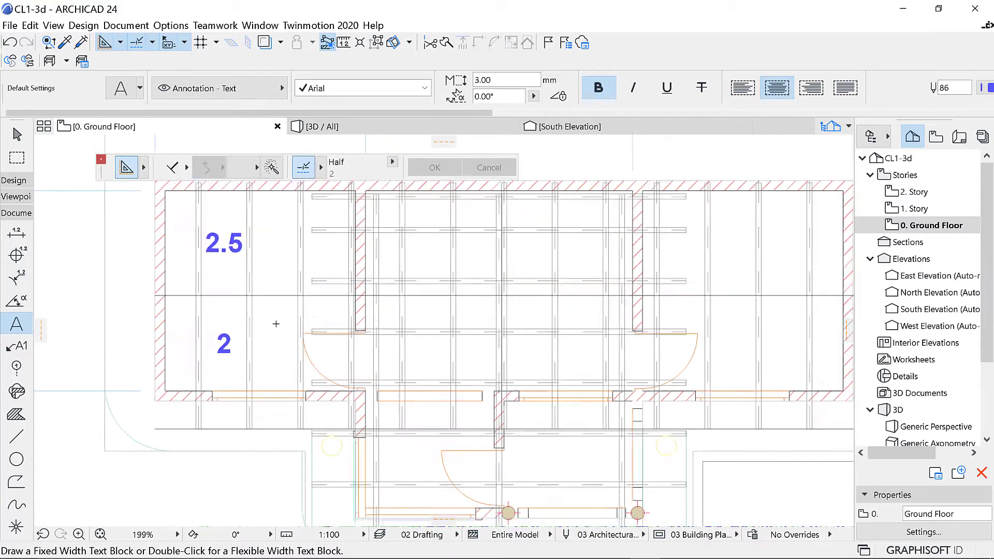
{"action": "scroll", "coordinate": [621, 325], "scroll_direction": "down", "scroll_amount": 2}
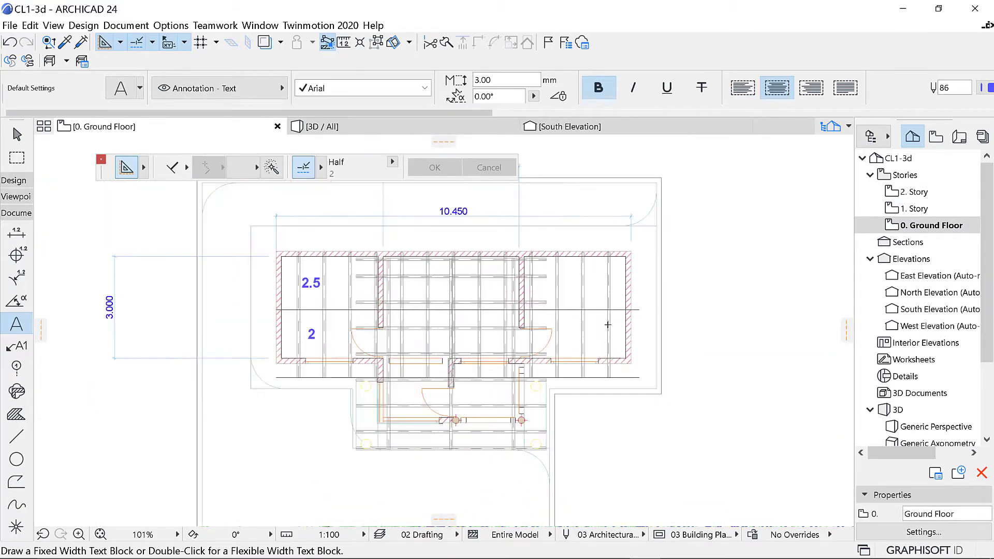
{"action": "scroll", "coordinate": [461, 343], "scroll_direction": "up", "scroll_amount": 5}
{"action": "scroll", "coordinate": [461, 343], "scroll_direction": "down", "scroll_amount": 2}
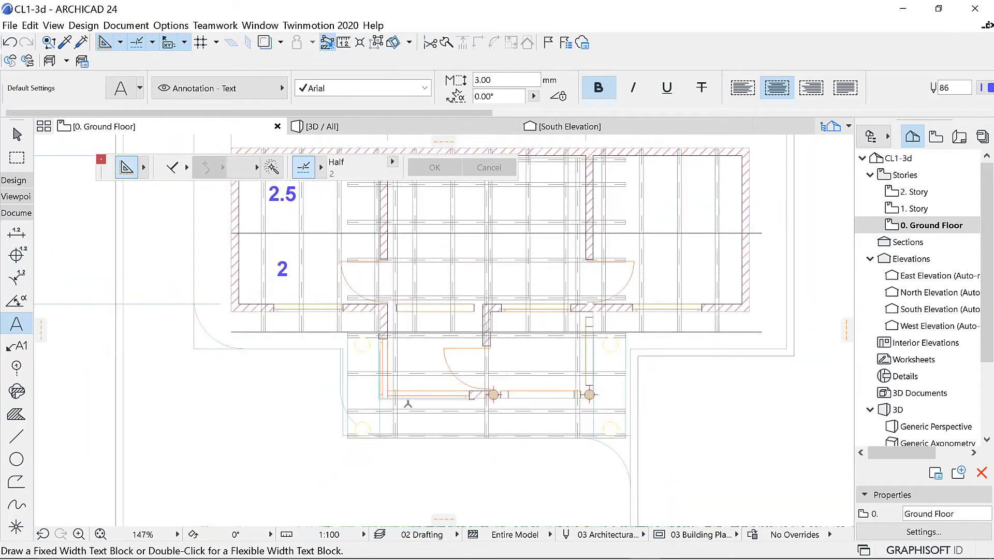
Step: Examine the rafters over the front porch, starting at its west corner, on the floor plan
{"action": "scroll", "coordinate": [408, 404], "scroll_direction": "up", "scroll_amount": 3}
{"action": "scroll", "coordinate": [235, 433], "scroll_direction": "up", "scroll_amount": 2}
{"action": "scroll", "coordinate": [235, 432], "scroll_direction": "down", "scroll_amount": 2}
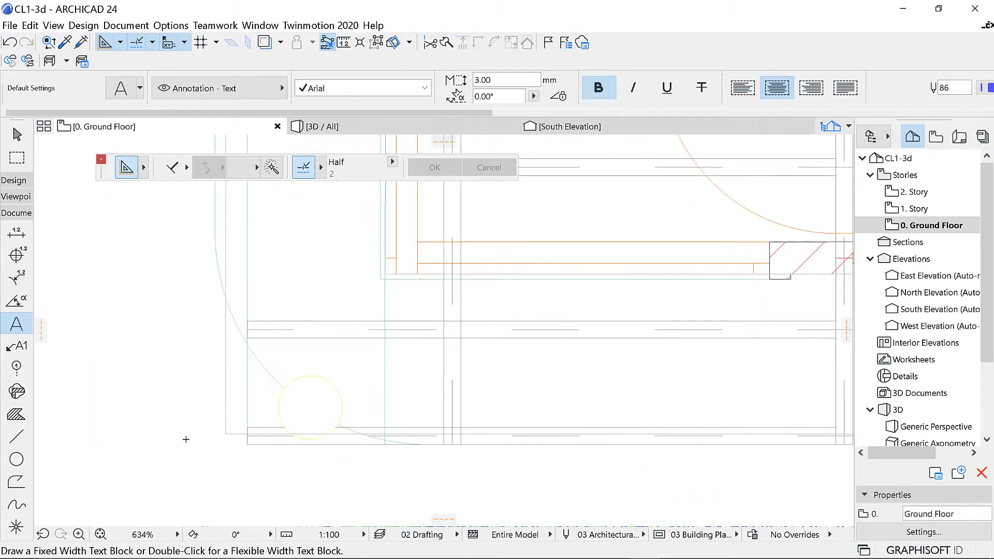
{"action": "scroll", "coordinate": [322, 419], "scroll_direction": "up", "scroll_amount": 1}
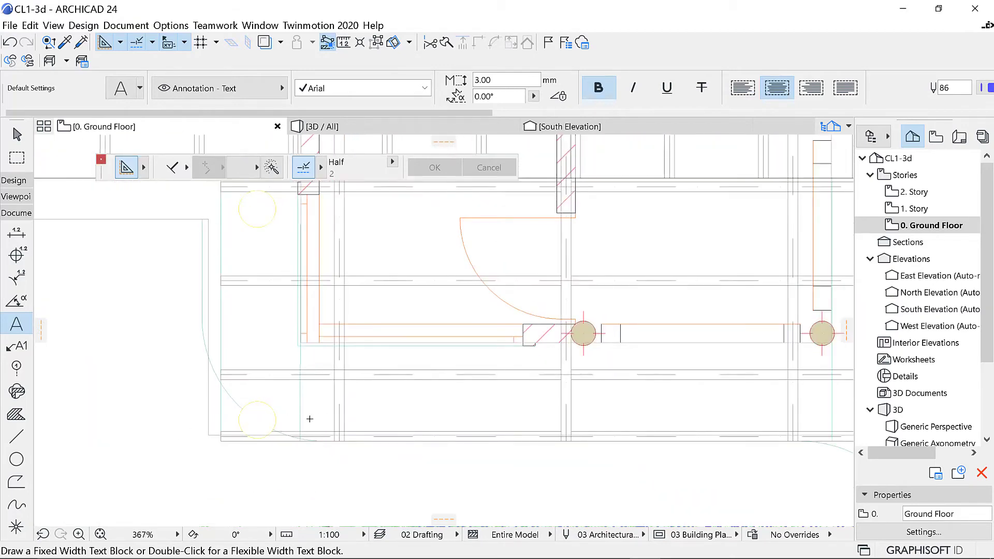
{"action": "scroll", "coordinate": [281, 273], "scroll_direction": "down", "scroll_amount": 4}
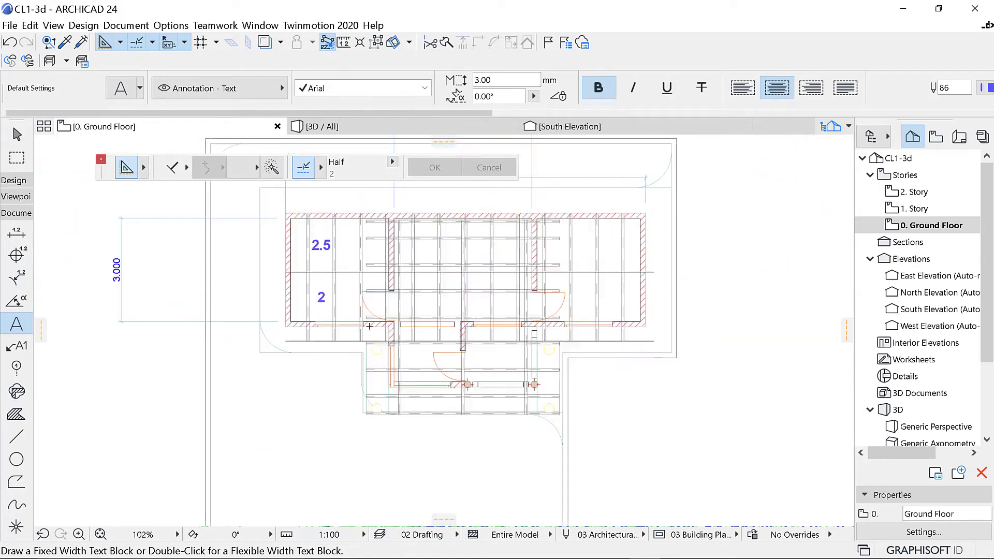
{"action": "scroll", "coordinate": [380, 254], "scroll_direction": "up", "scroll_amount": 1}
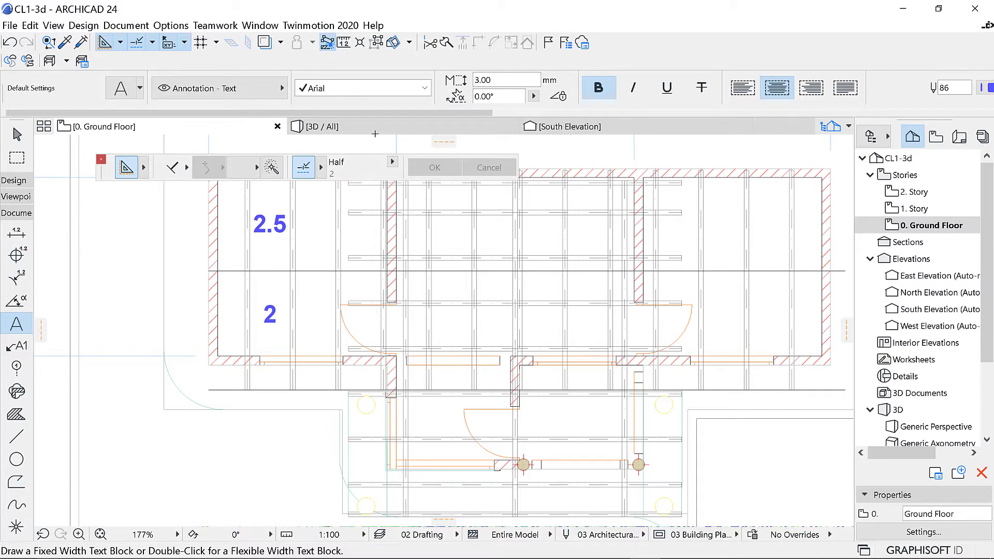
Step: Inspect in 3D how the porch roof rafters cross the main roof rafters, and return to the Ground Floor plan
{"action": "left_click", "coordinate": [370, 130]}
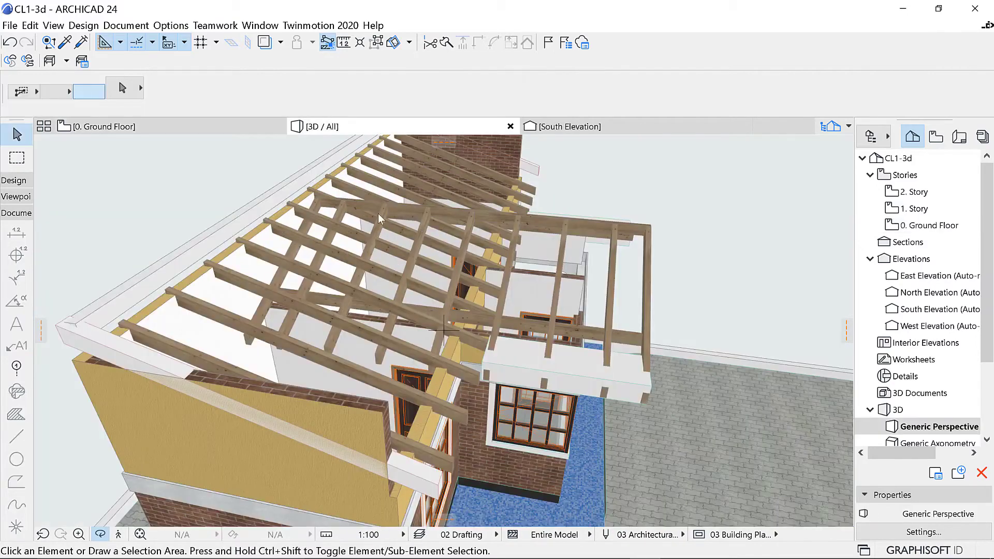
{"action": "scroll", "coordinate": [310, 253], "scroll_direction": "up", "scroll_amount": 1}
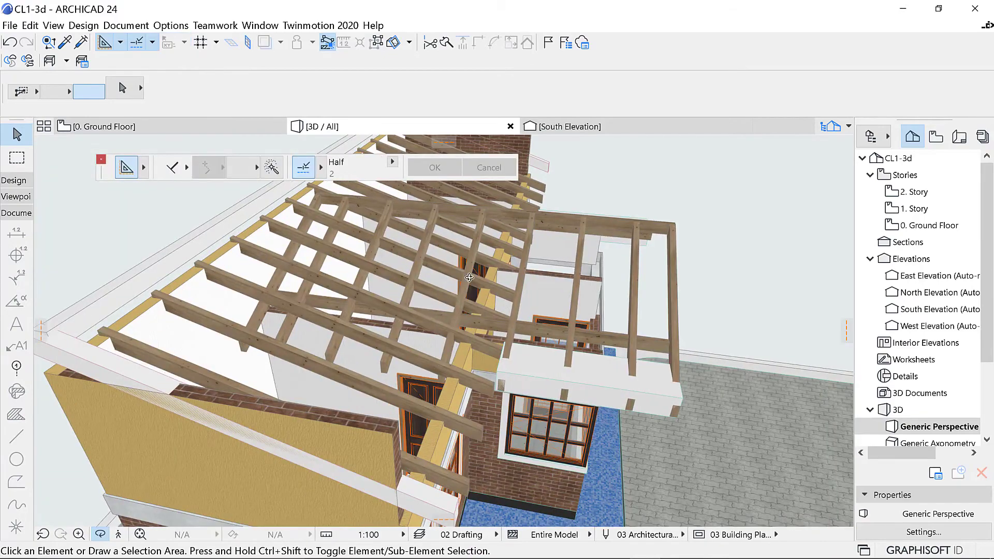
{"action": "middle_click_drag", "start_coordinate": [433, 304], "coordinate": [373, 272], "text": "shift"}
{"action": "scroll", "coordinate": [437, 248], "scroll_direction": "up", "scroll_amount": 2}
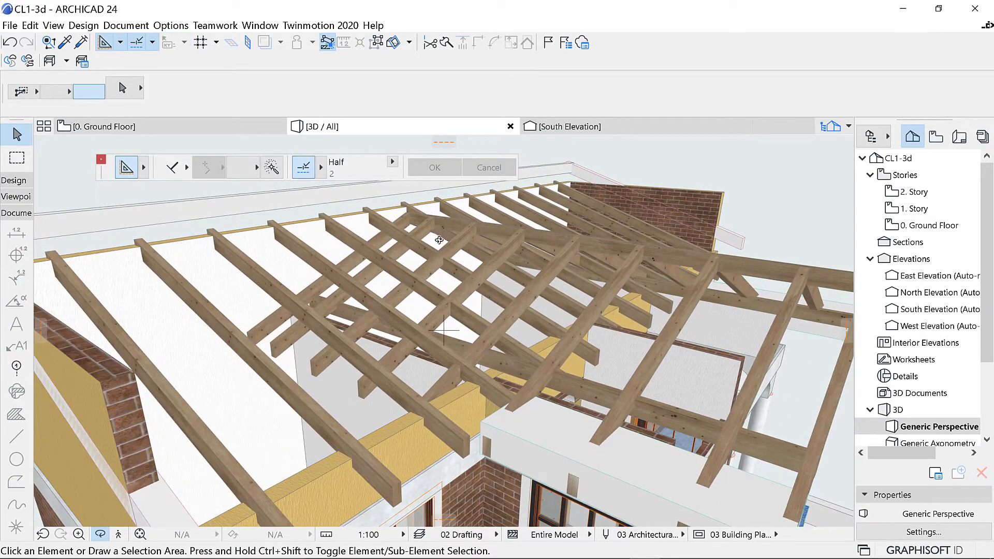
{"action": "left_click", "coordinate": [126, 134]}
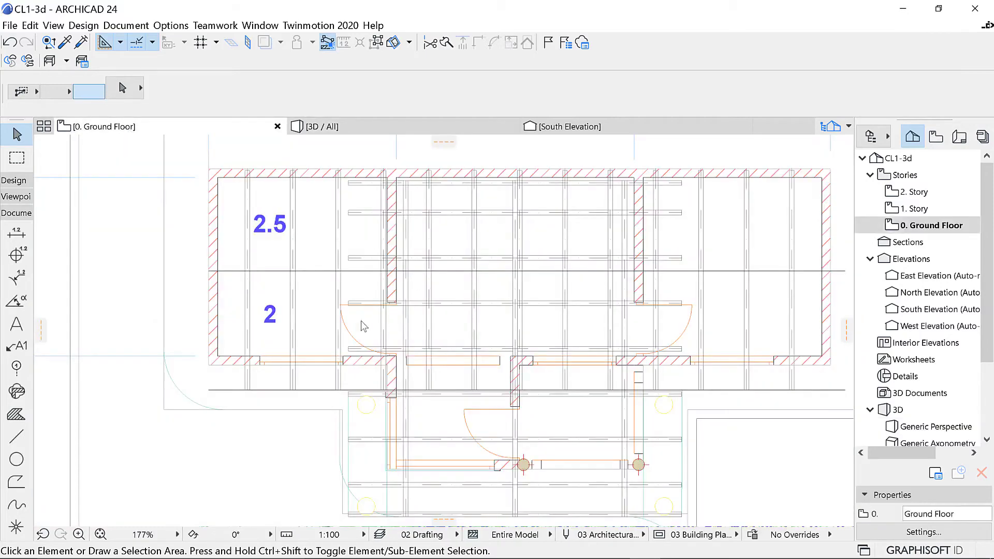
Step: Examine the overlapping main and porch roof rafters around the entrance on the Ground Floor plan
{"action": "scroll", "coordinate": [531, 298], "scroll_direction": "down", "scroll_amount": 4}
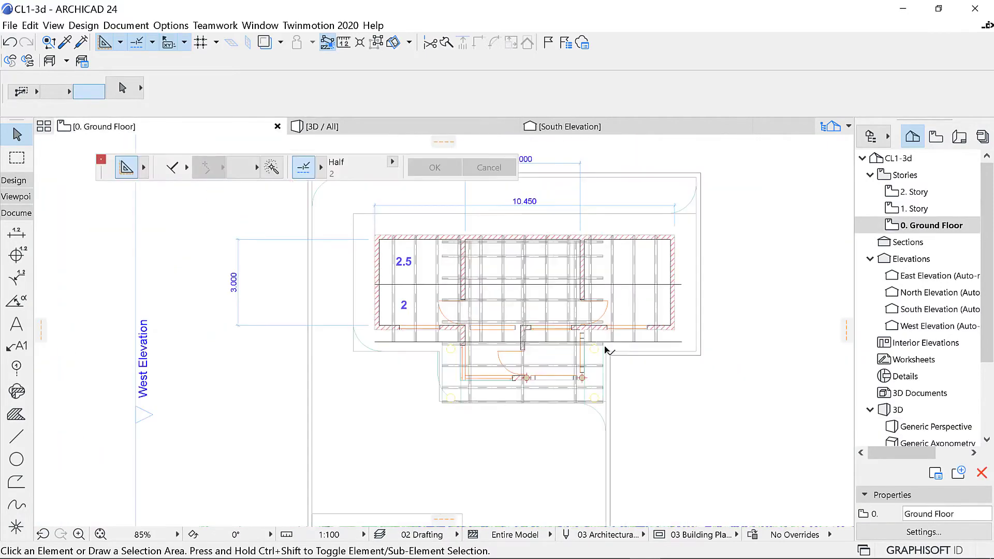
{"action": "scroll", "coordinate": [607, 352], "scroll_direction": "up", "scroll_amount": 4}
{"action": "scroll", "coordinate": [555, 393], "scroll_direction": "down", "scroll_amount": 3}
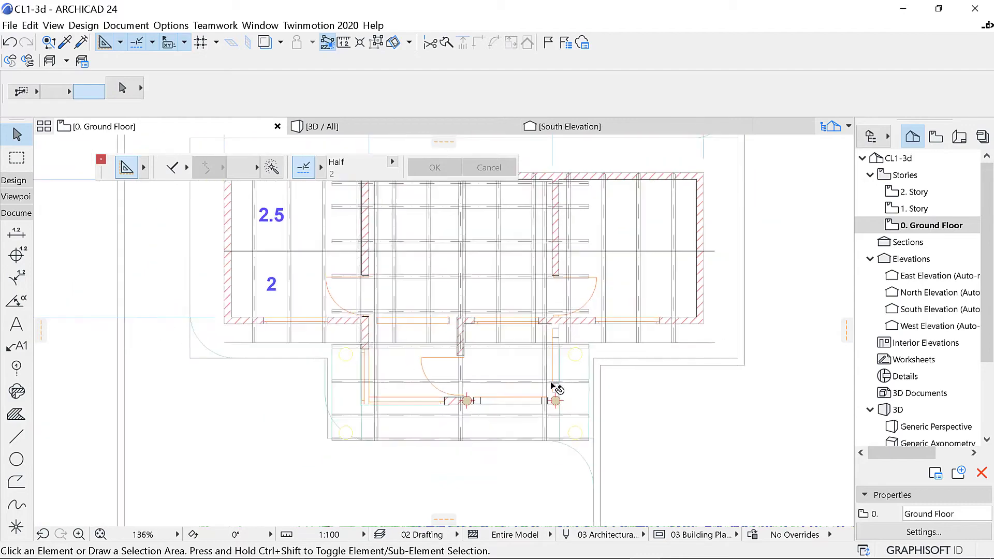
{"action": "scroll", "coordinate": [356, 367], "scroll_direction": "up", "scroll_amount": 4}
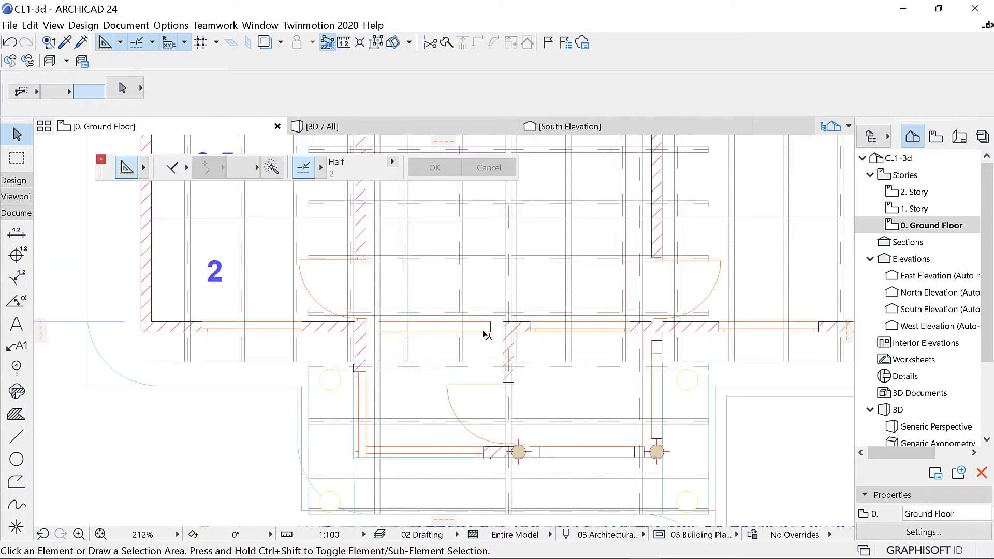
{"action": "scroll", "coordinate": [372, 334], "scroll_direction": "down", "scroll_amount": 4}
{"action": "scroll", "coordinate": [396, 357], "scroll_direction": "up", "scroll_amount": 3}
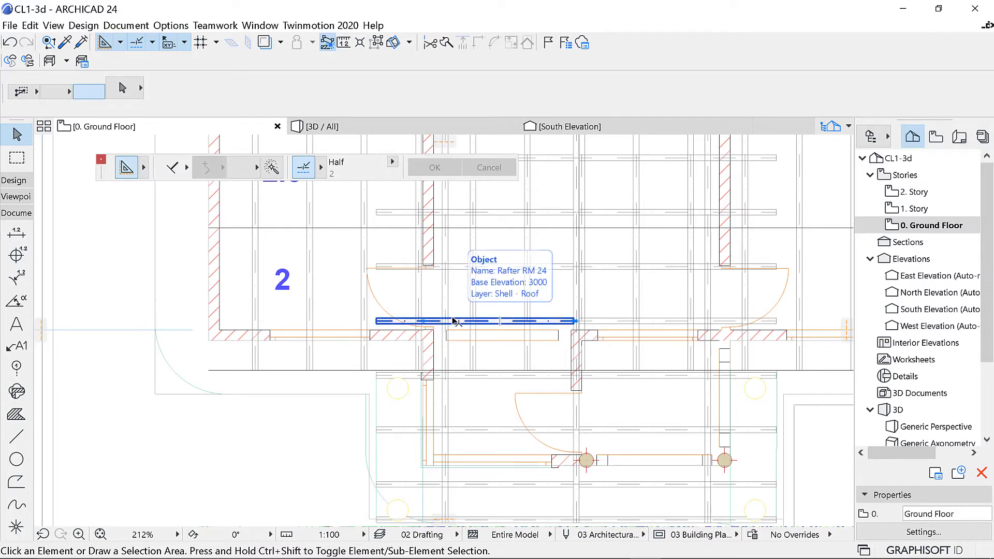
Step: Compare the porch and main roof rafters on the Ground Floor plan with their arrangement in the 3D view
{"action": "scroll", "coordinate": [453, 322], "scroll_direction": "down", "scroll_amount": 3}
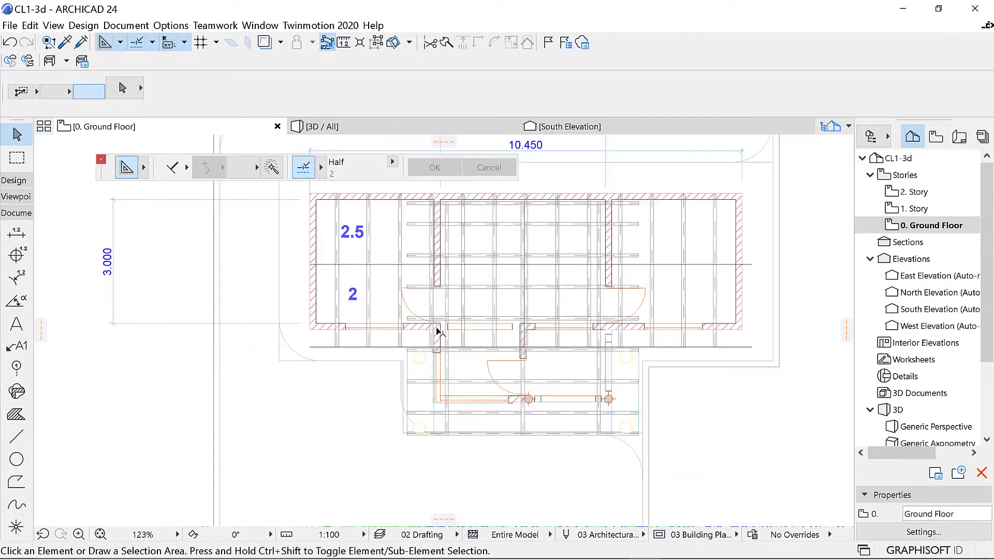
{"action": "scroll", "coordinate": [435, 413], "scroll_direction": "up", "scroll_amount": 1}
{"action": "scroll", "coordinate": [433, 414], "scroll_direction": "up", "scroll_amount": 1}
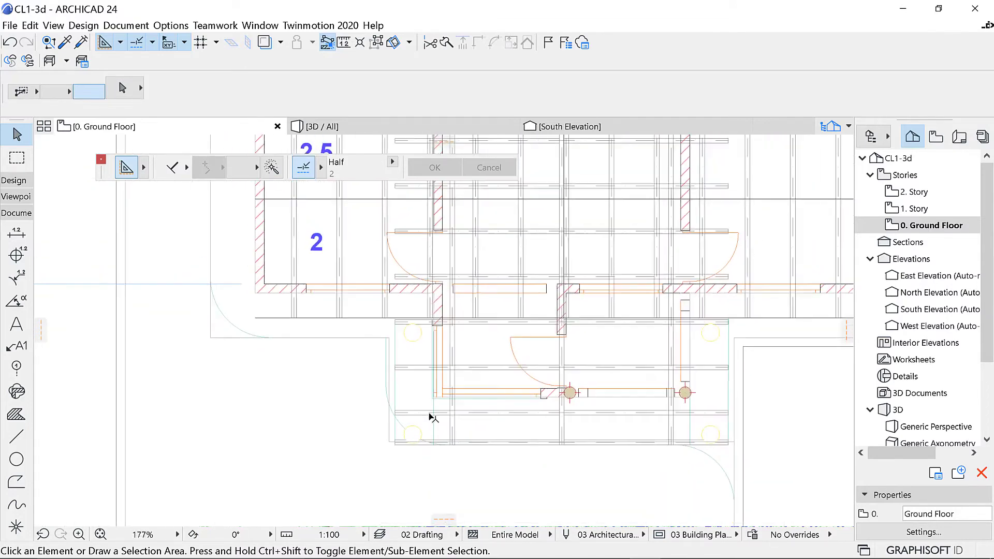
{"action": "scroll", "coordinate": [430, 416], "scroll_direction": "up", "scroll_amount": 1}
{"action": "scroll", "coordinate": [417, 321], "scroll_direction": "down", "scroll_amount": 3}
{"action": "scroll", "coordinate": [403, 300], "scroll_direction": "up", "scroll_amount": 1}
{"action": "scroll", "coordinate": [418, 303], "scroll_direction": "up", "scroll_amount": 3}
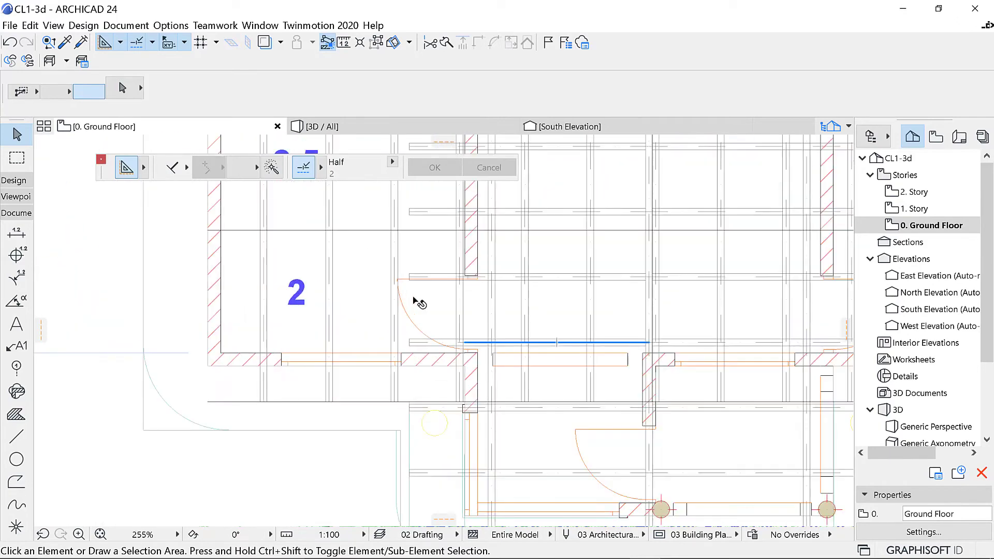
{"action": "left_click", "coordinate": [459, 124]}
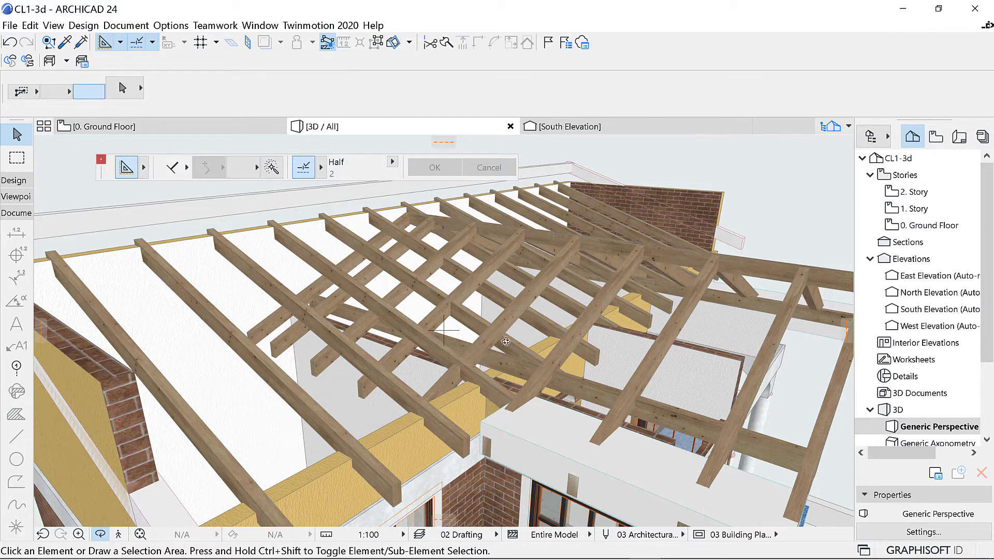
{"action": "left_click_drag", "start_coordinate": [417, 301], "coordinate": [591, 274]}
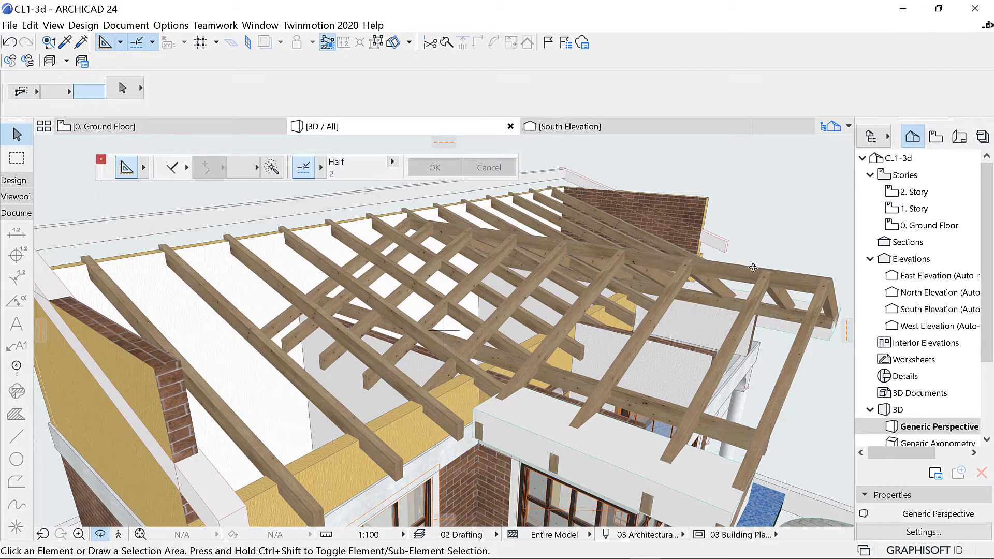
Step: Check the RoofMaker geometry settings of the outermost porch roof rafter in 3D, including its length and overhang
{"action": "left_click", "coordinate": [788, 374]}
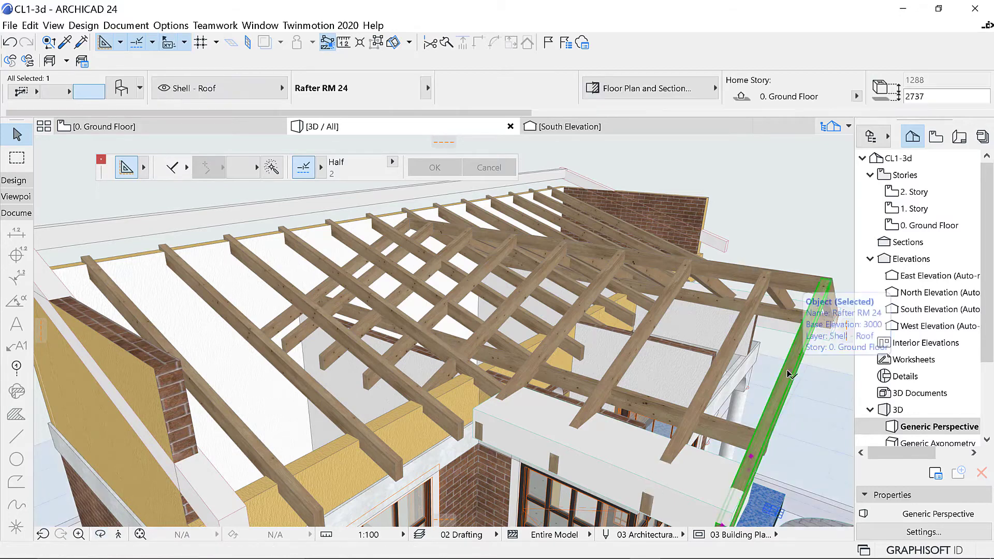
{"action": "double_click", "coordinate": [787, 374]}
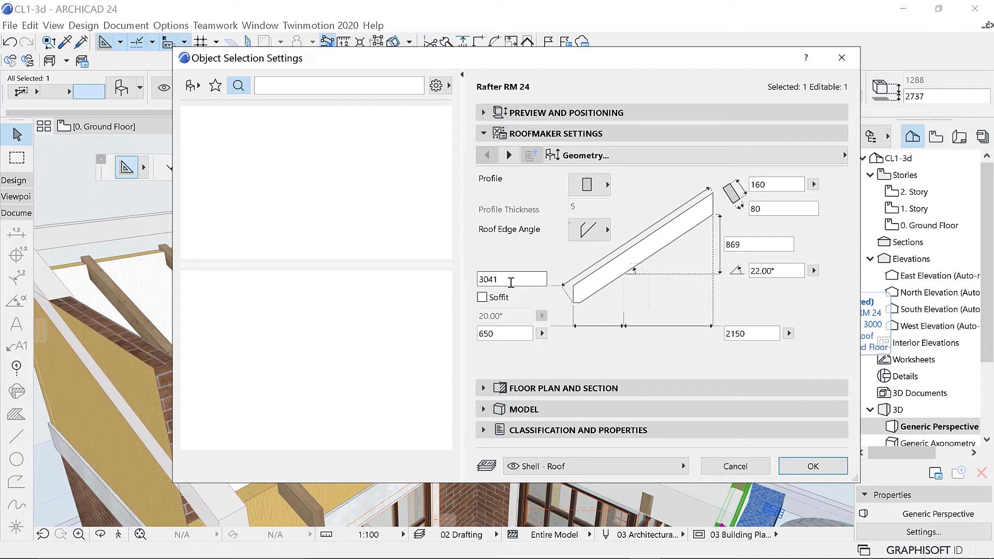
{"action": "left_click", "coordinate": [842, 57]}
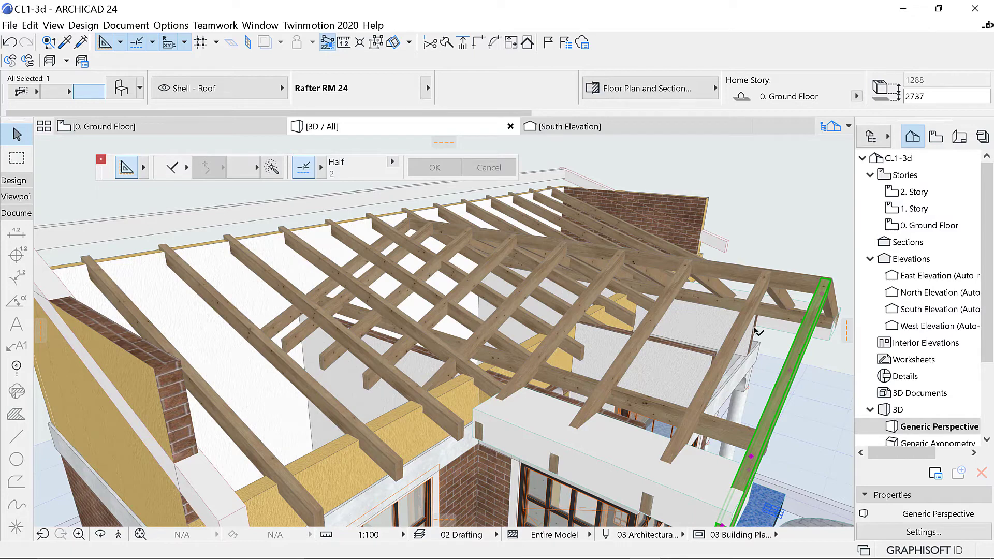
{"action": "key", "text": "Escape"}
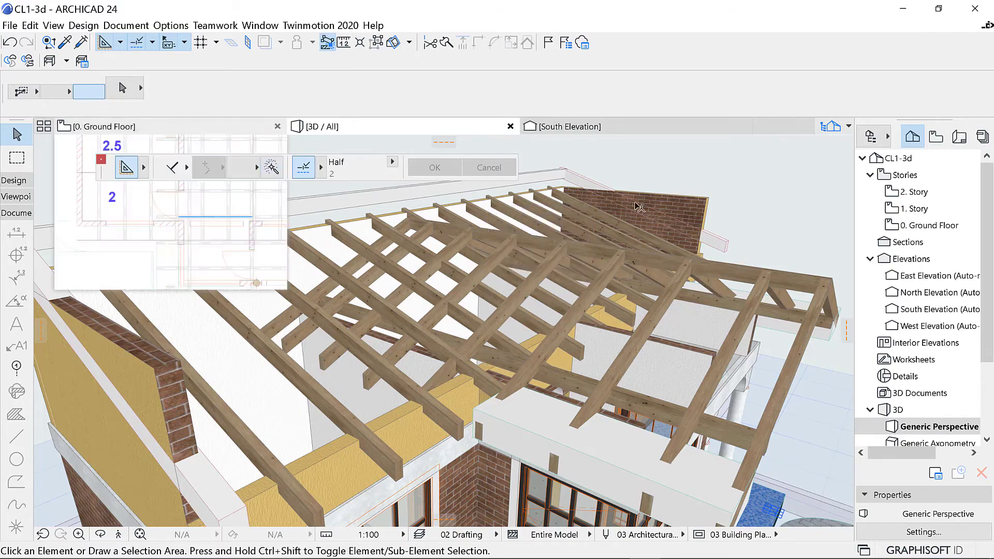
Step: Place a text label reading 3m inside the front porch, beside the entrance door, on the Ground Floor plan
{"action": "middle_click_drag", "start_coordinate": [661, 260], "coordinate": [241, 334], "text": "shift"}
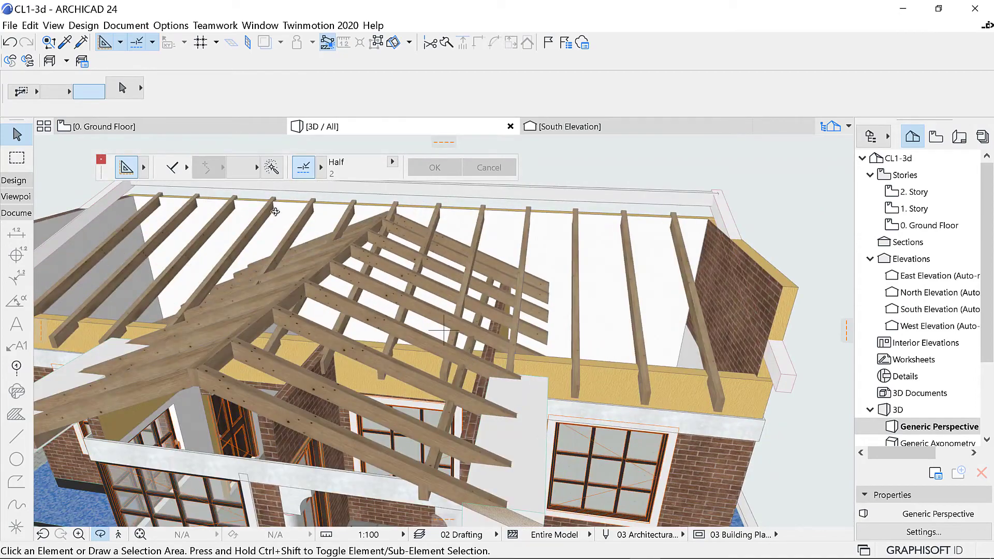
{"action": "left_click", "coordinate": [234, 129]}
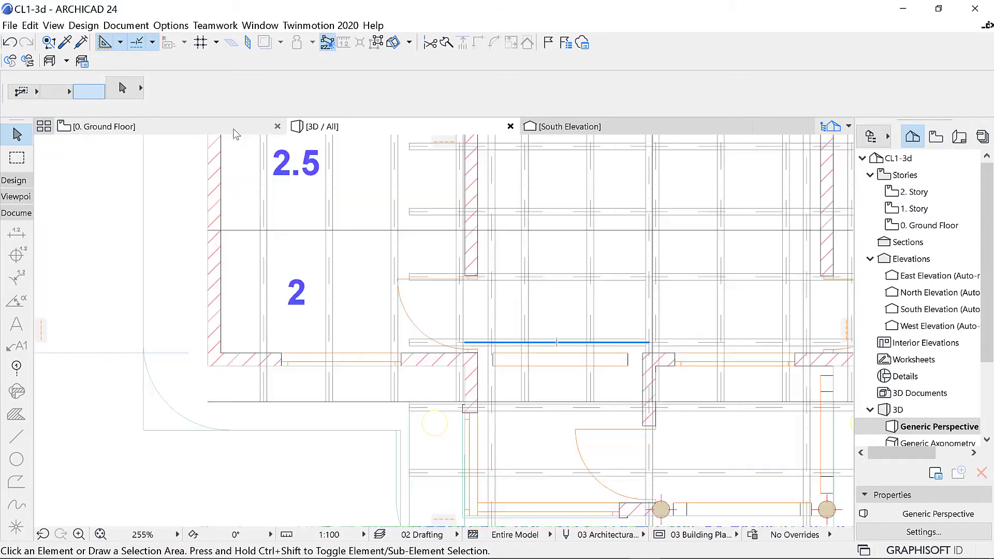
{"action": "scroll", "coordinate": [481, 413], "scroll_direction": "down", "scroll_amount": 5}
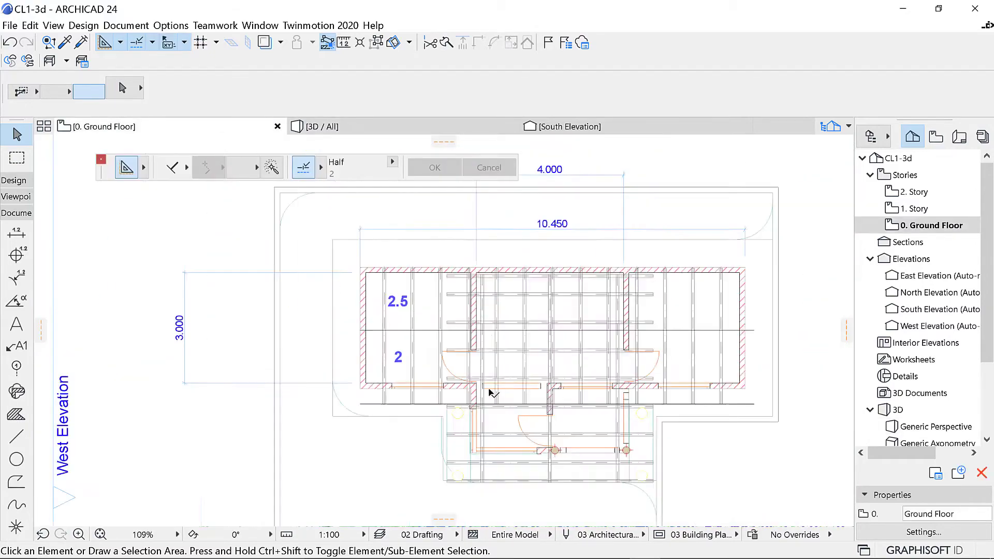
{"action": "scroll", "coordinate": [479, 418], "scroll_direction": "up", "scroll_amount": 6}
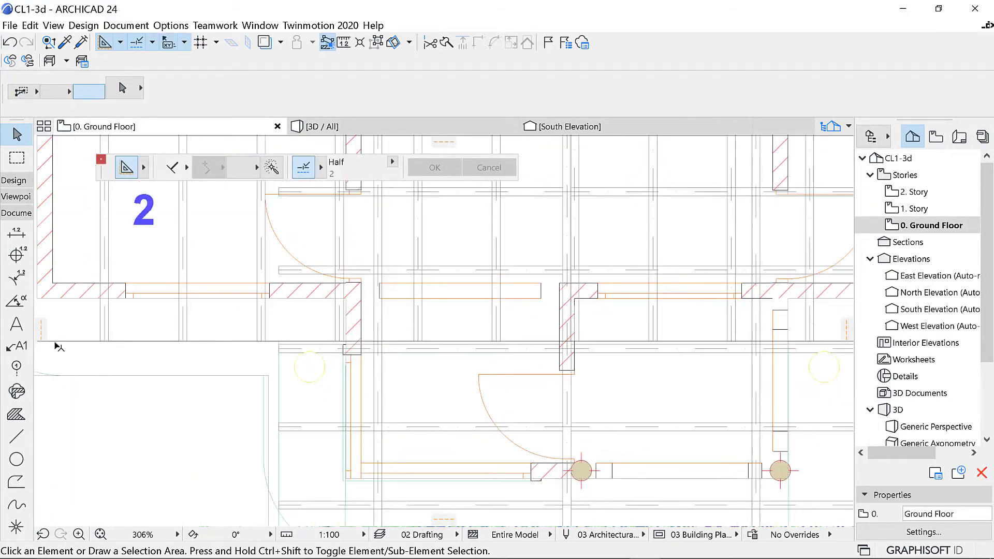
{"action": "left_click", "coordinate": [16, 324]}
{"action": "scroll", "coordinate": [365, 360], "scroll_direction": "up", "scroll_amount": 3}
{"action": "left_click", "coordinate": [366, 360]}
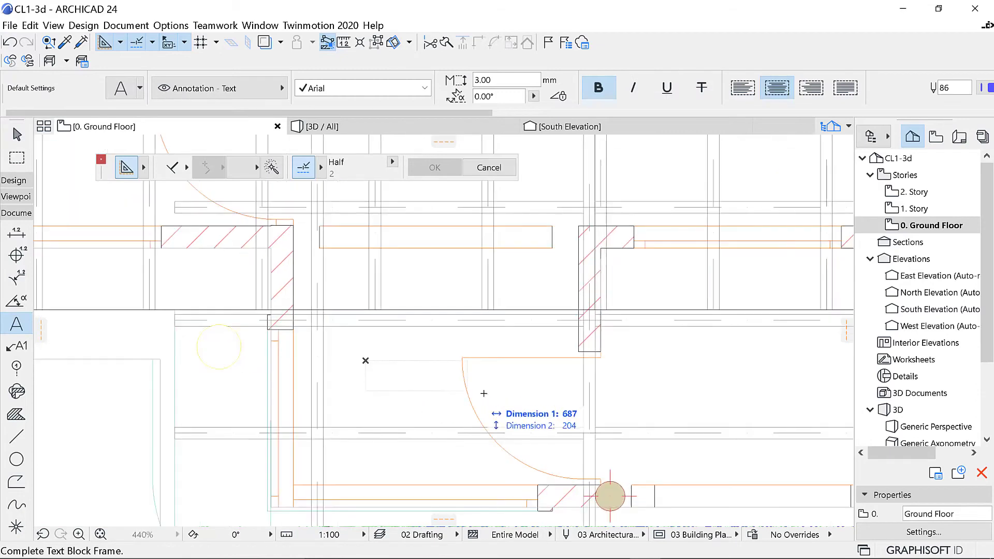
{"action": "left_click", "coordinate": [508, 432]}
{"action": "type", "text": "3m"}
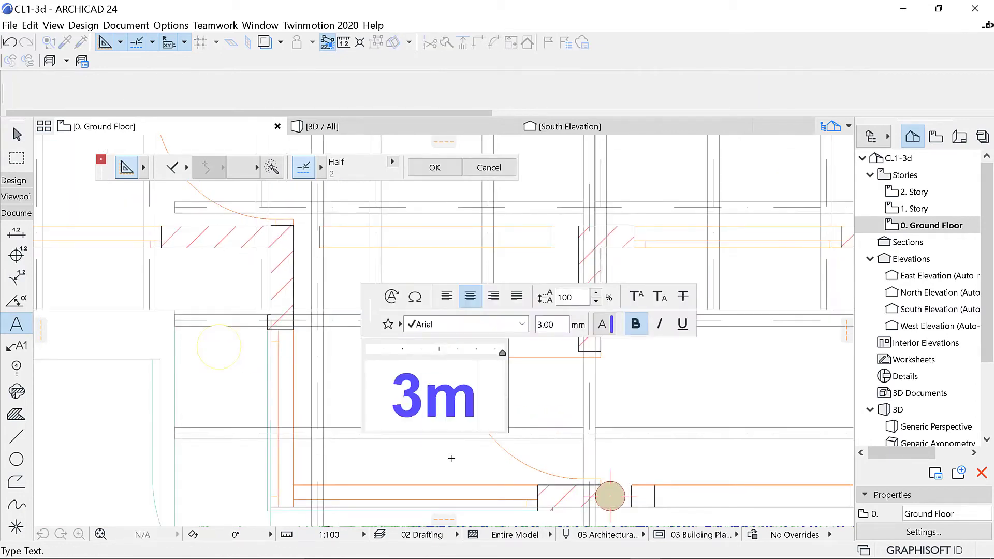
{"action": "left_click", "coordinate": [451, 458]}
{"action": "scroll", "coordinate": [455, 357], "scroll_direction": "down", "scroll_amount": 5}
{"action": "scroll", "coordinate": [456, 353], "scroll_direction": "down", "scroll_amount": 4}
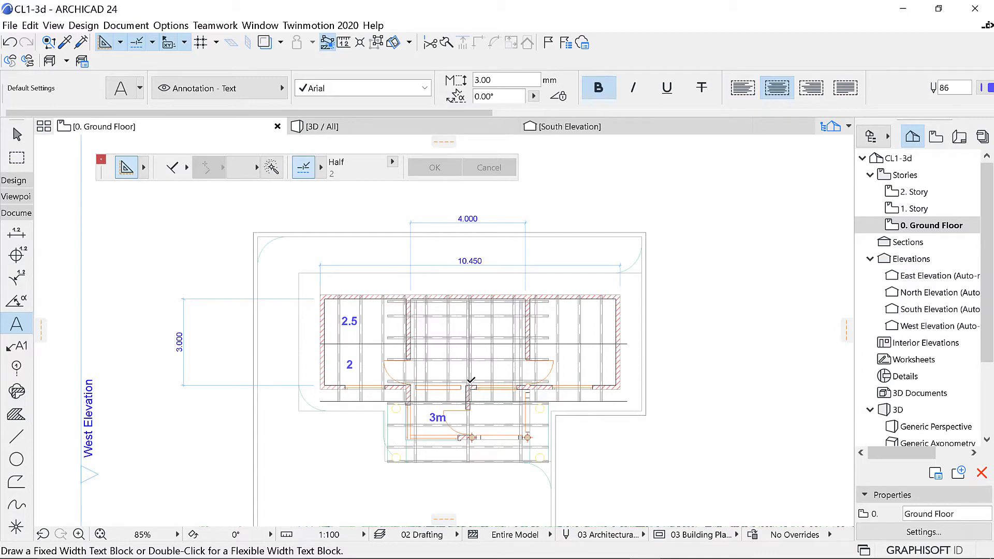
Step: Inspect the junction of the porch rafters with the main roof rafters in the 3D view
{"action": "scroll", "coordinate": [450, 328], "scroll_direction": "up", "scroll_amount": 5}
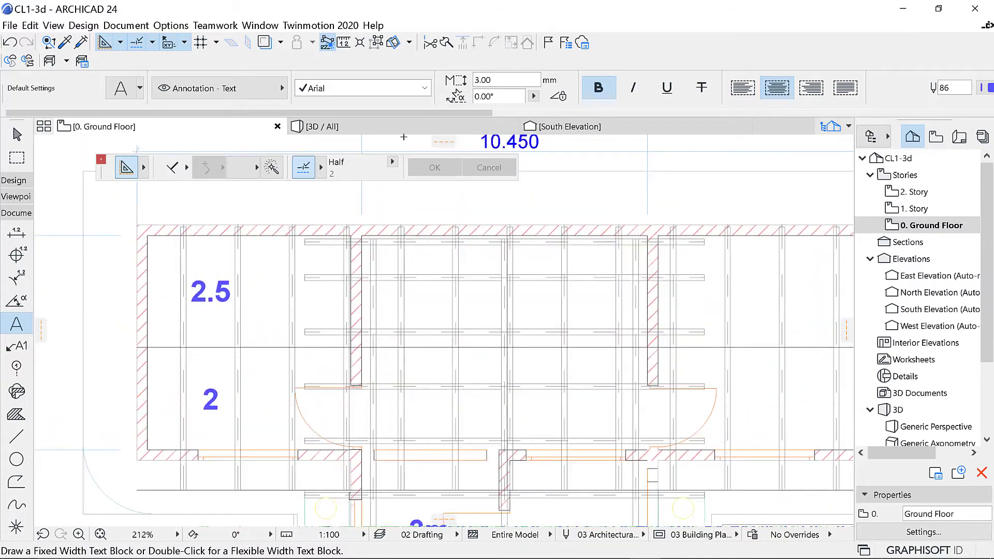
{"action": "left_click", "coordinate": [404, 127]}
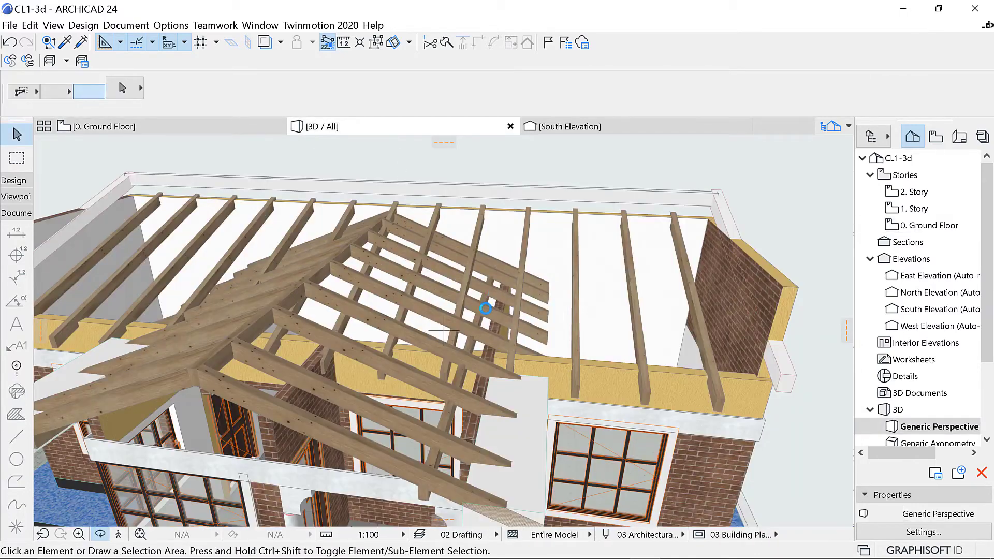
{"action": "middle_click_drag", "start_coordinate": [458, 269], "coordinate": [447, 396], "text": "shift"}
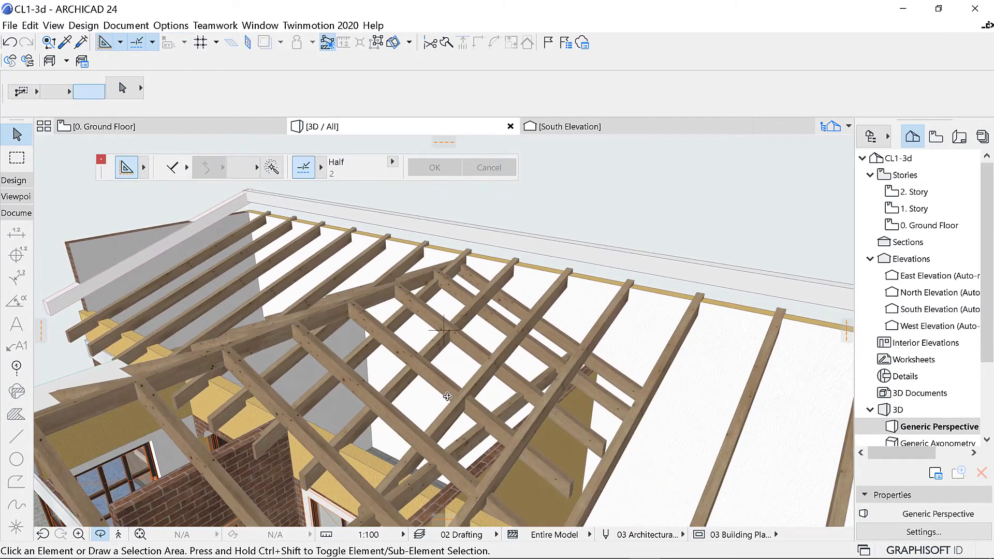
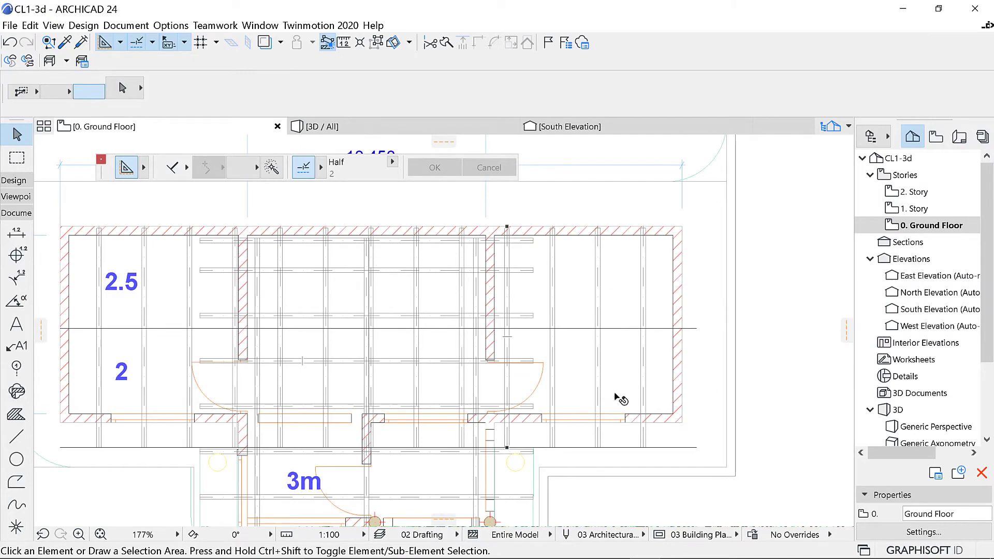
Step: Switch to File Explorer and go to the ARCHICAD PROJECTS folder on Local Disk (C:)
{"action": "mouse_move", "coordinate": [521, 558]}
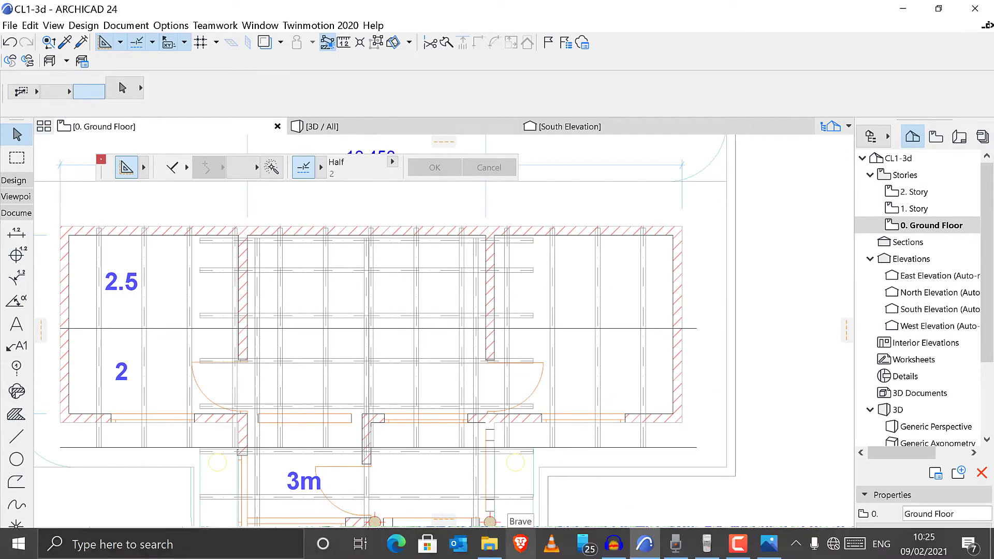
{"action": "left_click", "coordinate": [489, 544]}
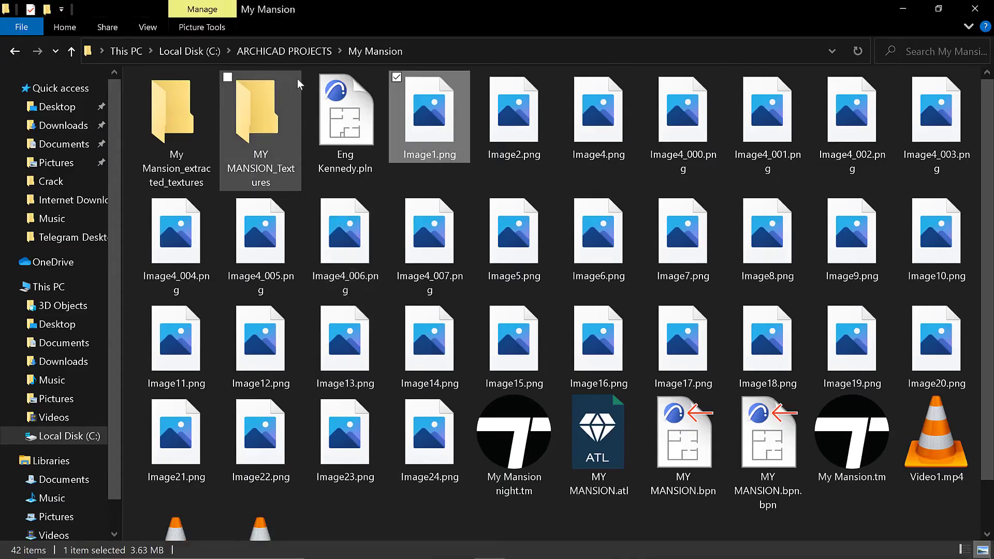
{"action": "left_click", "coordinate": [297, 52]}
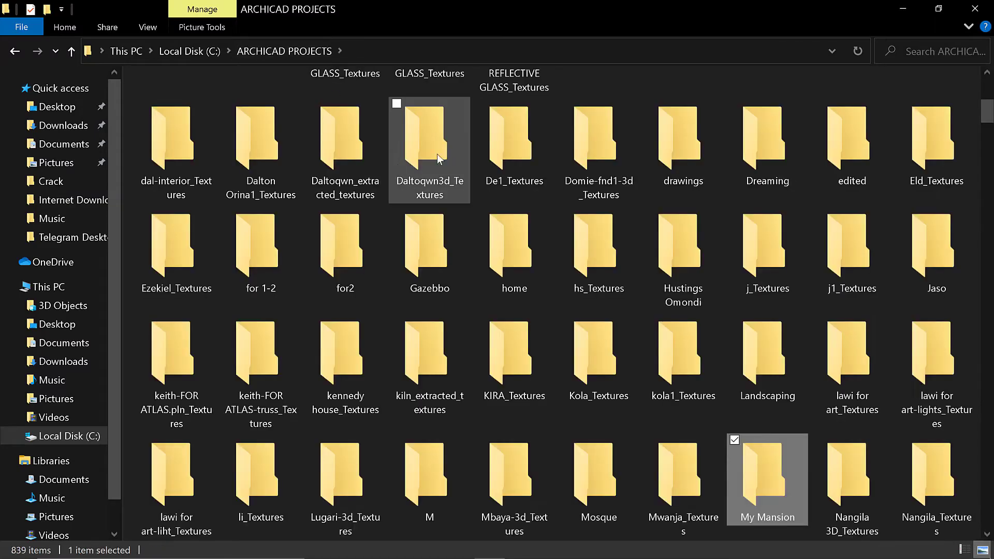
Step: Look through the contents of the Objects folder and return to ARCHICAD PROJECTS
{"action": "left_click", "coordinate": [437, 157]}
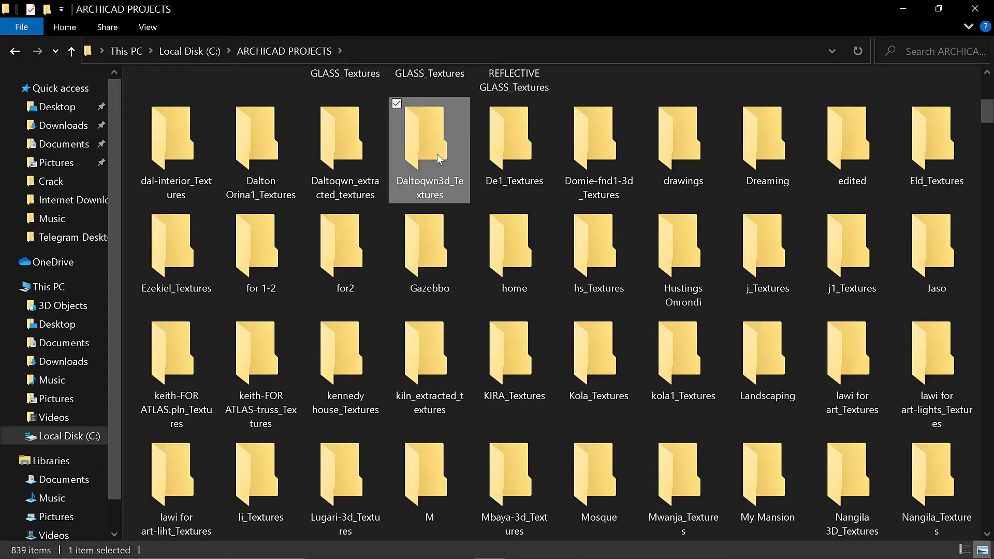
{"action": "key", "text": "o"}
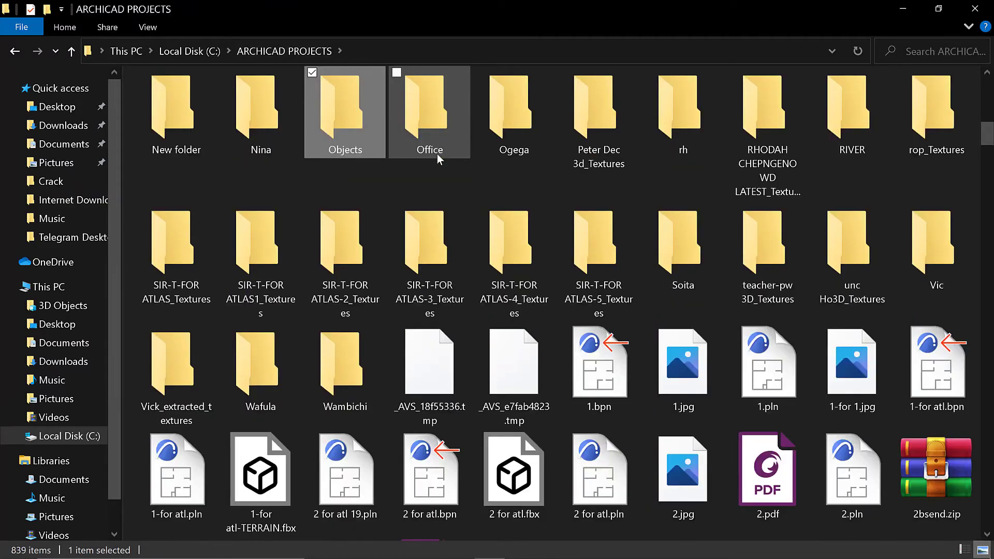
{"action": "double_click", "coordinate": [372, 129]}
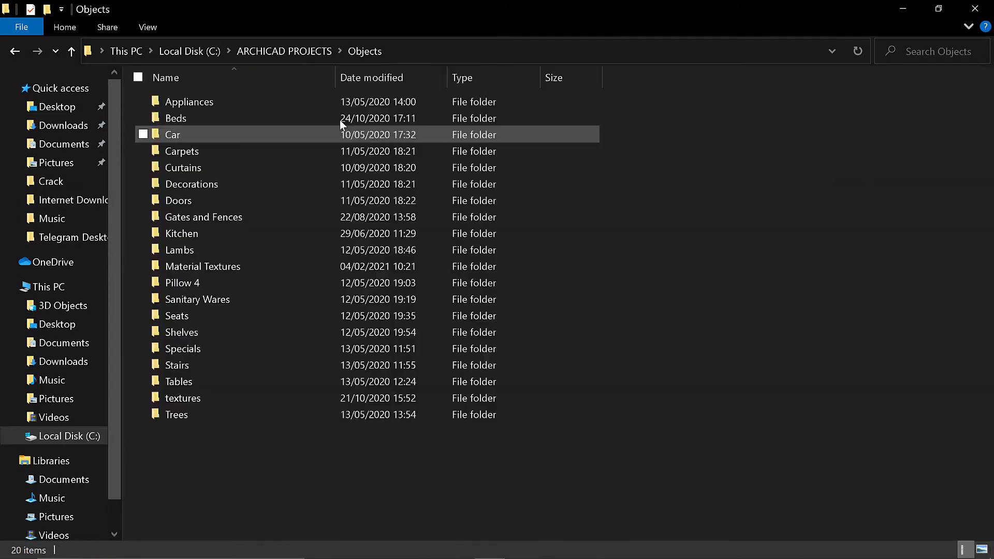
{"action": "left_click", "coordinate": [305, 52]}
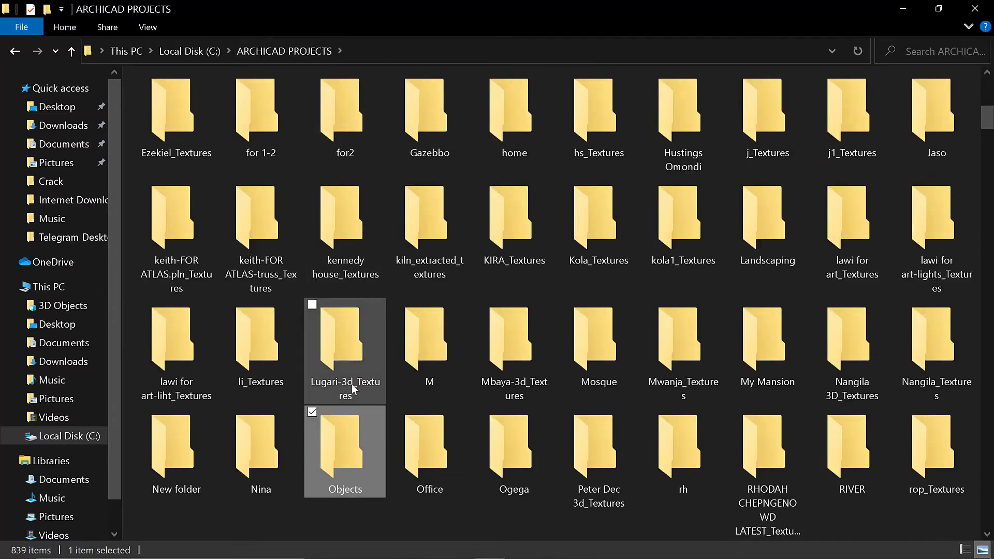
{"action": "mouse_move", "coordinate": [349, 444]}
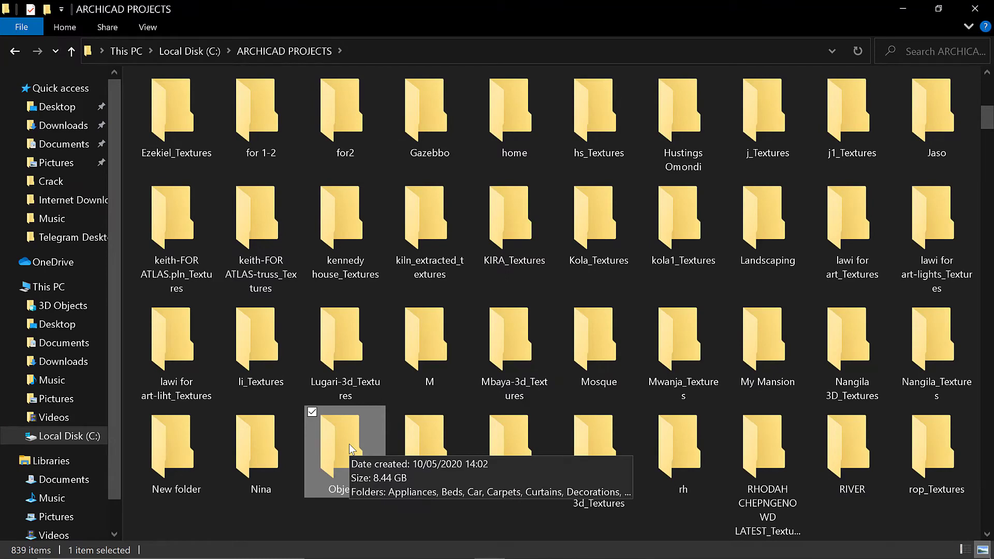
{"action": "double_click", "coordinate": [339, 449]}
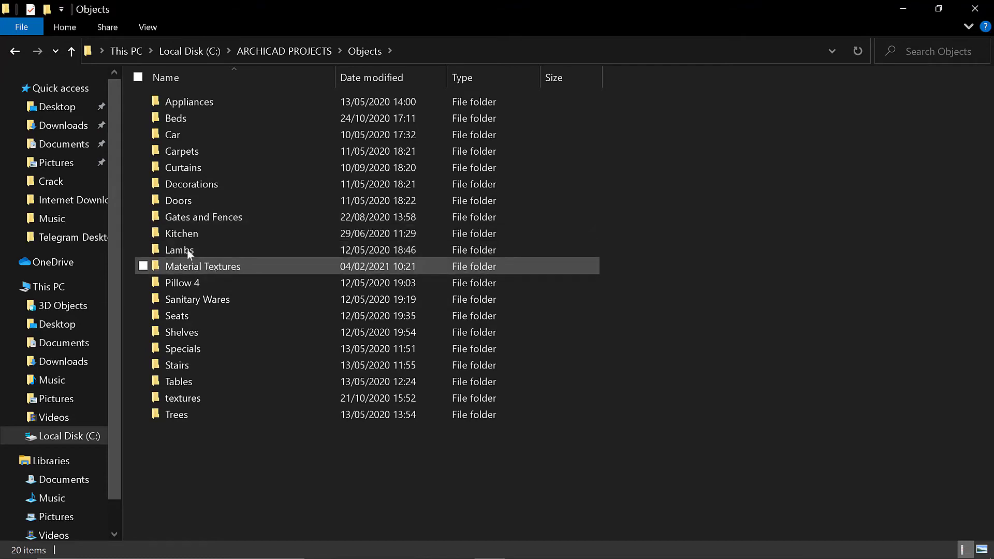
{"action": "left_click", "coordinate": [287, 42]}
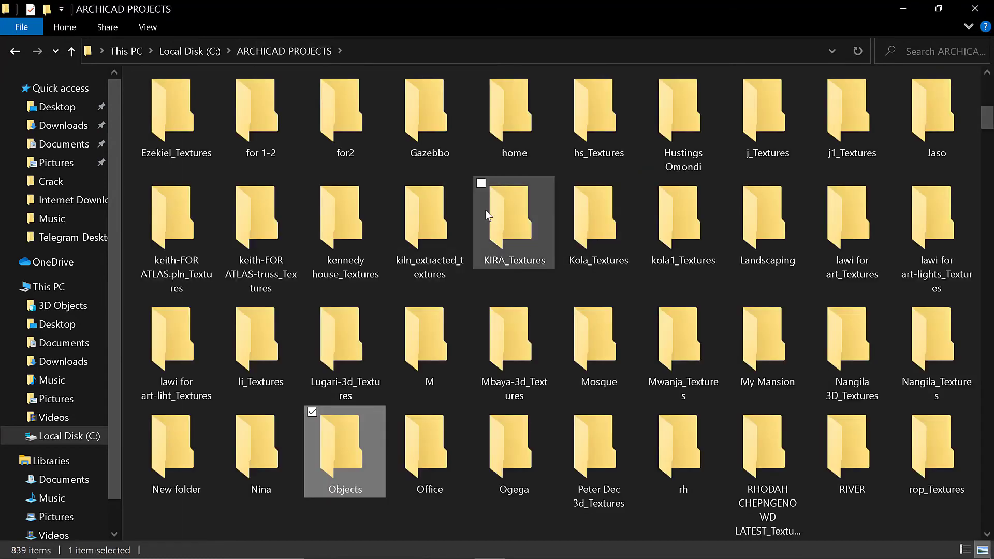
Step: Locate the Cl1 project folder in ARCHICAD PROJECTS and open it
{"action": "left_click", "coordinate": [498, 216]}
{"action": "scroll", "coordinate": [499, 215], "scroll_direction": "up", "scroll_amount": 5}
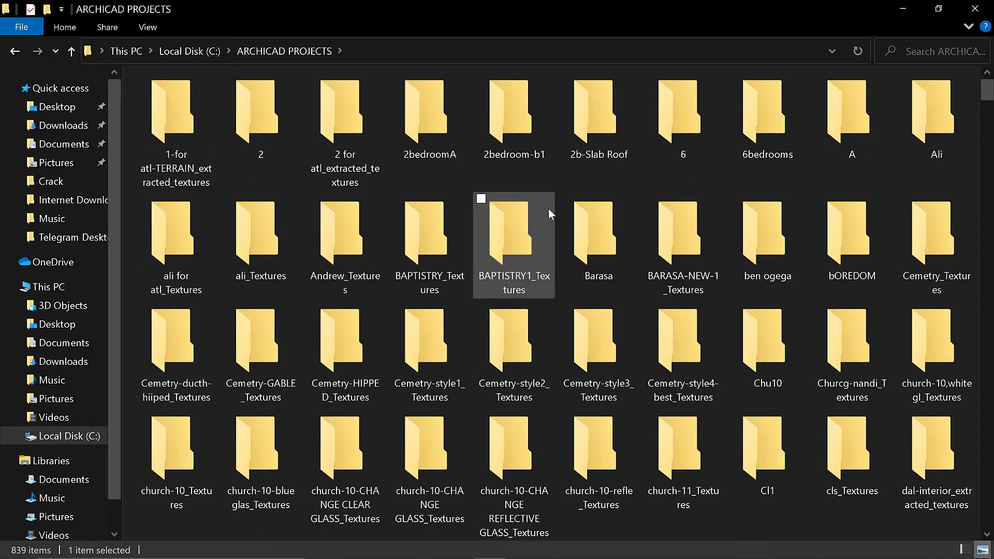
{"action": "key", "text": "c"}
{"action": "scroll", "coordinate": [595, 154], "scroll_direction": "up", "scroll_amount": 3}
{"action": "scroll", "coordinate": [889, 185], "scroll_direction": "up", "scroll_amount": 7}
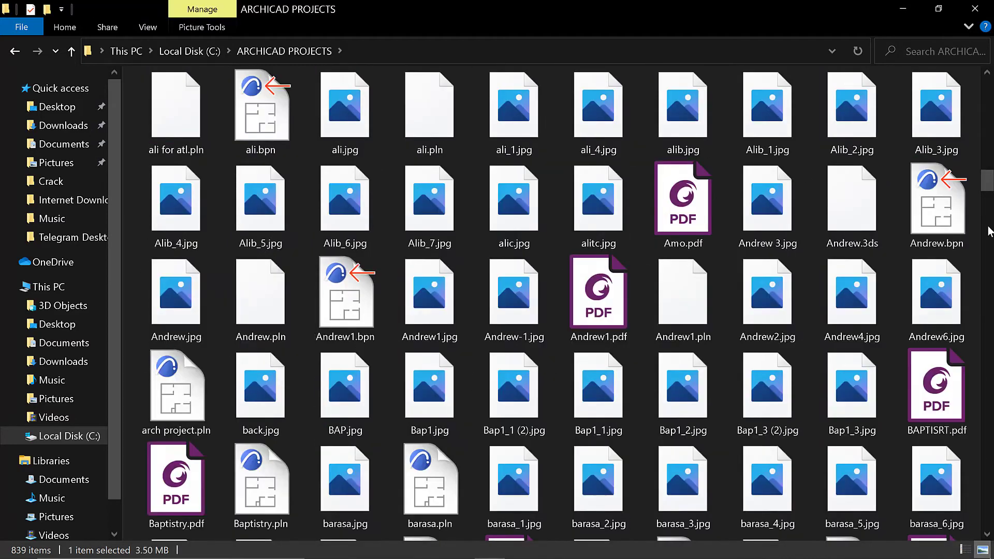
{"action": "left_click_drag", "start_coordinate": [985, 160], "coordinate": [987, 80]}
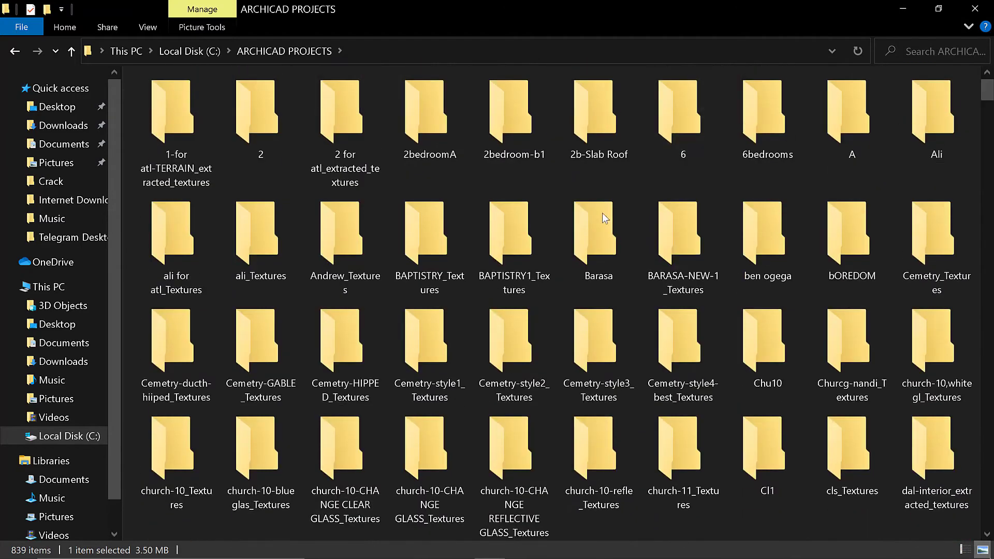
{"action": "key", "text": "c"}
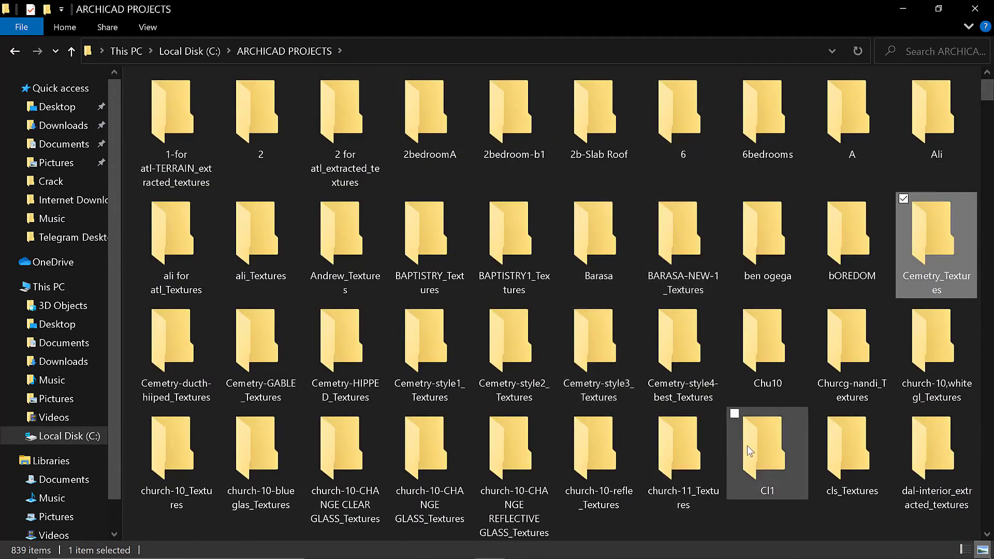
{"action": "left_click", "coordinate": [760, 460]}
{"action": "double_click", "coordinate": [759, 459]}
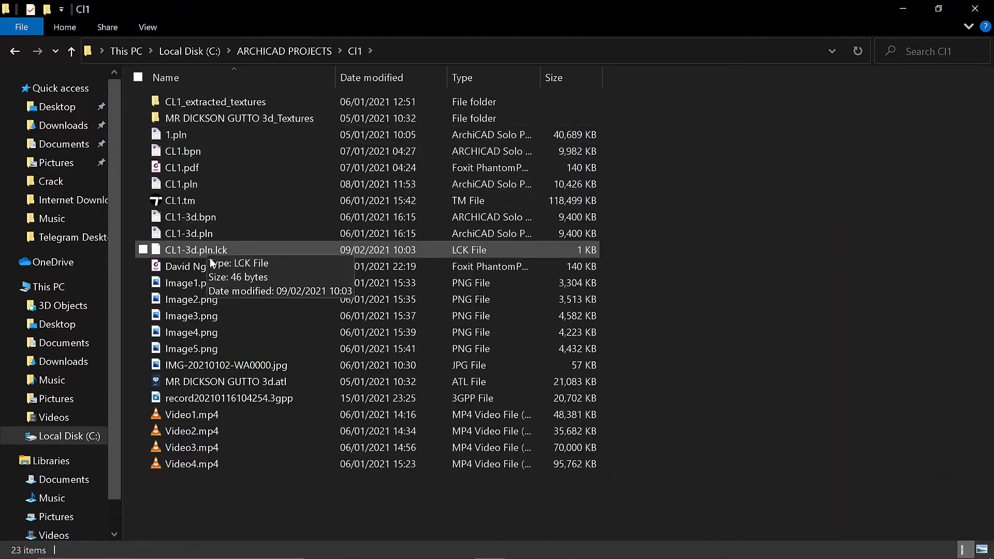
Step: Open the Image1.png house render from the Cl1 folder and advance to Image3.png to view the roof
{"action": "mouse_move", "coordinate": [216, 285]}
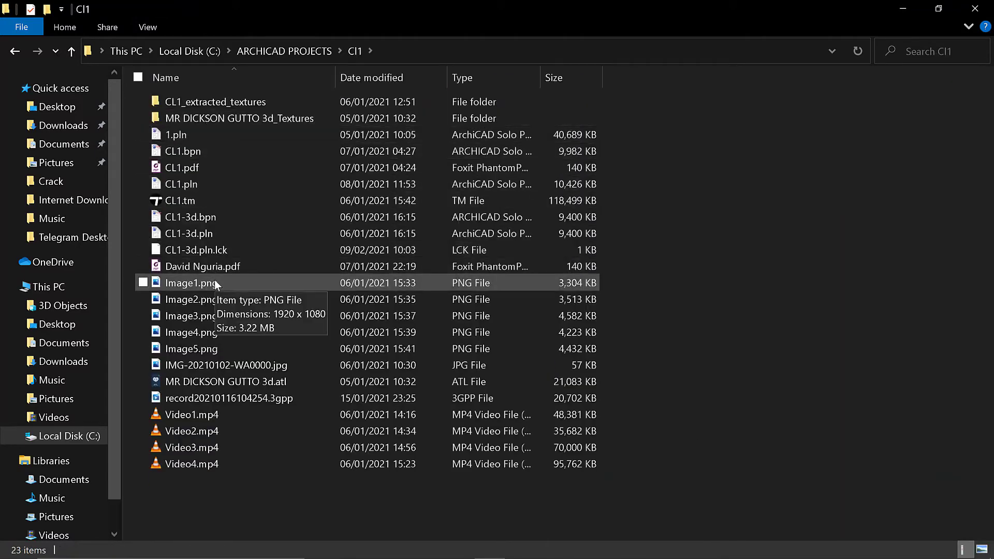
{"action": "left_click", "coordinate": [217, 285]}
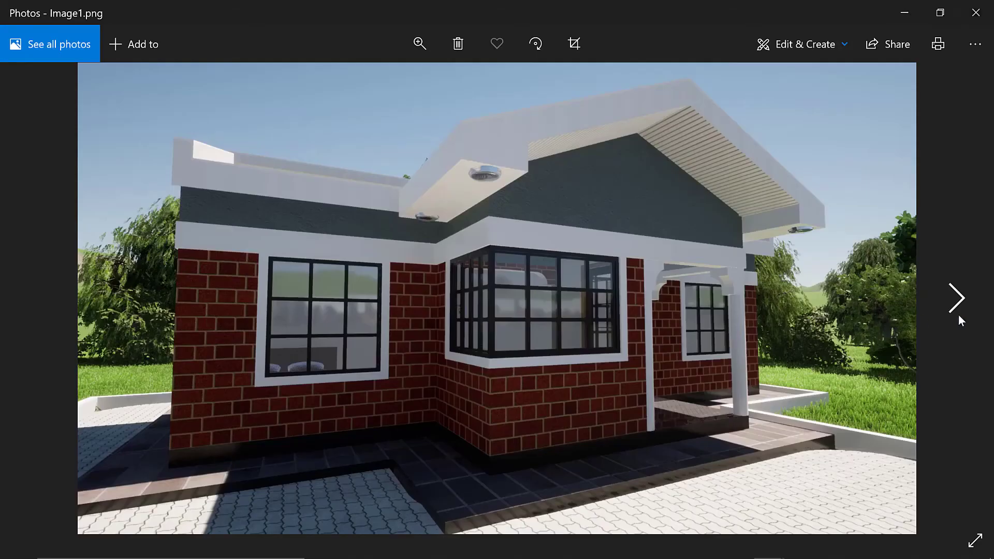
{"action": "left_click", "coordinate": [964, 300]}
{"action": "left_click", "coordinate": [964, 301]}
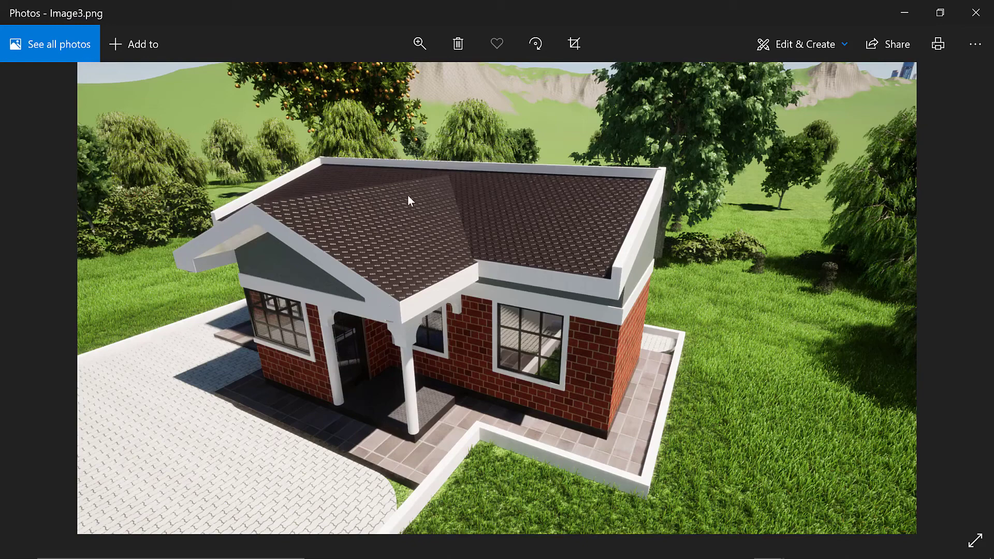
Step: Switch to ARCHICAD and examine how the porch and main roof rafters overlap in the Ground Floor plan
{"action": "mouse_move", "coordinate": [708, 517]}
{"action": "mouse_move", "coordinate": [675, 558]}
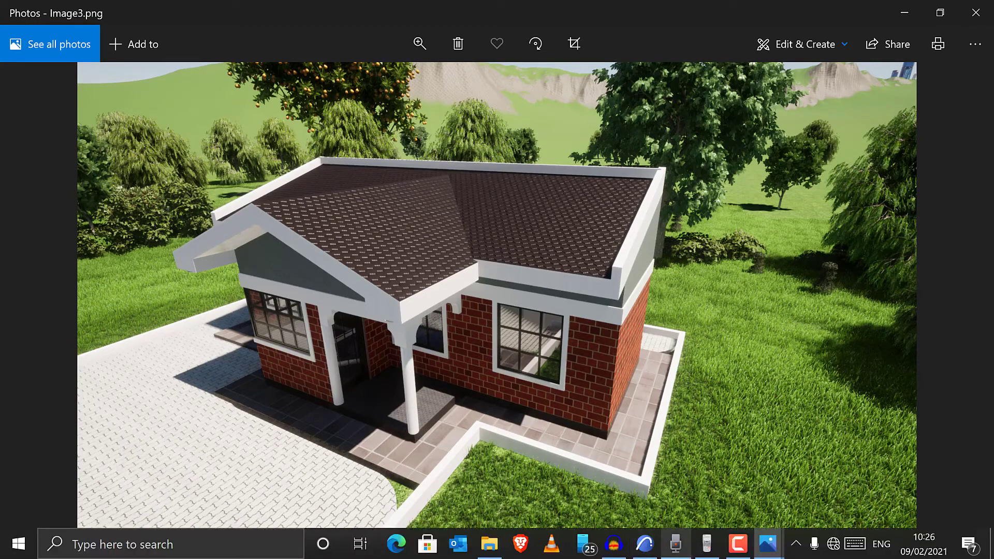
{"action": "left_click", "coordinate": [645, 544]}
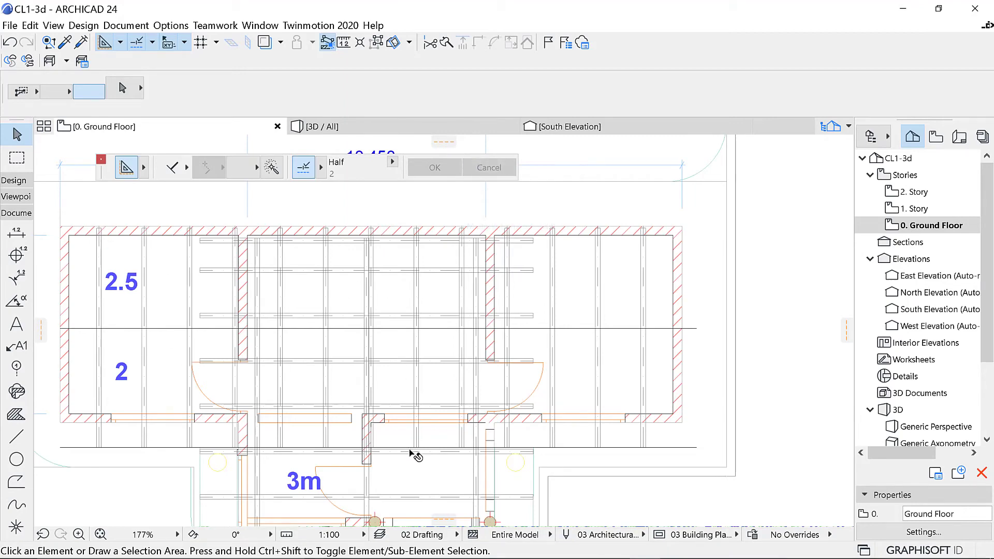
{"action": "scroll", "coordinate": [496, 307], "scroll_direction": "down", "scroll_amount": 3}
{"action": "scroll", "coordinate": [495, 306], "scroll_direction": "down", "scroll_amount": 1}
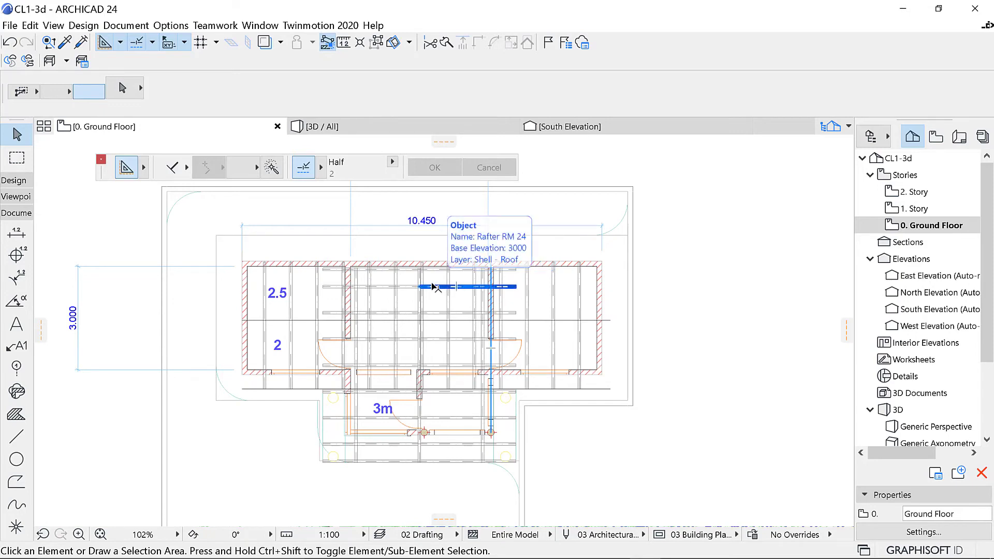
{"action": "scroll", "coordinate": [434, 287], "scroll_direction": "up", "scroll_amount": 2}
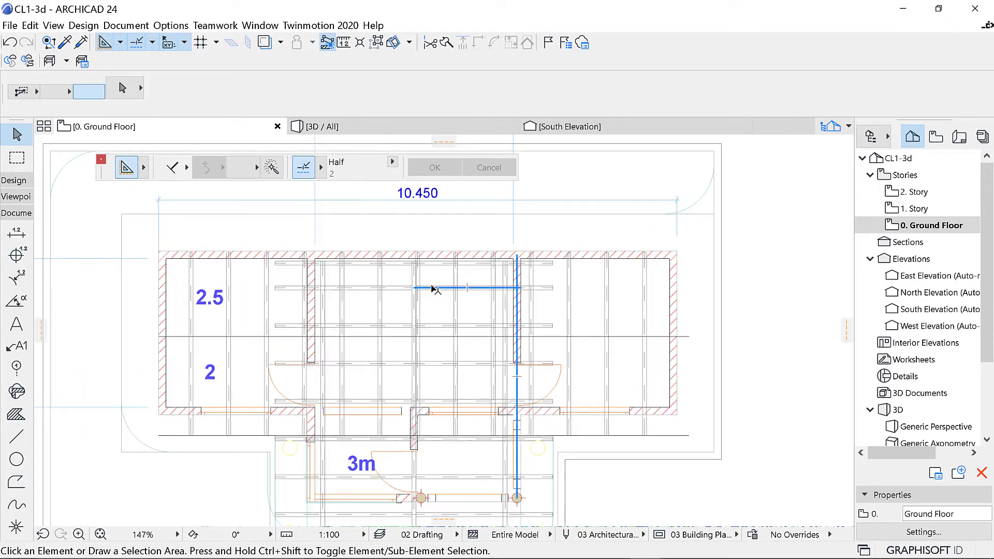
{"action": "scroll", "coordinate": [435, 287], "scroll_direction": "down", "scroll_amount": 3}
{"action": "scroll", "coordinate": [484, 322], "scroll_direction": "up", "scroll_amount": 4}
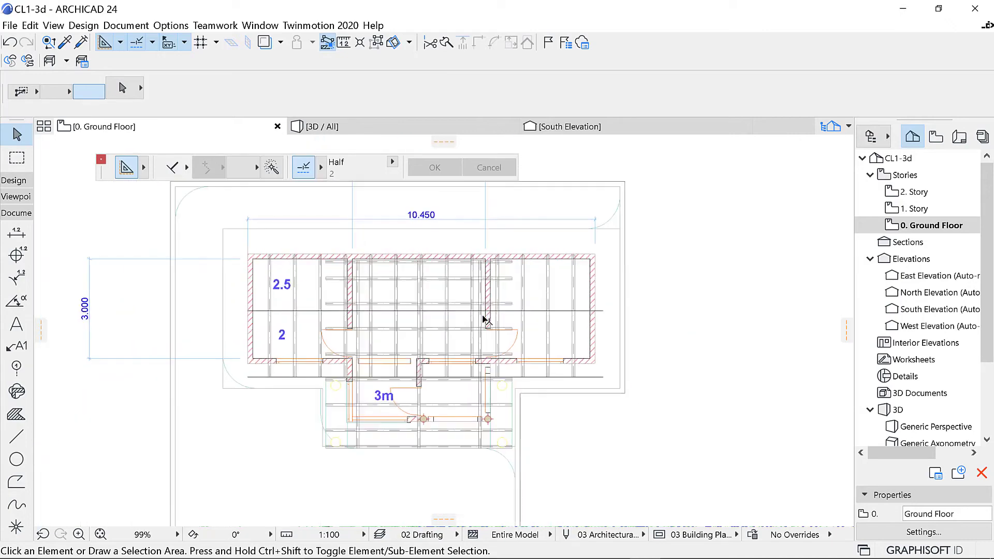
{"action": "scroll", "coordinate": [477, 322], "scroll_direction": "down", "scroll_amount": 4}
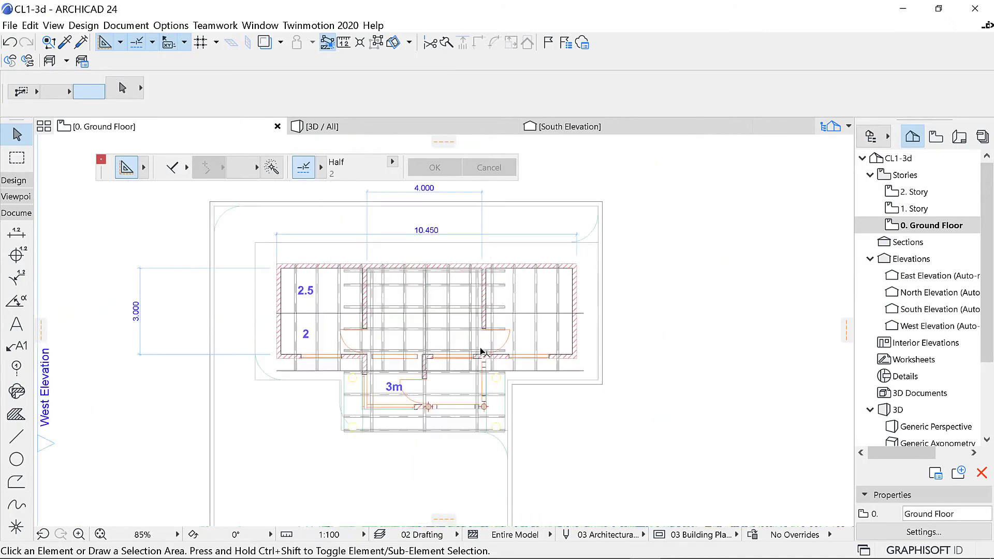
{"action": "scroll", "coordinate": [482, 409], "scroll_direction": "up", "scroll_amount": 2}
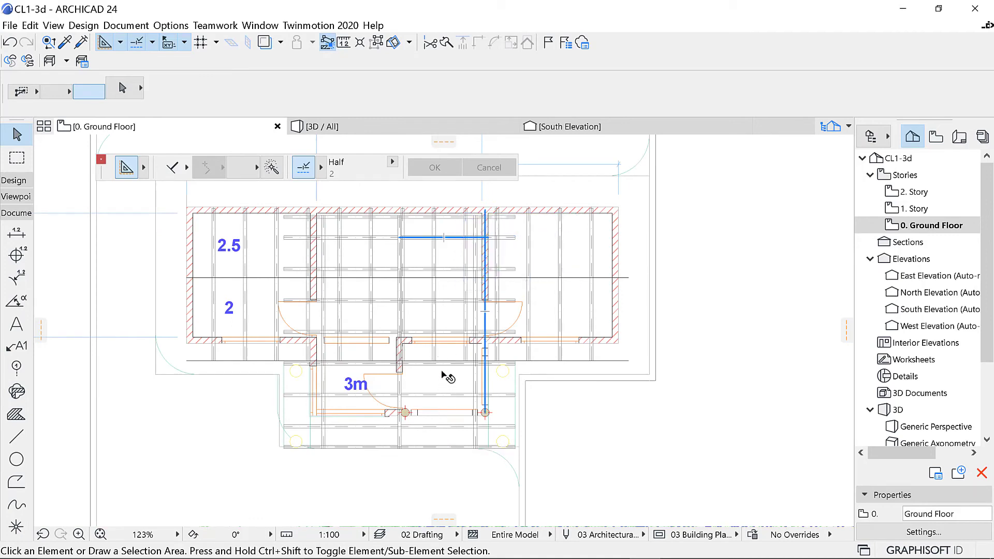
{"action": "middle_click_drag", "start_coordinate": [448, 318], "coordinate": [447, 351]}
{"action": "scroll", "coordinate": [448, 353], "scroll_direction": "up", "scroll_amount": 2}
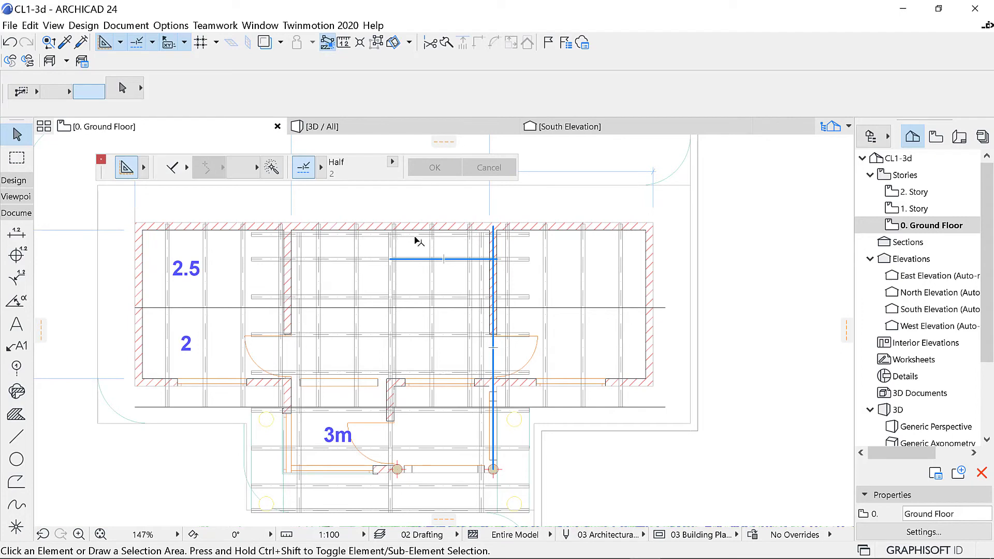
Step: Switch to the Photos window and check the roof shape in the Image3.png render
{"action": "mouse_move", "coordinate": [676, 552]}
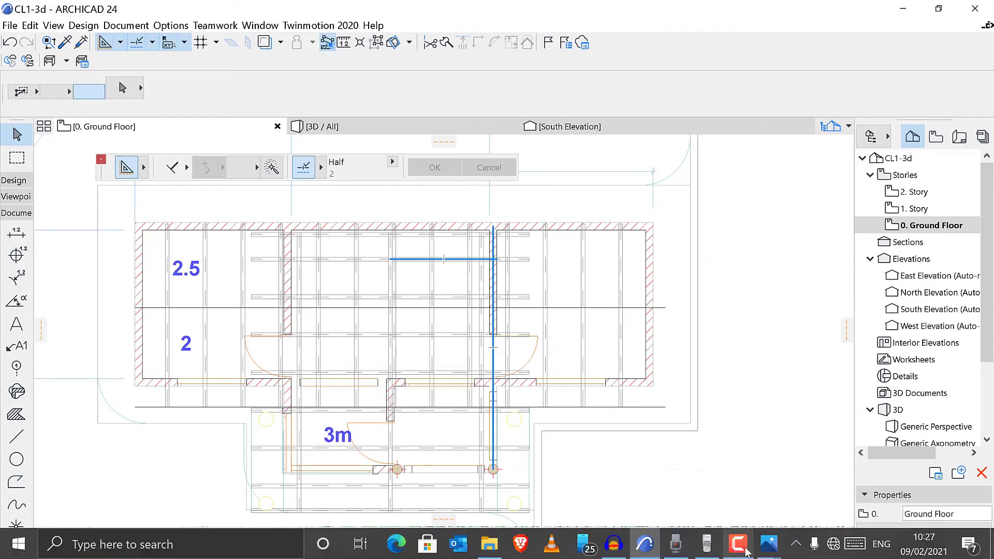
{"action": "left_click", "coordinate": [767, 552]}
{"action": "left_click", "coordinate": [689, 450]}
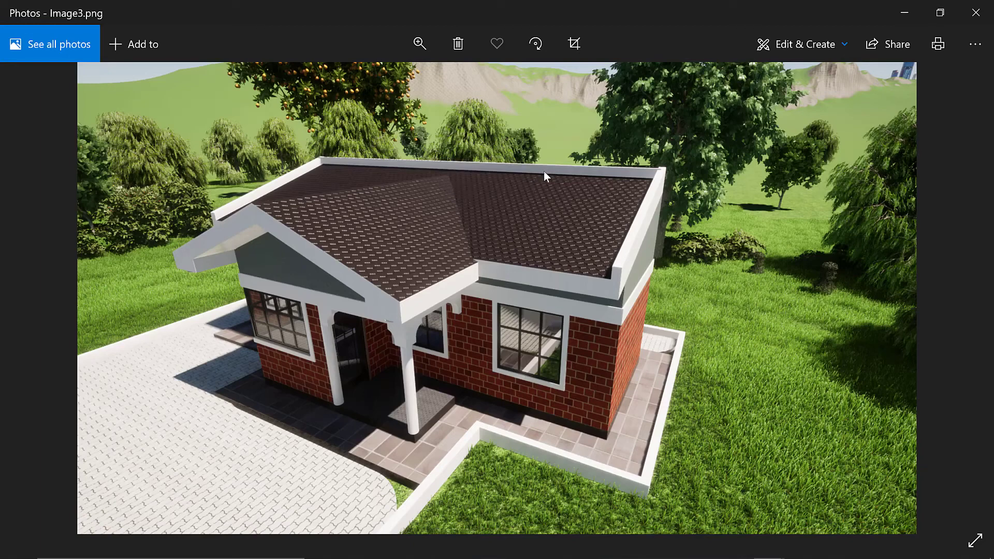
Step: Return to ARCHICAD and compare the rafters in the Ground Floor plan with the 3D view
{"action": "mouse_move", "coordinate": [739, 552]}
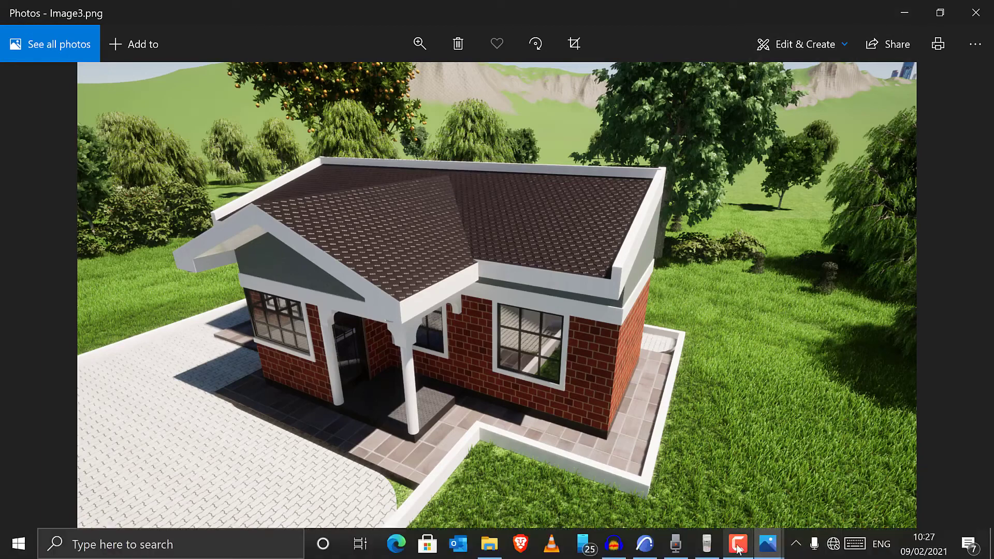
{"action": "left_click", "coordinate": [645, 544]}
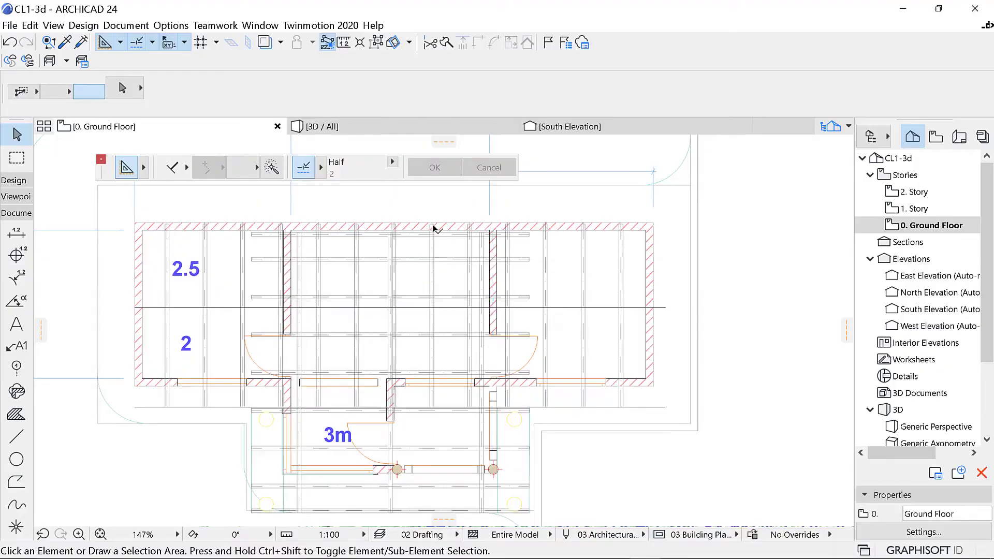
{"action": "scroll", "coordinate": [434, 228], "scroll_direction": "up", "scroll_amount": 3}
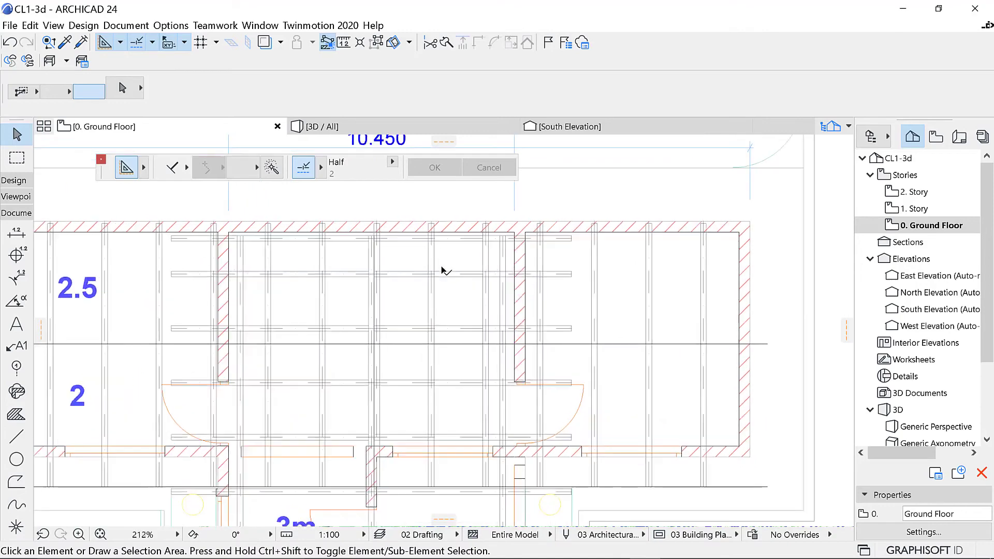
{"action": "left_click", "coordinate": [404, 133]}
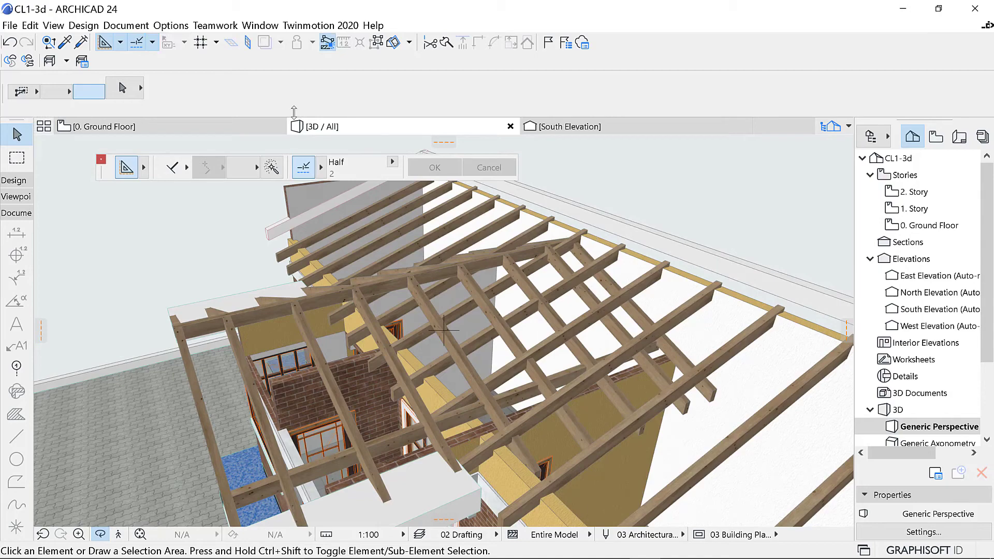
{"action": "left_click", "coordinate": [185, 123]}
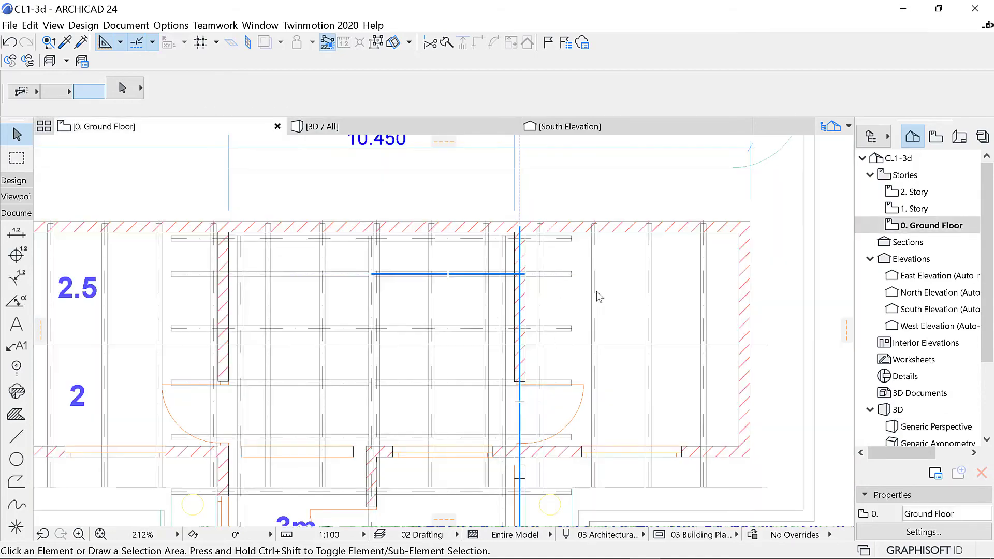
Step: Examine the main roof rafters across the full width of the house in the Ground Floor plan
{"action": "scroll", "coordinate": [456, 274], "scroll_direction": "down", "scroll_amount": 4}
{"action": "scroll", "coordinate": [435, 273], "scroll_direction": "up", "scroll_amount": 7}
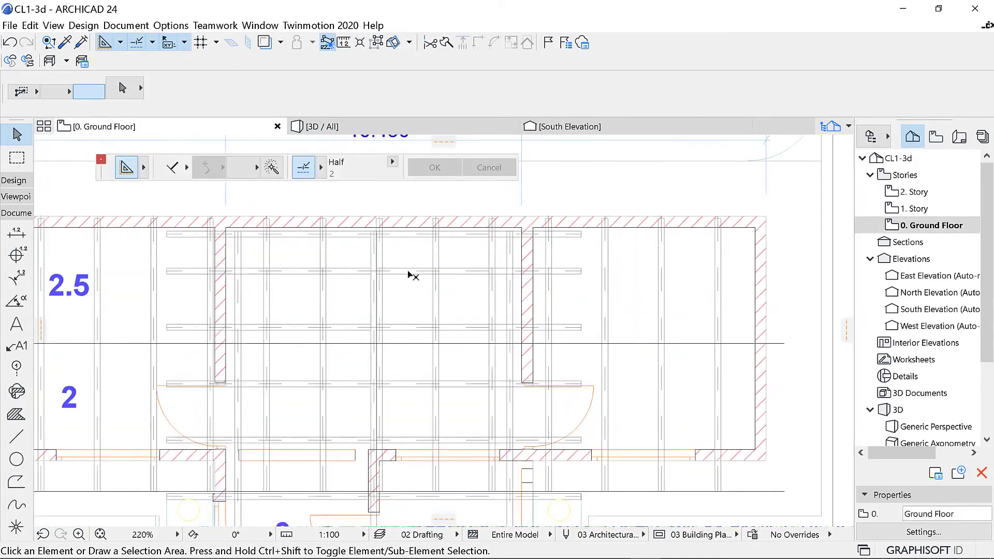
{"action": "scroll", "coordinate": [497, 290], "scroll_direction": "down", "scroll_amount": 3}
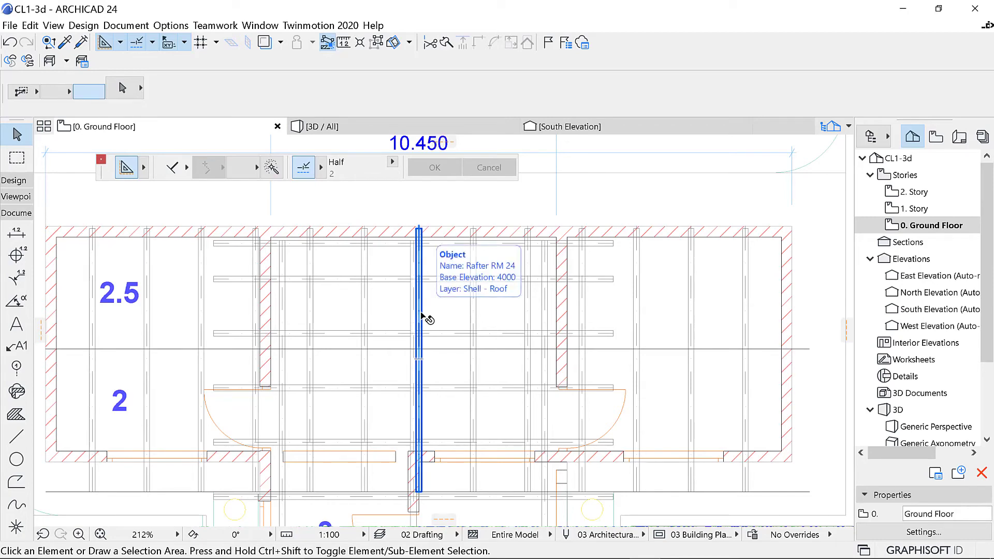
{"action": "scroll", "coordinate": [504, 275], "scroll_direction": "down", "scroll_amount": 3}
{"action": "scroll", "coordinate": [475, 290], "scroll_direction": "up", "scroll_amount": 5}
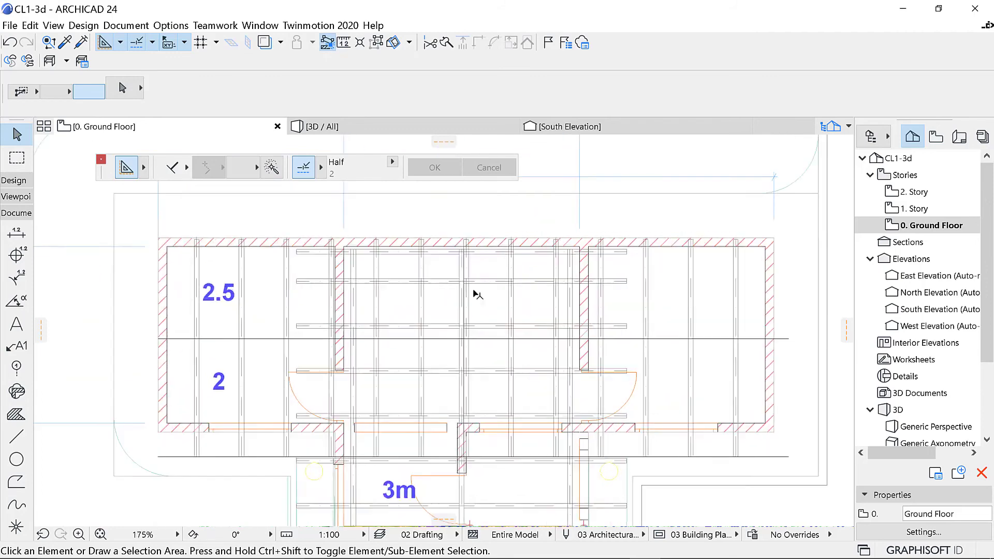
{"action": "scroll", "coordinate": [611, 282], "scroll_direction": "down", "scroll_amount": 2}
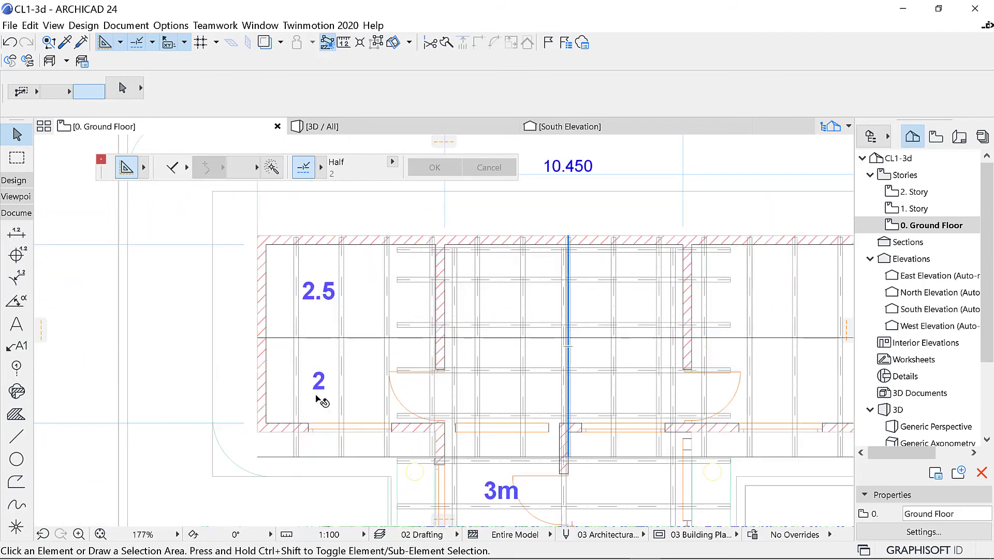
{"action": "scroll", "coordinate": [271, 308], "scroll_direction": "down", "scroll_amount": 3}
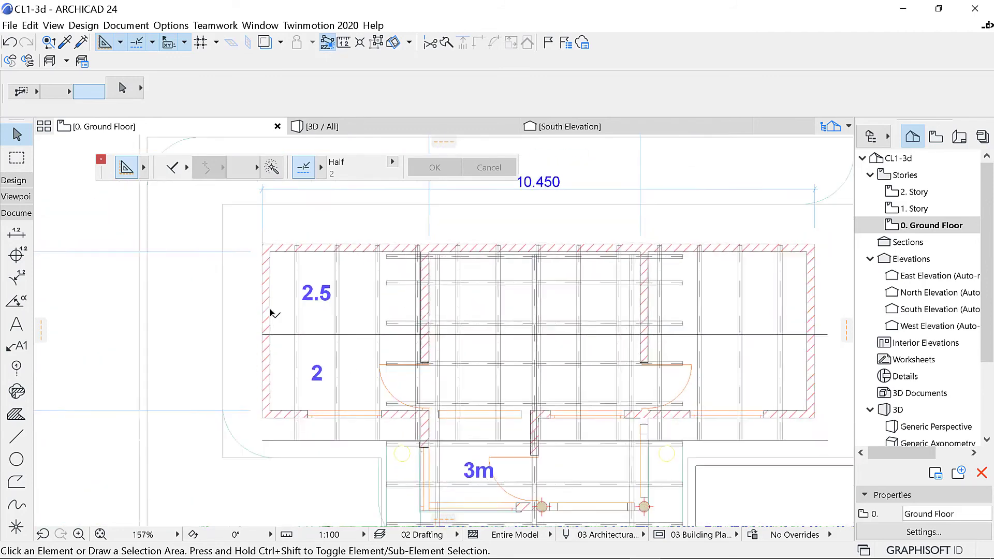
{"action": "scroll", "coordinate": [193, 317], "scroll_direction": "up", "scroll_amount": 5}
{"action": "scroll", "coordinate": [193, 317], "scroll_direction": "down", "scroll_amount": 2}
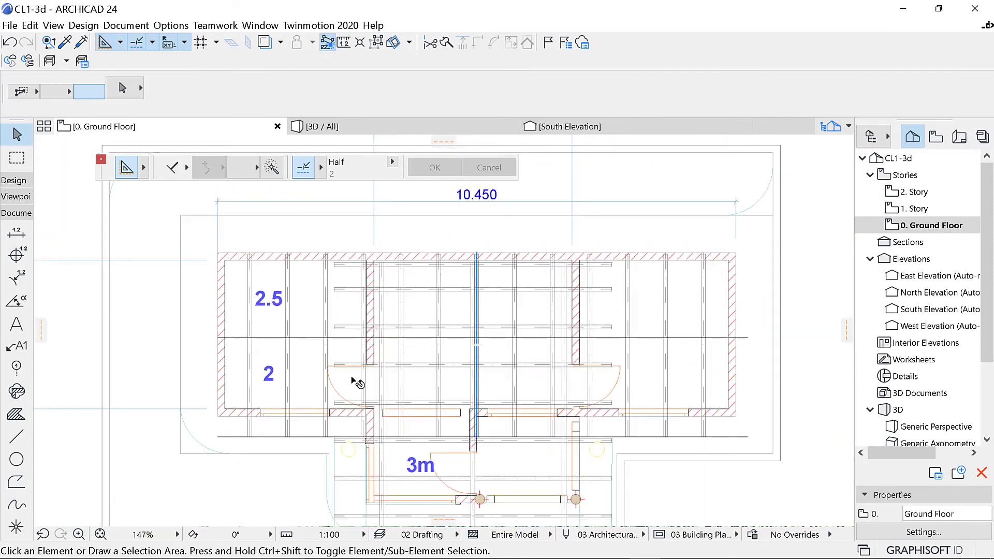
{"action": "scroll", "coordinate": [726, 379], "scroll_direction": "up", "scroll_amount": 3}
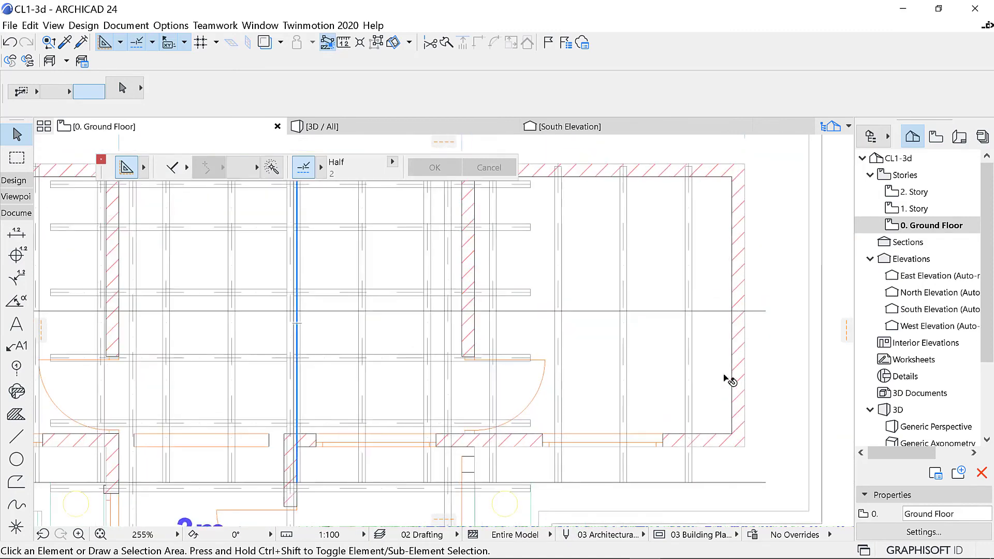
{"action": "scroll", "coordinate": [731, 380], "scroll_direction": "down", "scroll_amount": 3}
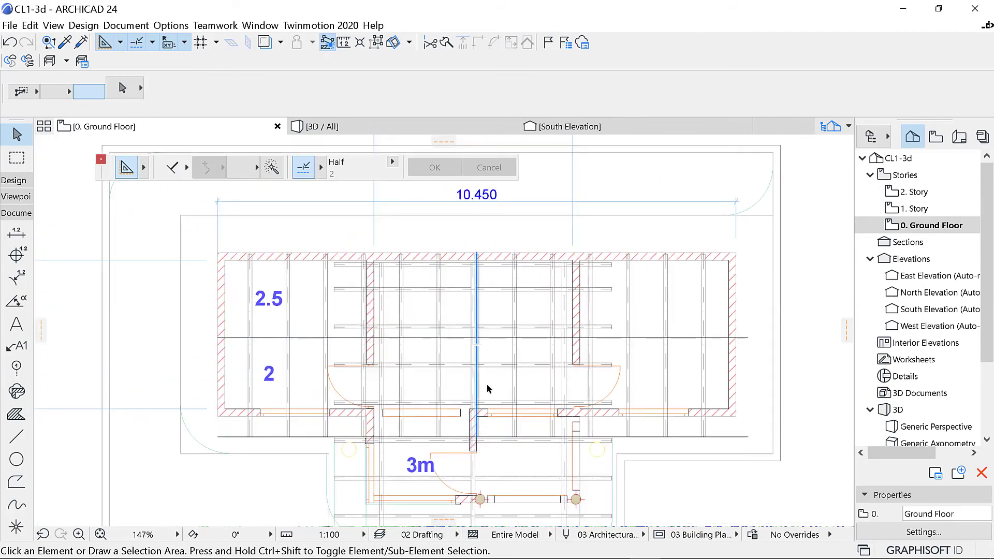
{"action": "scroll", "coordinate": [506, 289], "scroll_direction": "up", "scroll_amount": 3}
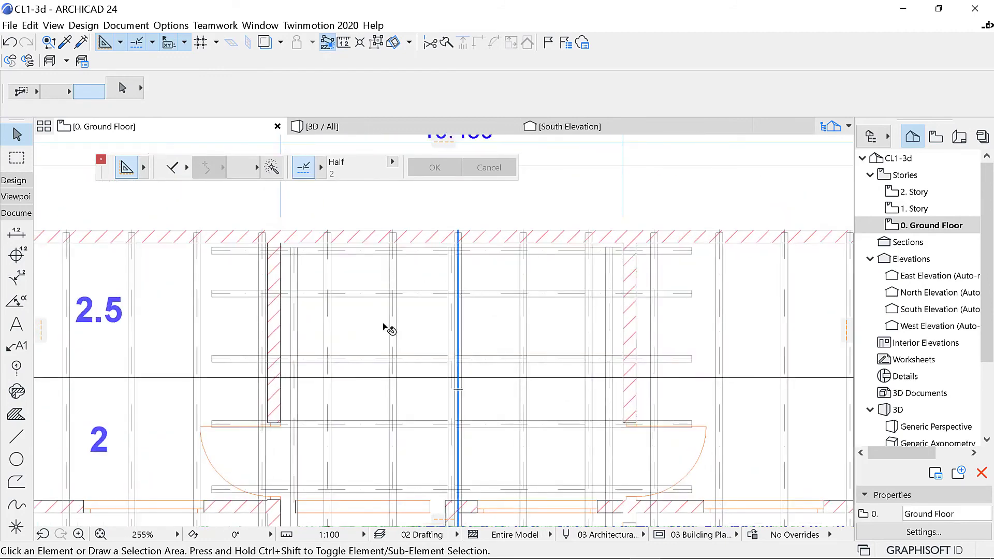
Step: Review the rafter zones labelled 2.5, 2 and 3m in the Ground Floor plan
{"action": "scroll", "coordinate": [373, 351], "scroll_direction": "down", "scroll_amount": 4}
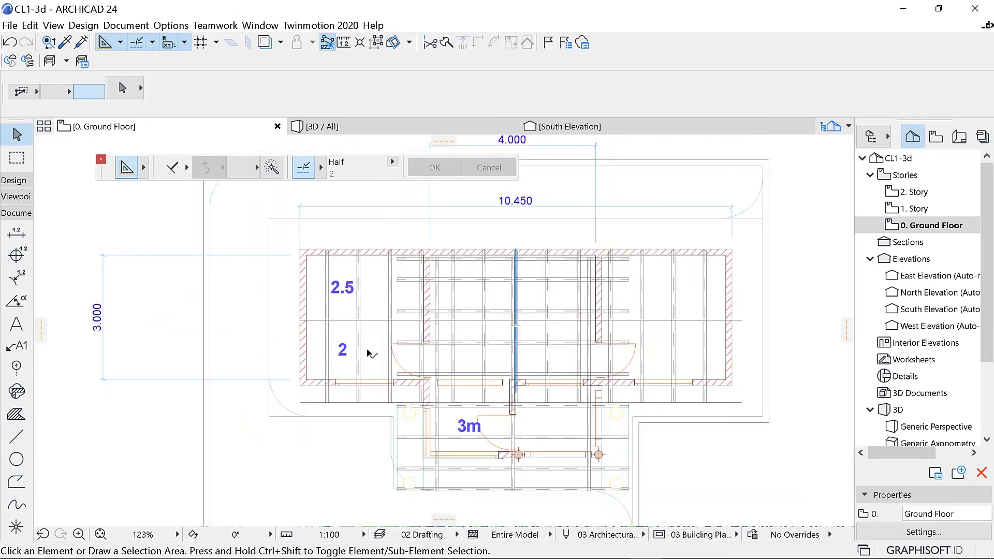
{"action": "scroll", "coordinate": [352, 366], "scroll_direction": "up", "scroll_amount": 2}
{"action": "scroll", "coordinate": [352, 366], "scroll_direction": "up", "scroll_amount": 1}
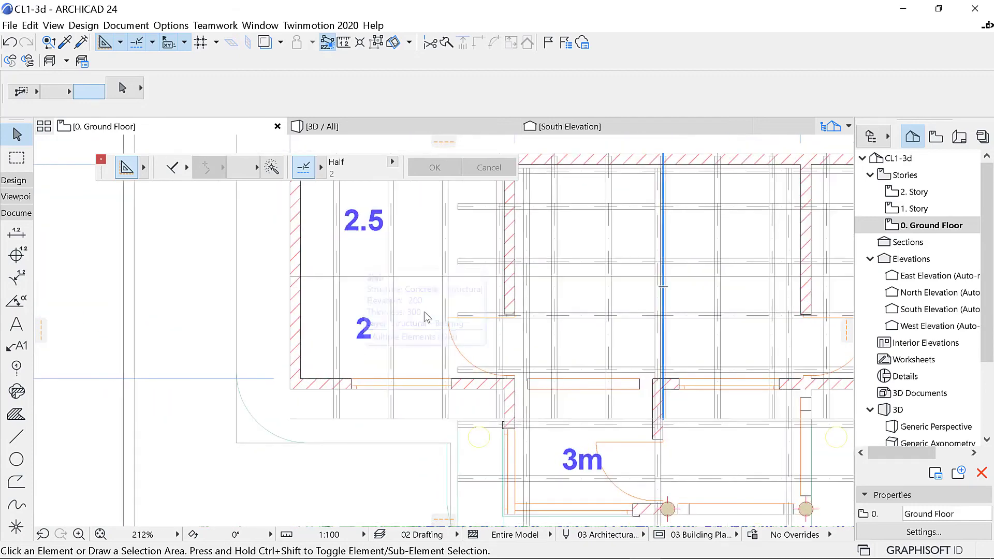
{"action": "scroll", "coordinate": [595, 481], "scroll_direction": "down", "scroll_amount": 3}
{"action": "scroll", "coordinate": [613, 473], "scroll_direction": "down", "scroll_amount": 2}
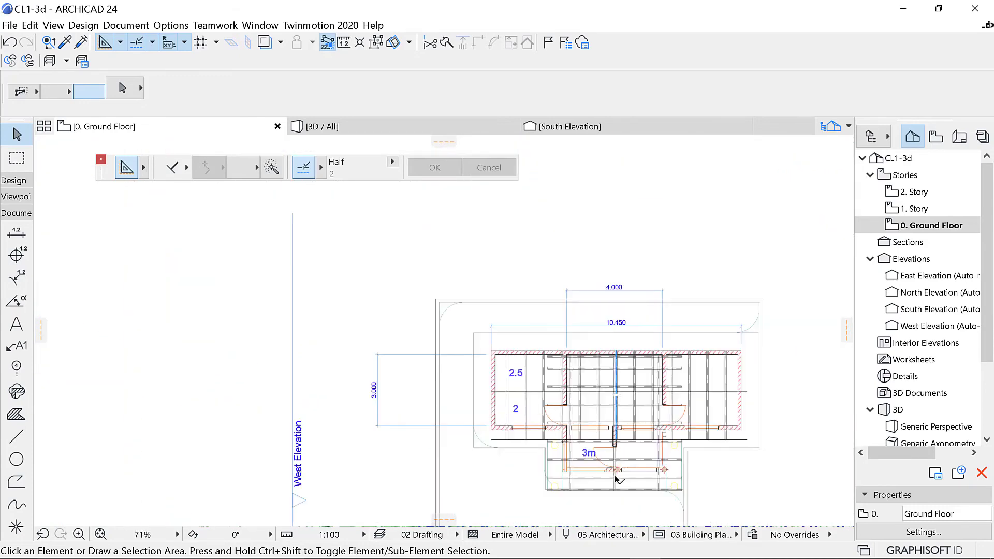
{"action": "scroll", "coordinate": [441, 416], "scroll_direction": "up", "scroll_amount": 2}
{"action": "scroll", "coordinate": [516, 351], "scroll_direction": "up", "scroll_amount": 3}
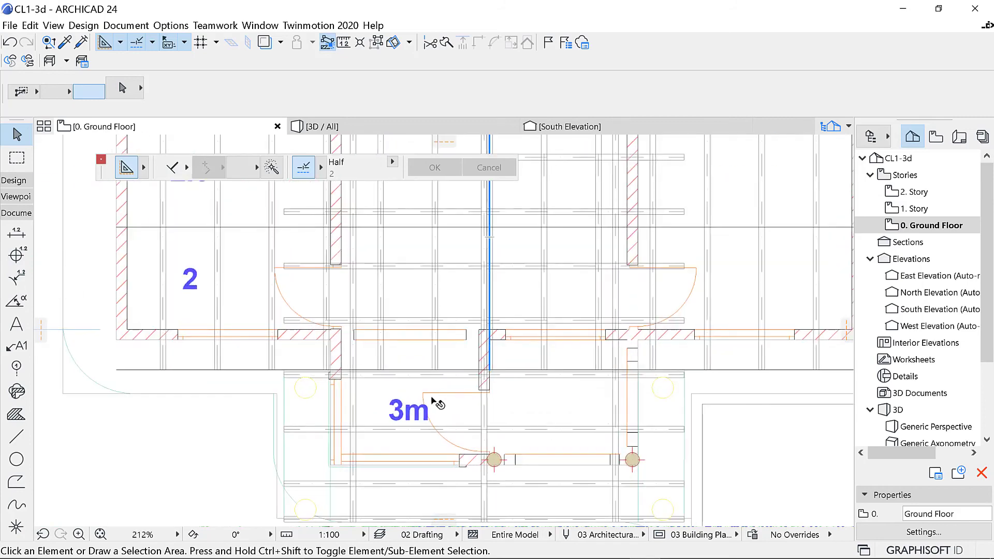
{"action": "scroll", "coordinate": [471, 437], "scroll_direction": "up", "scroll_amount": 2}
{"action": "scroll", "coordinate": [591, 413], "scroll_direction": "down", "scroll_amount": 5}
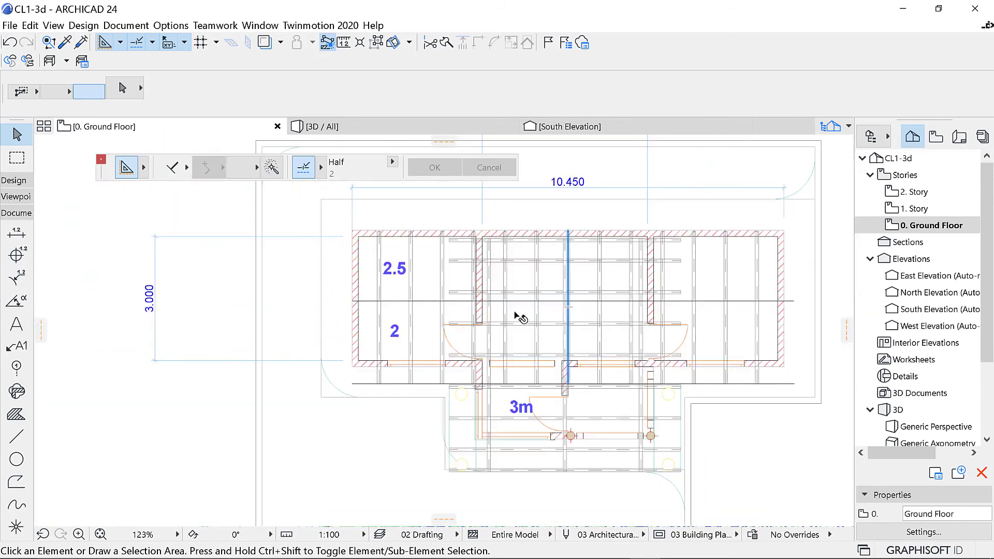
{"action": "scroll", "coordinate": [418, 333], "scroll_direction": "up", "scroll_amount": 4}
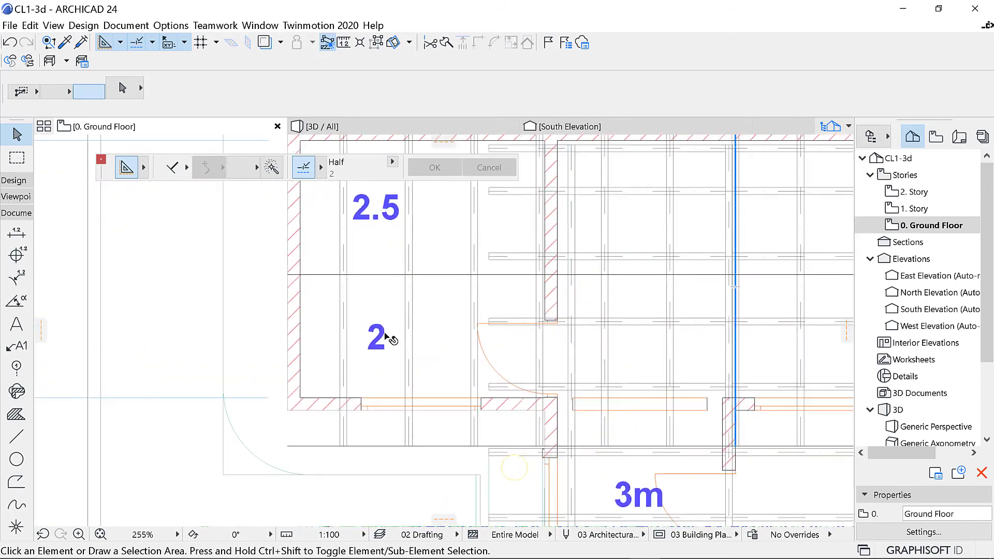
{"action": "scroll", "coordinate": [382, 251], "scroll_direction": "down", "scroll_amount": 3}
{"action": "scroll", "coordinate": [381, 261], "scroll_direction": "up", "scroll_amount": 4}
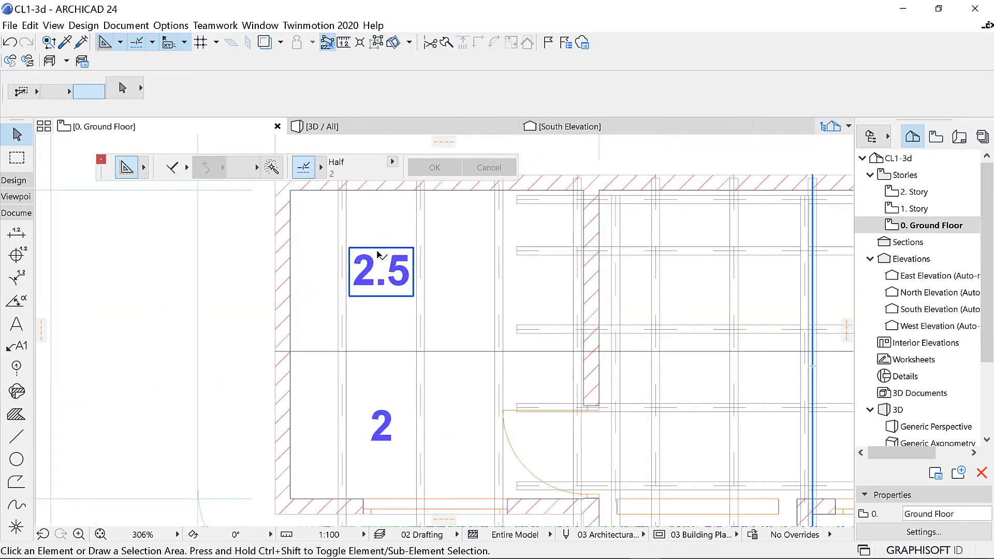
{"action": "scroll", "coordinate": [378, 254], "scroll_direction": "down", "scroll_amount": 5}
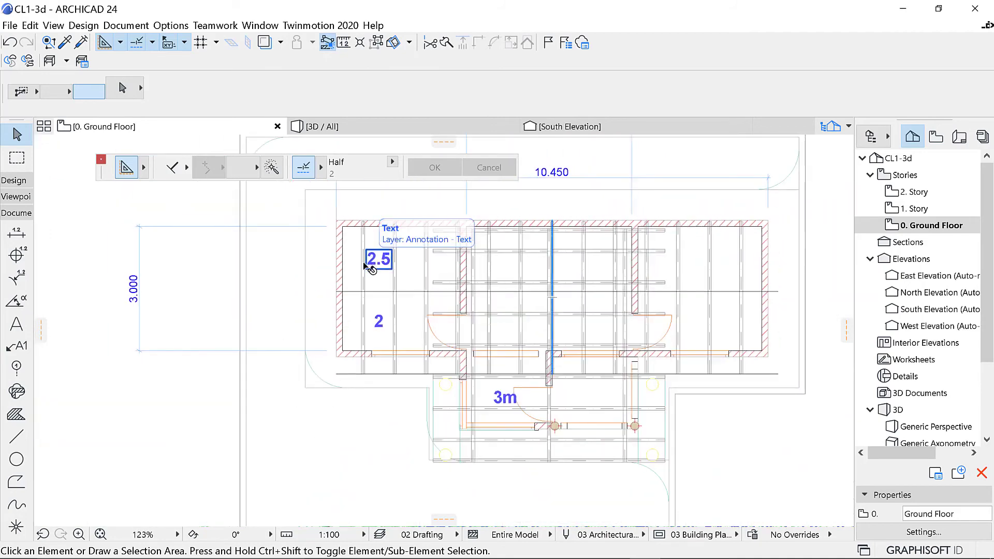
Step: Examine the porch rafters around the 3m label and where they cross the main roof rafters in the Ground Floor plan
{"action": "scroll", "coordinate": [647, 396], "scroll_direction": "up", "scroll_amount": 4}
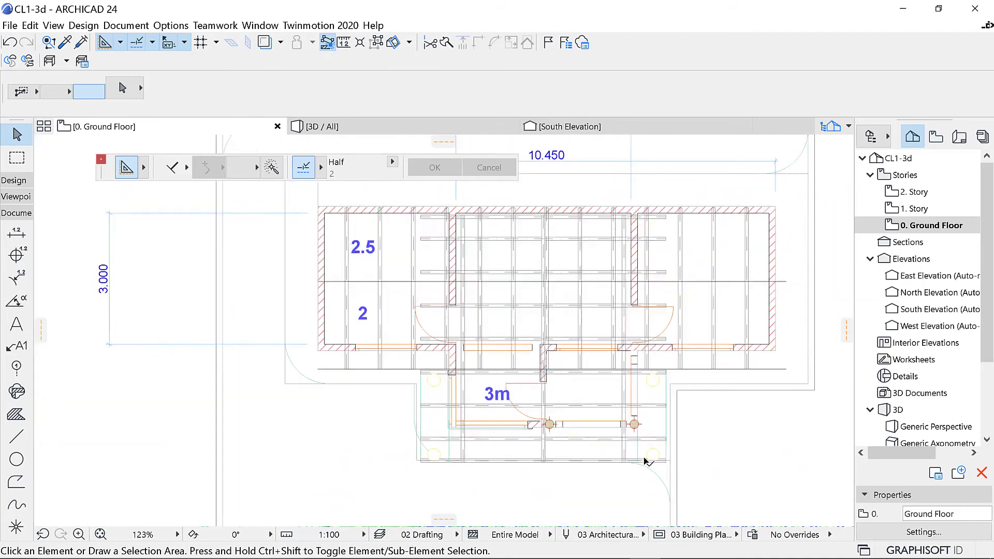
{"action": "scroll", "coordinate": [544, 393], "scroll_direction": "down", "scroll_amount": 4}
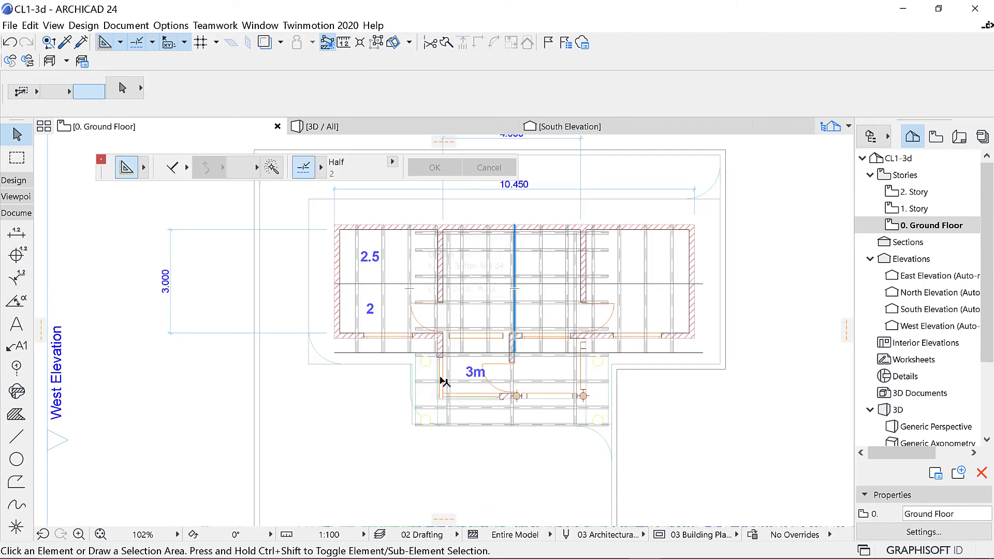
{"action": "scroll", "coordinate": [472, 383], "scroll_direction": "up", "scroll_amount": 4}
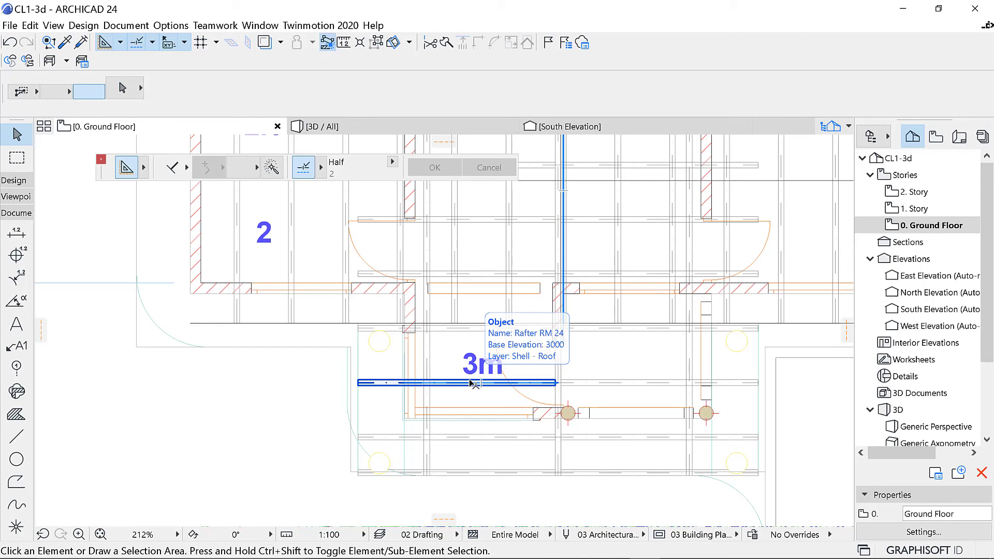
{"action": "scroll", "coordinate": [471, 383], "scroll_direction": "down", "scroll_amount": 5}
{"action": "scroll", "coordinate": [382, 282], "scroll_direction": "up", "scroll_amount": 2}
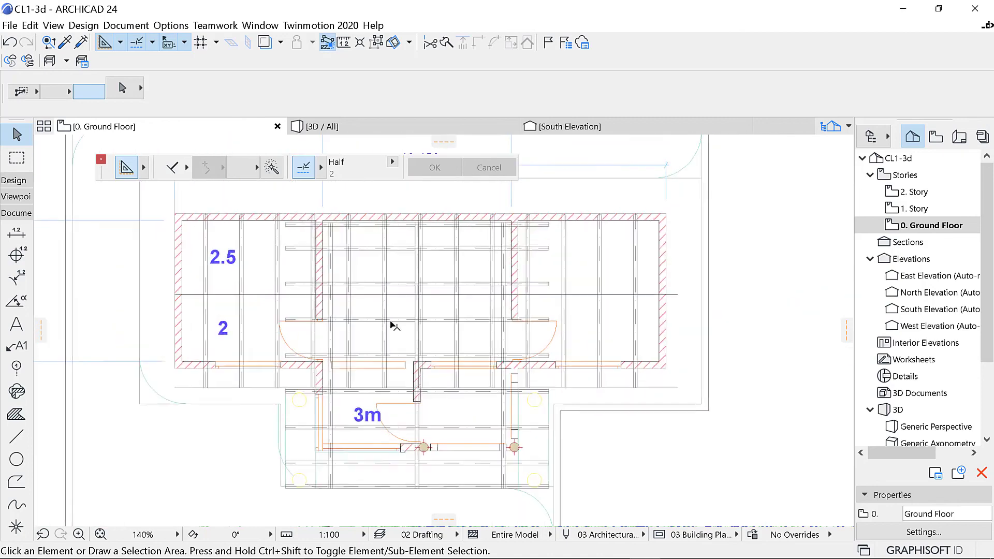
{"action": "scroll", "coordinate": [393, 326], "scroll_direction": "down", "scroll_amount": 2}
{"action": "scroll", "coordinate": [335, 333], "scroll_direction": "up", "scroll_amount": 3}
{"action": "scroll", "coordinate": [406, 373], "scroll_direction": "down", "scroll_amount": 5}
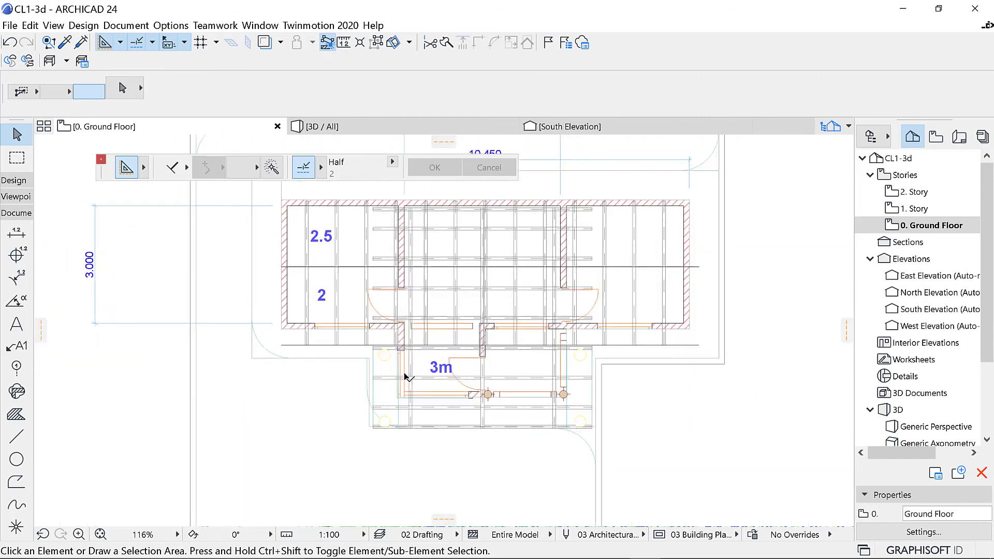
{"action": "scroll", "coordinate": [412, 351], "scroll_direction": "up", "scroll_amount": 3}
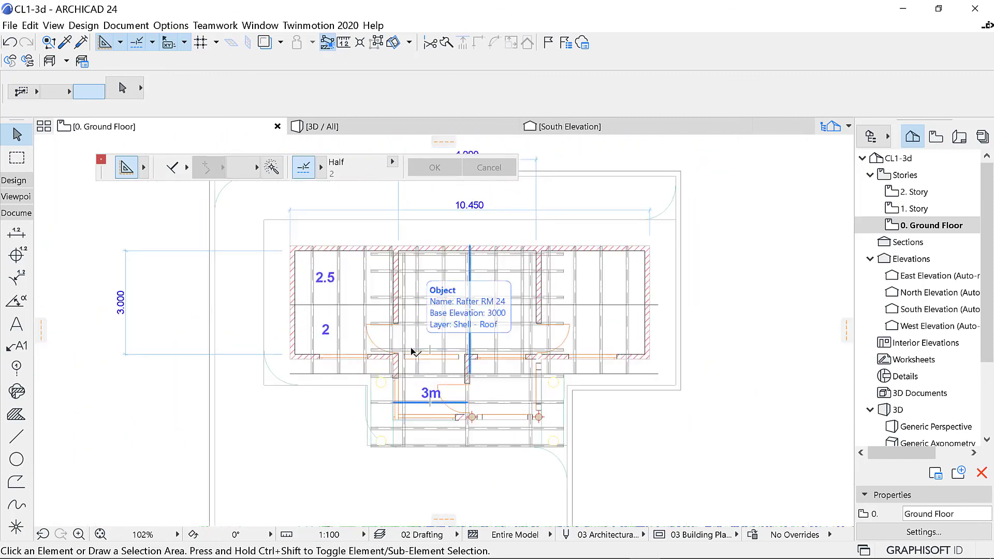